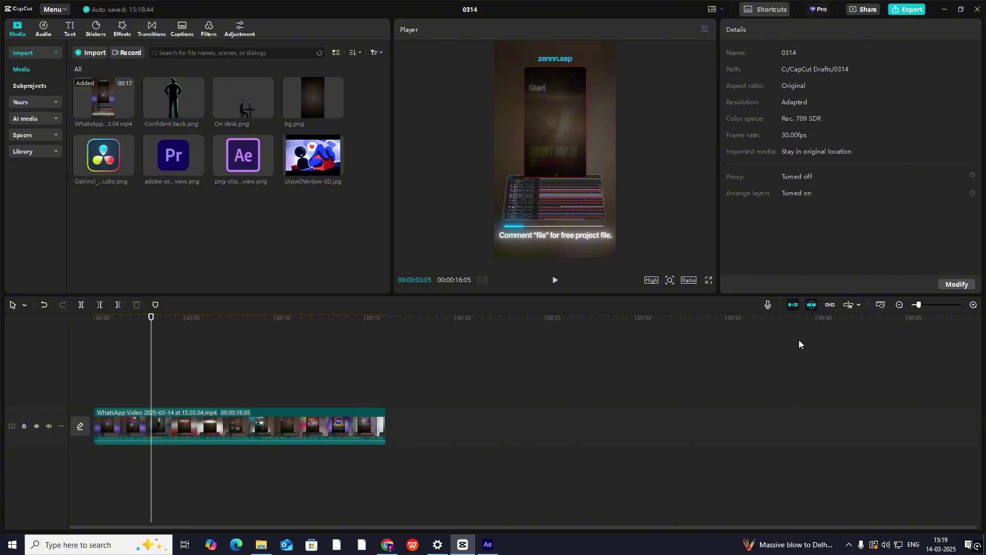
- Move the reference video to about 22 seconds and place its extracted audio at the timeline start
{"action": "left_click_drag", "start_coordinate": [248, 414], "coordinate": [648, 424]}
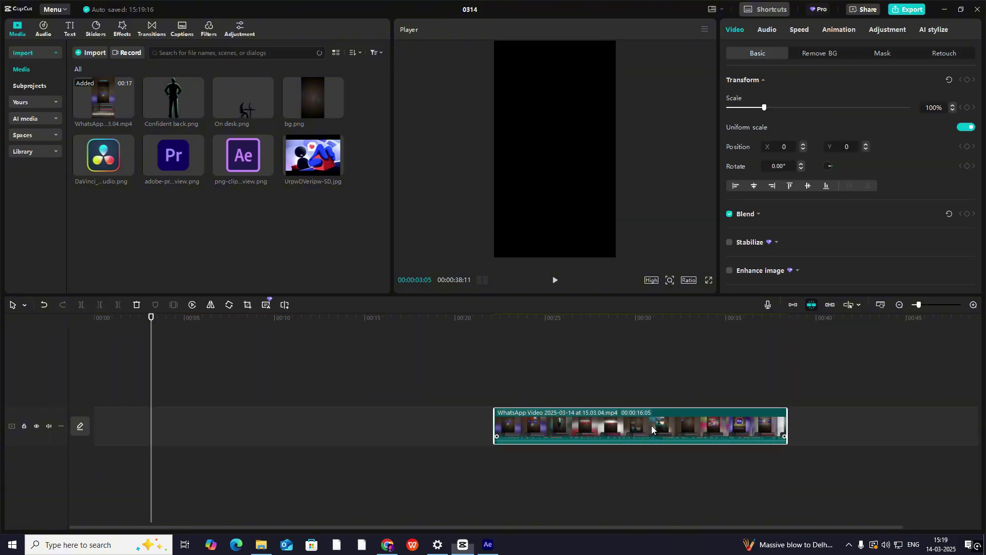
{"action": "right_click", "coordinate": [652, 426]}
{"action": "left_click", "coordinate": [717, 288]}
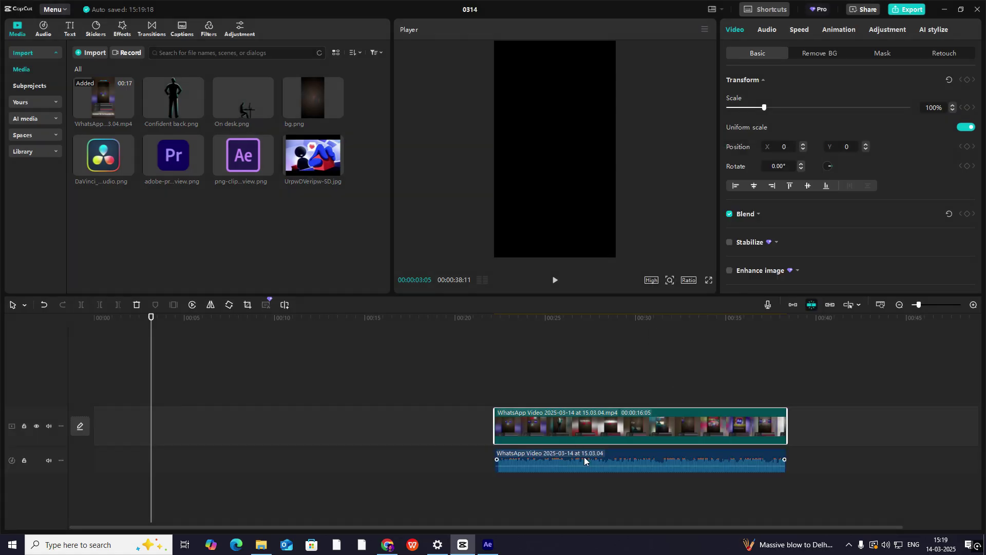
{"action": "left_click_drag", "start_coordinate": [532, 460], "coordinate": [130, 457]}
- Recover the audio on the reference video clip and shift the clip to about 23 seconds
{"action": "right_click", "coordinate": [616, 425]}
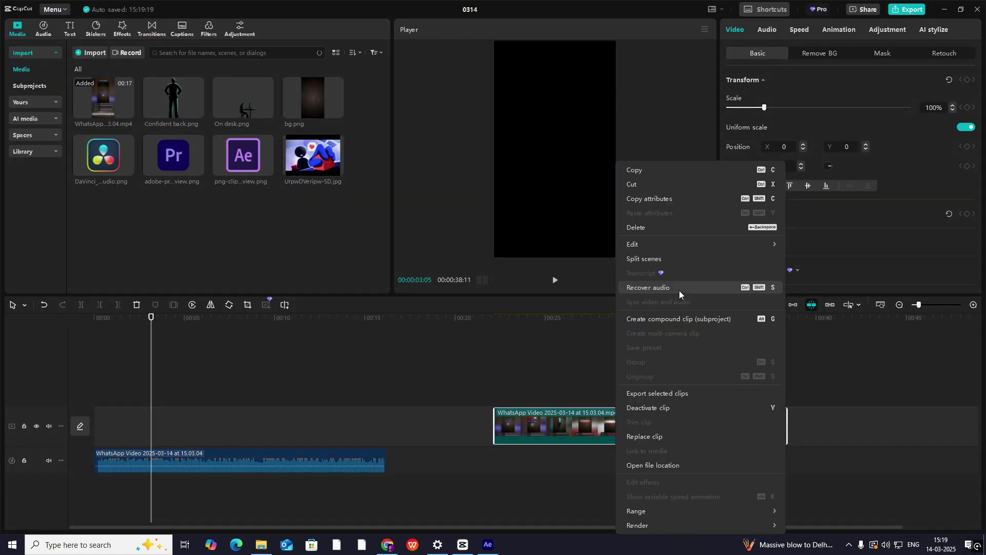
{"action": "left_click", "coordinate": [680, 291]}
{"action": "mouse_move", "coordinate": [549, 418]}
{"action": "left_mouse_down"}
{"action": "mouse_move", "coordinate": [621, 413]}
{"action": "mouse_move", "coordinate": [565, 414]}
{"action": "left_mouse_up"}
- Scrub through the opening scene of the reference video to study its title and logo layout
{"action": "left_click", "coordinate": [520, 365]}
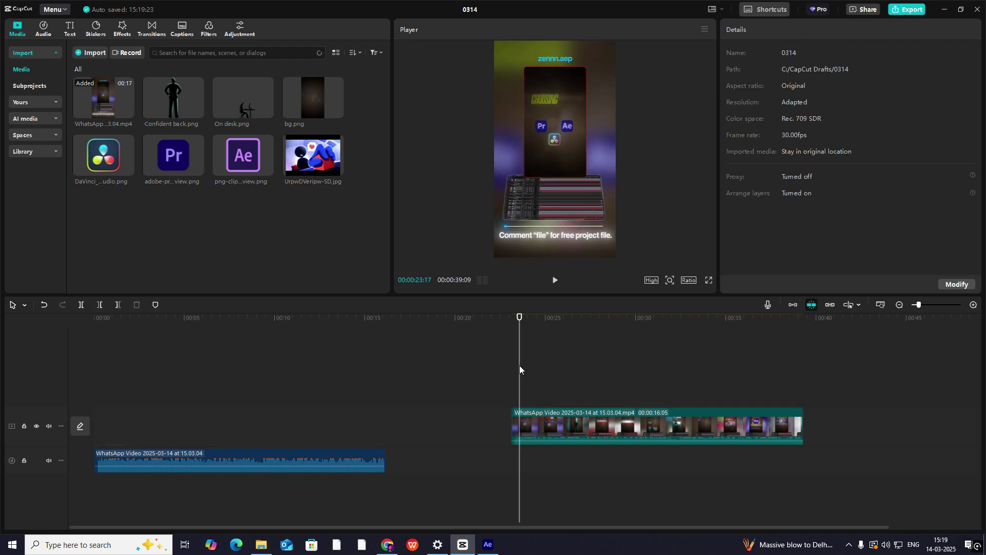
{"action": "left_click_drag", "start_coordinate": [519, 366], "coordinate": [526, 393]}
{"action": "left_click", "coordinate": [571, 419]}
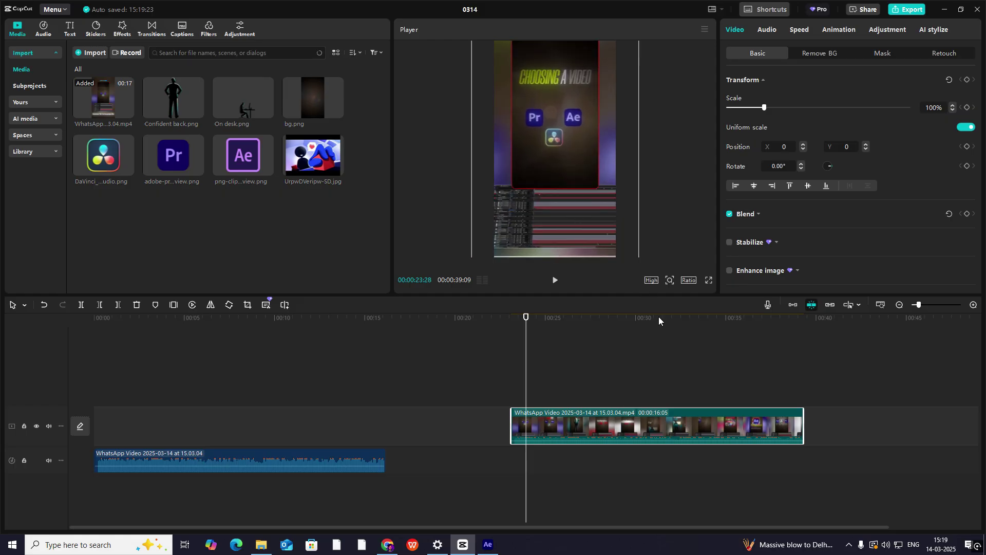
{"action": "scroll", "coordinate": [573, 203], "scroll_direction": "up", "scroll_amount": 5}
{"action": "left_click_drag", "start_coordinate": [573, 221], "coordinate": [573, 220]}
{"action": "left_click", "coordinate": [587, 380]}
{"action": "mouse_move", "coordinate": [528, 395]}
{"action": "left_mouse_down"}
{"action": "mouse_move", "coordinate": [513, 392]}
{"action": "mouse_move", "coordinate": [531, 399]}
{"action": "left_mouse_up"}
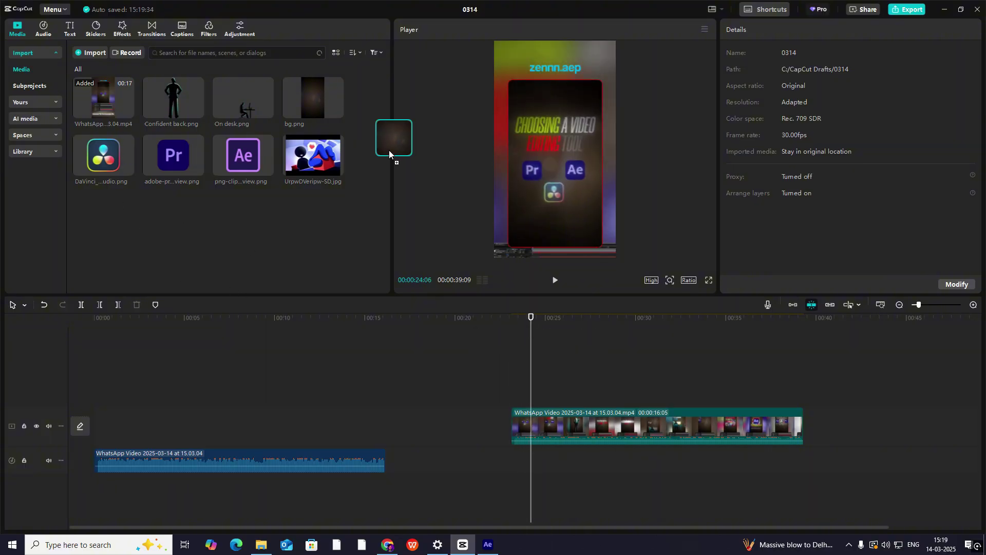
- Place bg.png at about 15 seconds on the timeline, with the Premiere Pro logo on a track above it
{"action": "left_click_drag", "start_coordinate": [389, 150], "coordinate": [409, 389]}
{"action": "left_click_drag", "start_coordinate": [183, 152], "coordinate": [372, 362]}
{"action": "left_click", "coordinate": [422, 345]}
- Scale the Premiere Pro logo to 36% and position it left of the canvas centre
{"action": "left_click", "coordinate": [423, 366]}
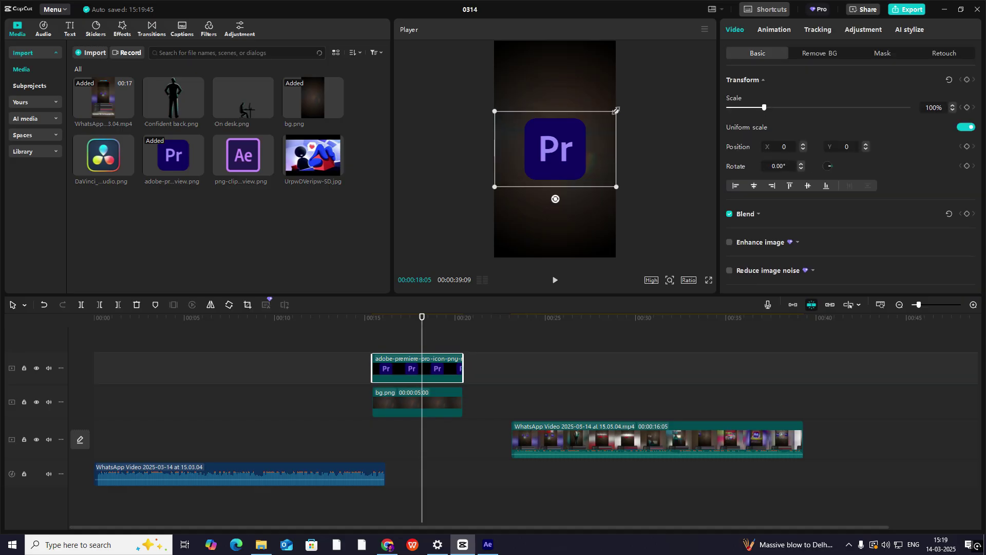
{"action": "left_click_drag", "start_coordinate": [618, 187], "coordinate": [535, 165]}
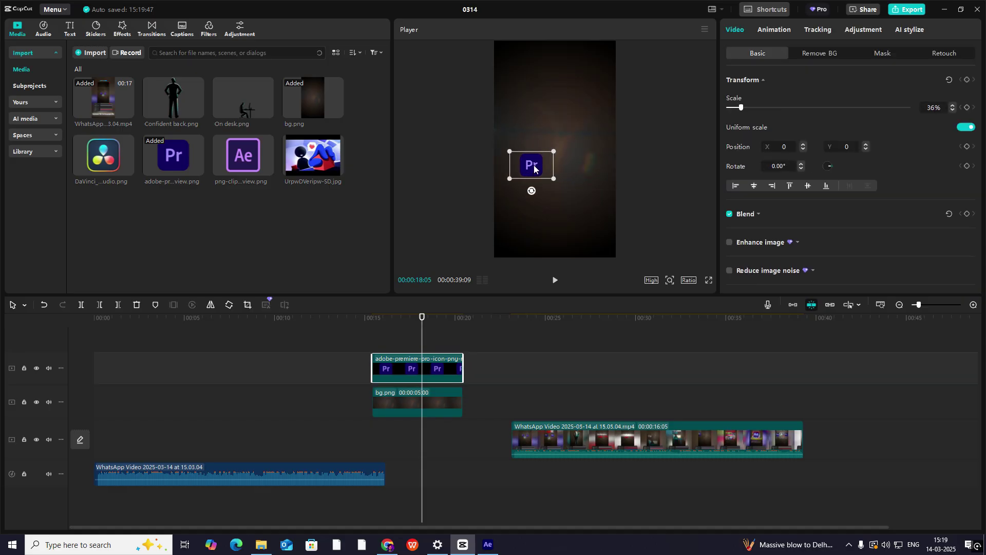
{"action": "left_click", "coordinate": [530, 367]}
- Add the After Effects logo above the Premiere Pro clip and place it, scaled down, right of the Premiere Pro logo
{"action": "left_click_drag", "start_coordinate": [243, 156], "coordinate": [380, 345]}
{"action": "left_click", "coordinate": [415, 340]}
{"action": "left_click", "coordinate": [422, 368]}
{"action": "left_click_drag", "start_coordinate": [616, 211], "coordinate": [580, 174]}
{"action": "left_click_drag", "start_coordinate": [559, 154], "coordinate": [588, 156]}
{"action": "left_click_drag", "start_coordinate": [582, 160], "coordinate": [589, 148]}
- Add the DaVinci Resolve logo on a new track above and place it, scaled down, centred below the other two logos
{"action": "left_click_drag", "start_coordinate": [104, 156], "coordinate": [373, 345]}
{"action": "left_click_drag", "start_coordinate": [557, 154], "coordinate": [557, 228]}
{"action": "left_click_drag", "start_coordinate": [616, 162], "coordinate": [575, 203]}
{"action": "left_click_drag", "start_coordinate": [557, 220], "coordinate": [557, 192]}
- Move the three logos together slightly up and to the right on the canvas
{"action": "left_click_drag", "start_coordinate": [489, 446], "coordinate": [436, 364]}
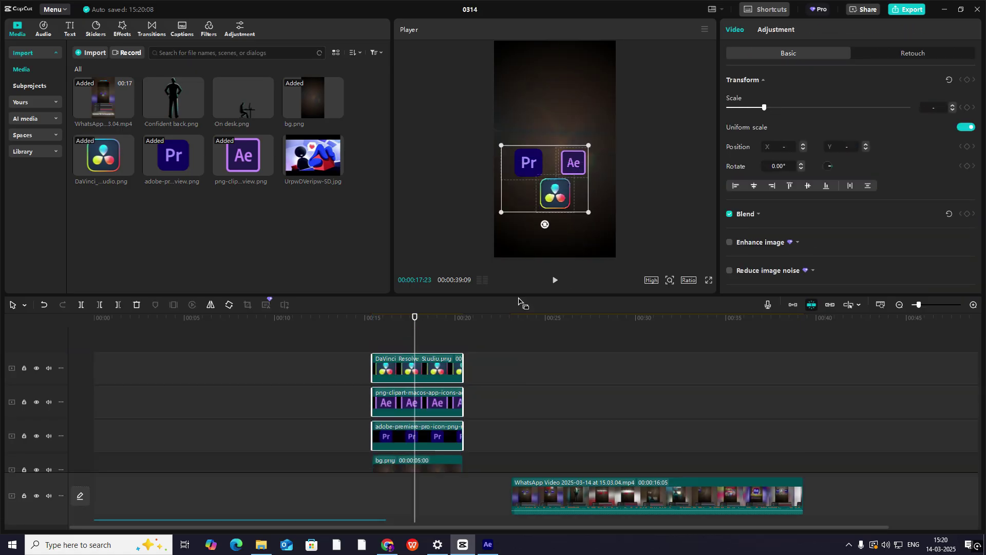
{"action": "left_click_drag", "start_coordinate": [570, 181], "coordinate": [586, 150]}
{"action": "left_click", "coordinate": [544, 344]}
{"action": "left_click", "coordinate": [416, 435]}
- Add a default text clip on a track above the logos and extend it to the end of the logo clips
{"action": "left_click", "coordinate": [389, 340]}
{"action": "left_click", "coordinate": [70, 29]}
{"action": "left_click_drag", "start_coordinate": [95, 71], "coordinate": [376, 343]}
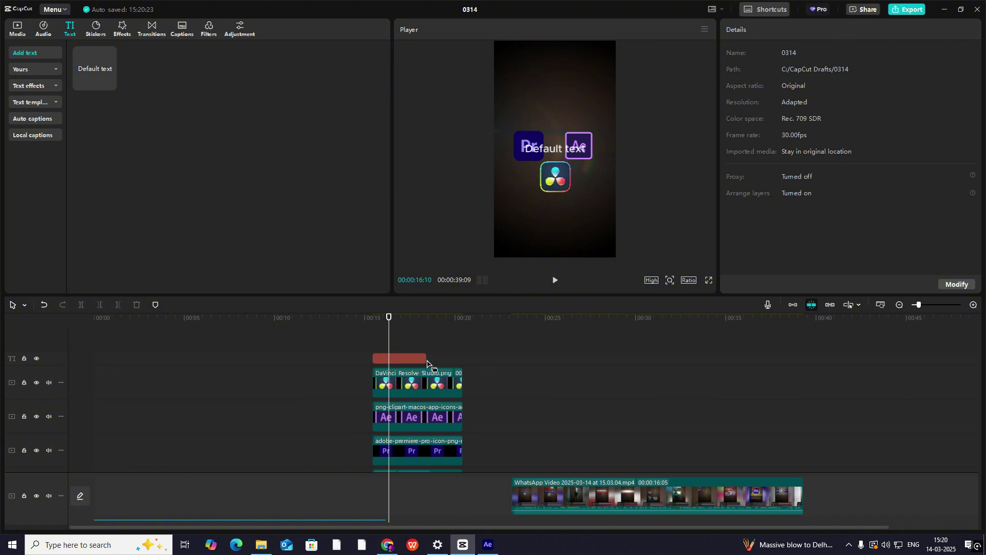
{"action": "left_click_drag", "start_coordinate": [427, 363], "coordinate": [463, 359]}
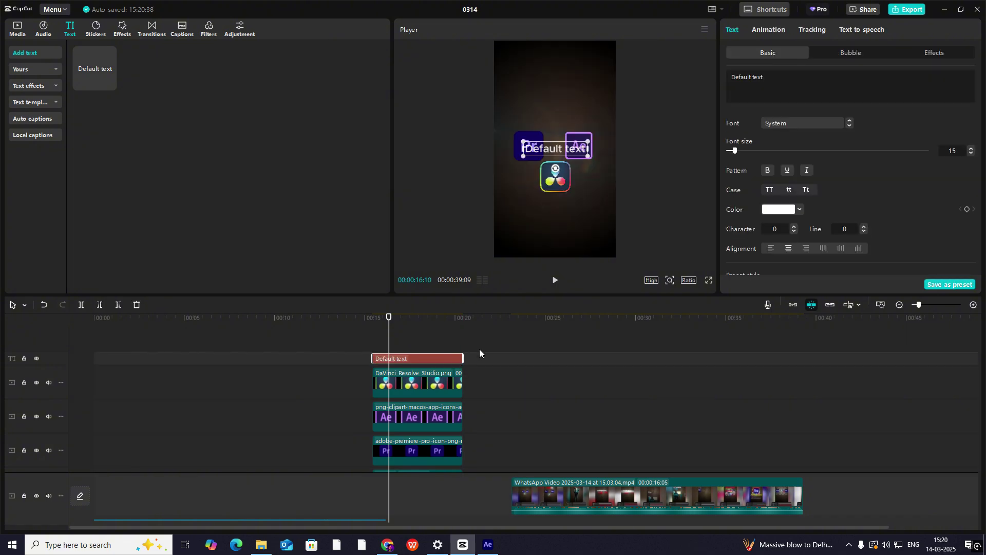
- Change the text to "choosing a video" and set its font to Freight Sans Black
{"action": "left_click", "coordinate": [787, 87]}
{"action": "key", "text": "ctrl+a"}
{"action": "type", "text": "choosing a"}
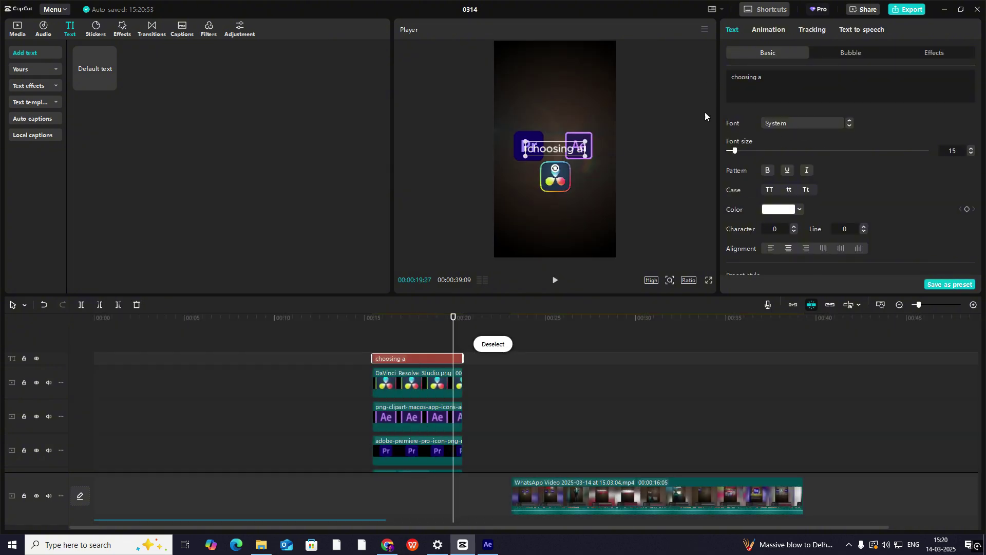
{"action": "type", "text": " video"}
{"action": "left_click", "coordinate": [804, 123]}
{"action": "scroll", "coordinate": [870, 376], "scroll_direction": "down", "scroll_amount": 10}
{"action": "left_click", "coordinate": [819, 270]}
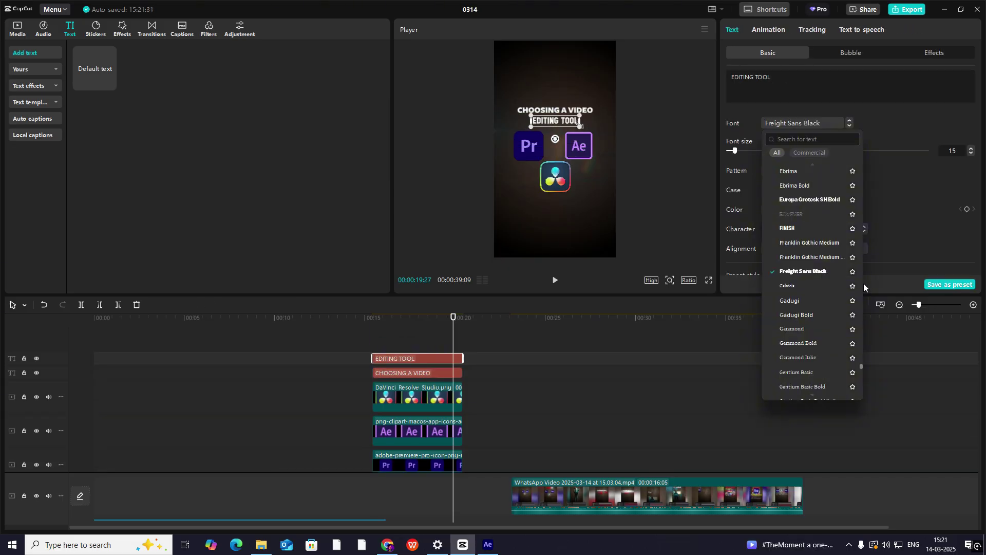
- Browse the font list for a different font for the EDITING TOOL text
{"action": "scroll", "coordinate": [864, 376], "scroll_direction": "down", "scroll_amount": 12}
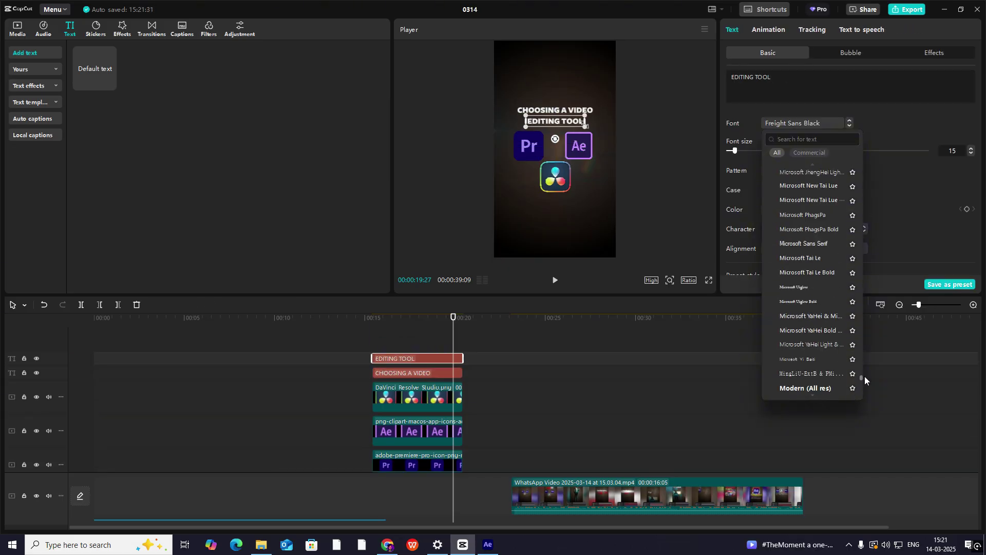
{"action": "scroll", "coordinate": [822, 310], "scroll_direction": "up", "scroll_amount": 15}
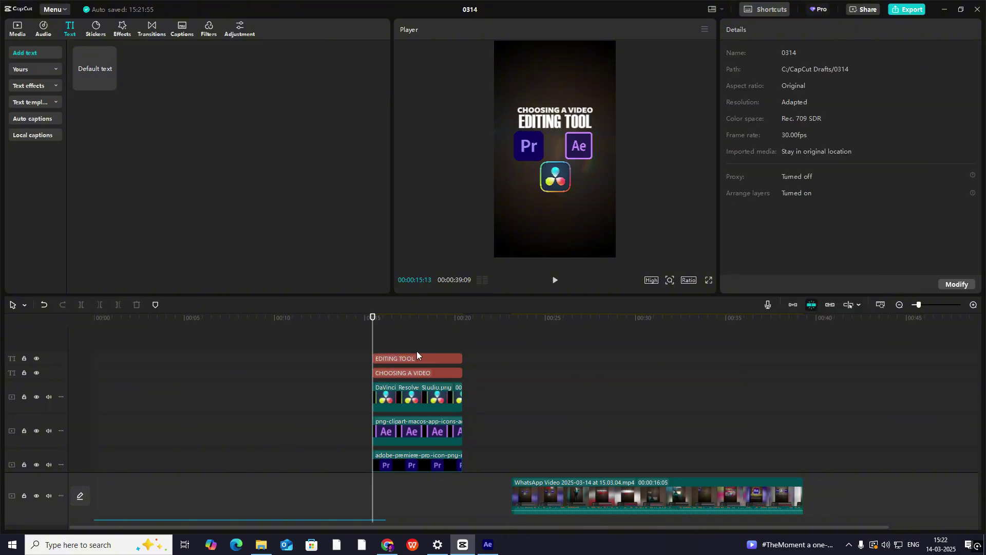
- Play the extracted audio from the timeline start and stop at 00:00:01:21, where the first scene ends
{"action": "scroll", "coordinate": [455, 359], "scroll_direction": "down", "scroll_amount": 4}
{"action": "scroll", "coordinate": [459, 368], "scroll_direction": "up", "scroll_amount": 4}
{"action": "scroll", "coordinate": [509, 372], "scroll_direction": "down", "scroll_amount": 3}
{"action": "left_click", "coordinate": [537, 397]}
{"action": "left_click_drag", "start_coordinate": [536, 398], "coordinate": [143, 388]}
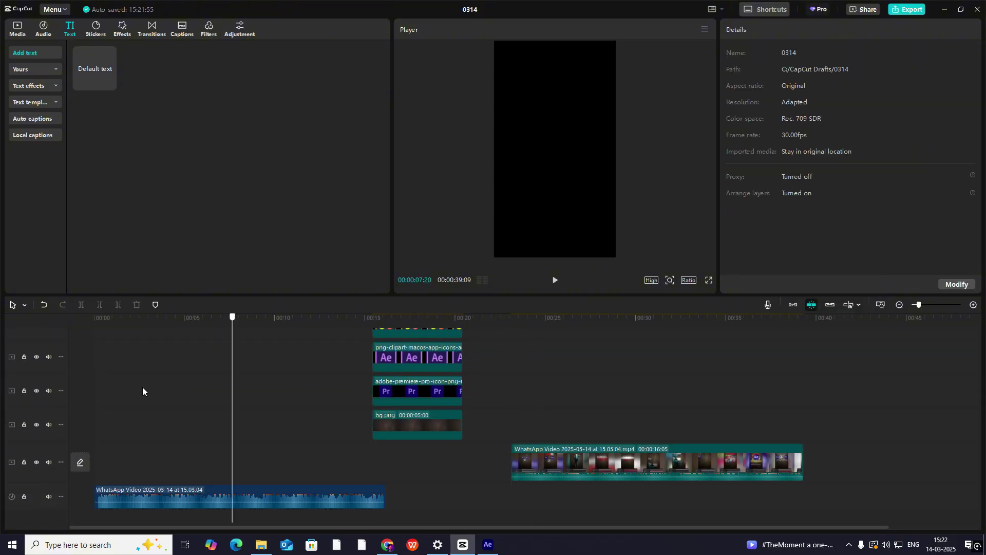
{"action": "key", "text": "Home"}
{"action": "scroll", "coordinate": [149, 447], "scroll_direction": "down", "scroll_amount": 1}
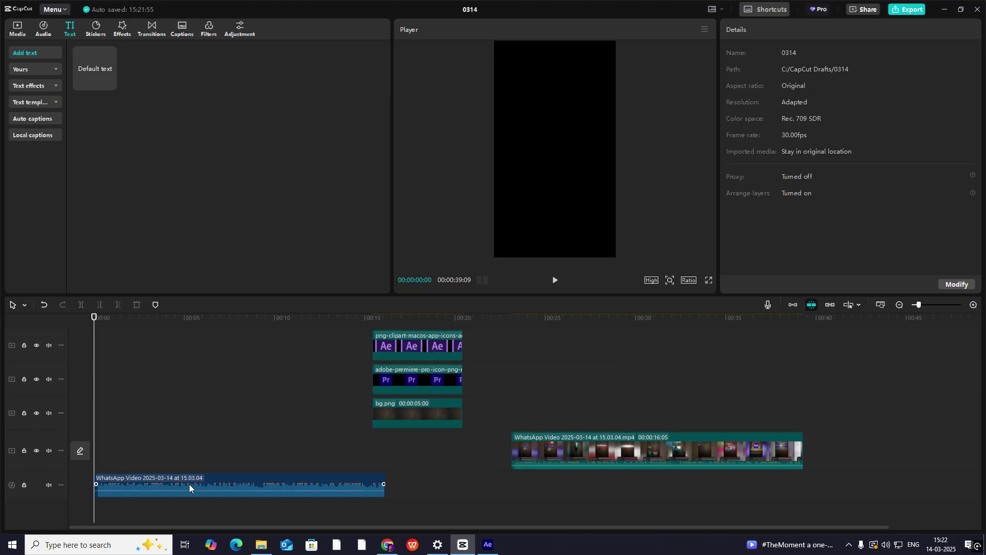
{"action": "key", "text": "space"}
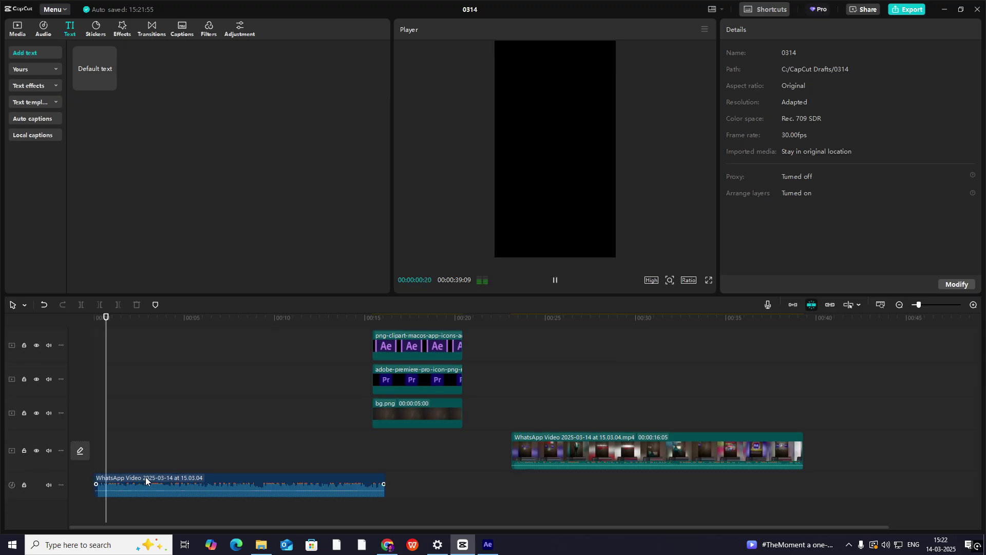
{"action": "key", "text": "space"}
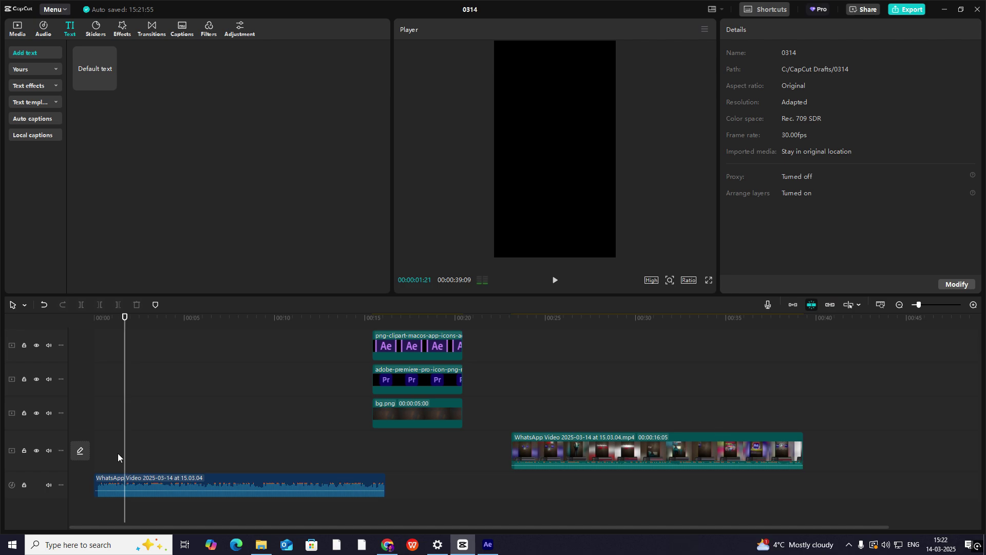
- Add a marker named "SCENE 1" to the audio clip at 00:00:01:21
{"action": "left_click", "coordinate": [132, 485]}
{"action": "key", "text": "m"}
{"action": "key", "text": "m"}
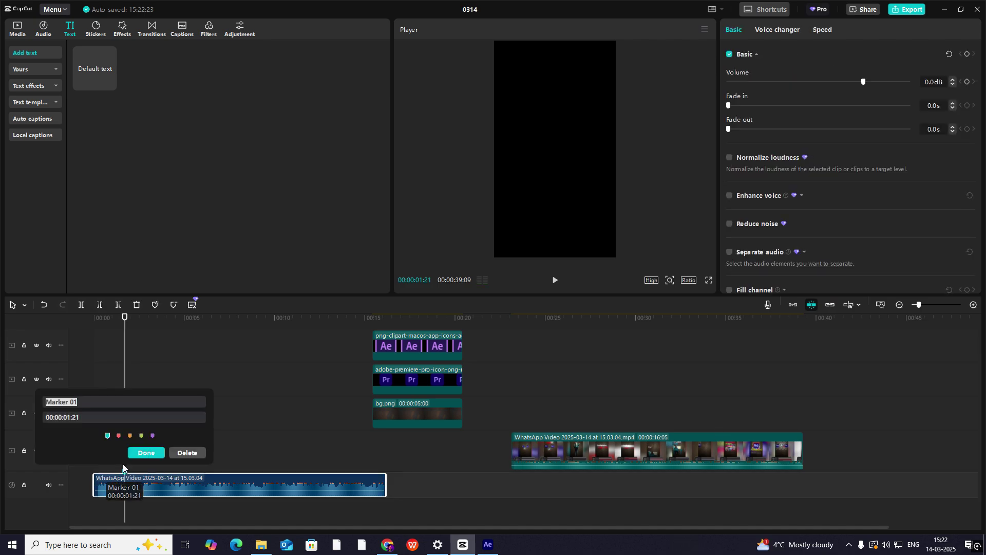
{"action": "type", "text": "SCENE 1"}
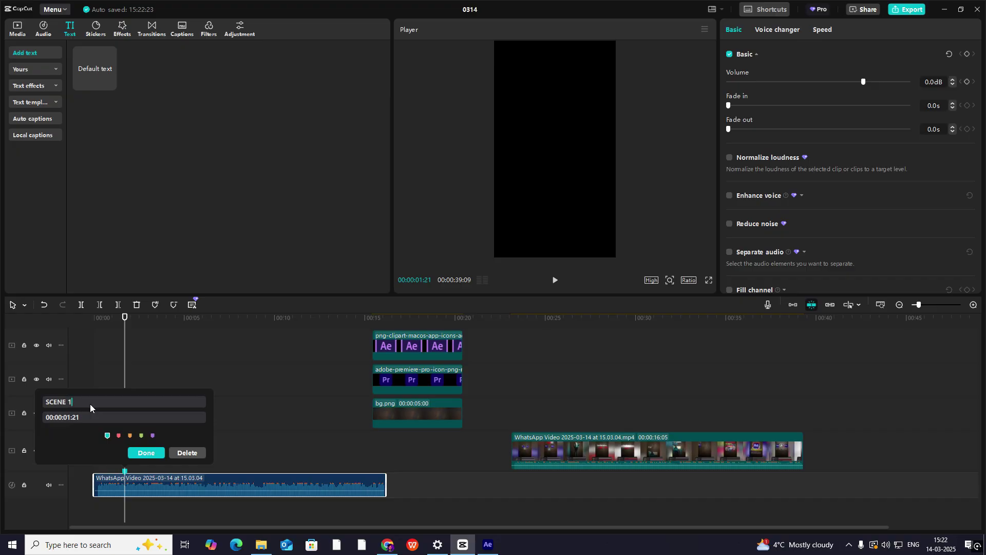
{"action": "left_click", "coordinate": [153, 453]}
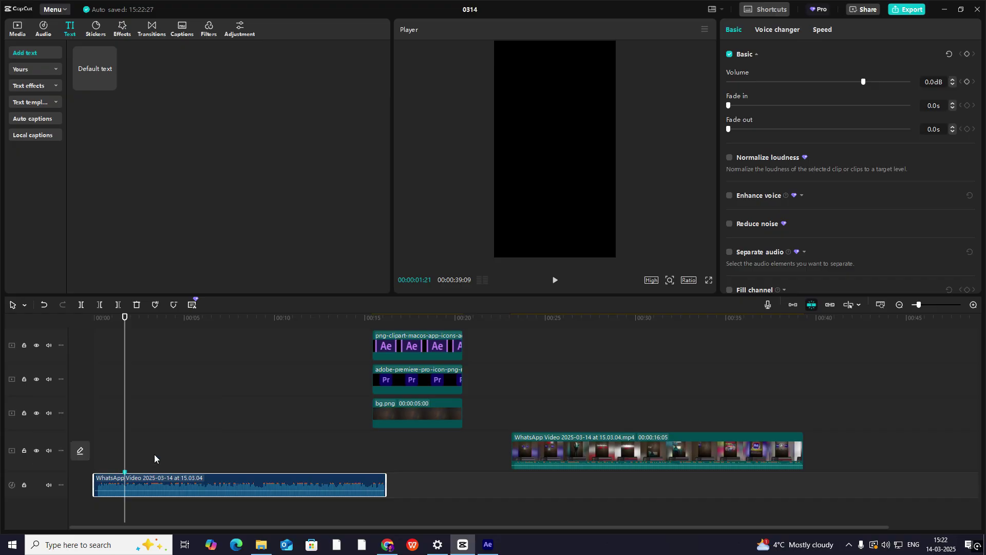
- Move all title, logo and background clips to the timeline start and trim their ends at the SCENE 1 marker
{"action": "left_click_drag", "start_coordinate": [530, 339], "coordinate": [98, 479]}
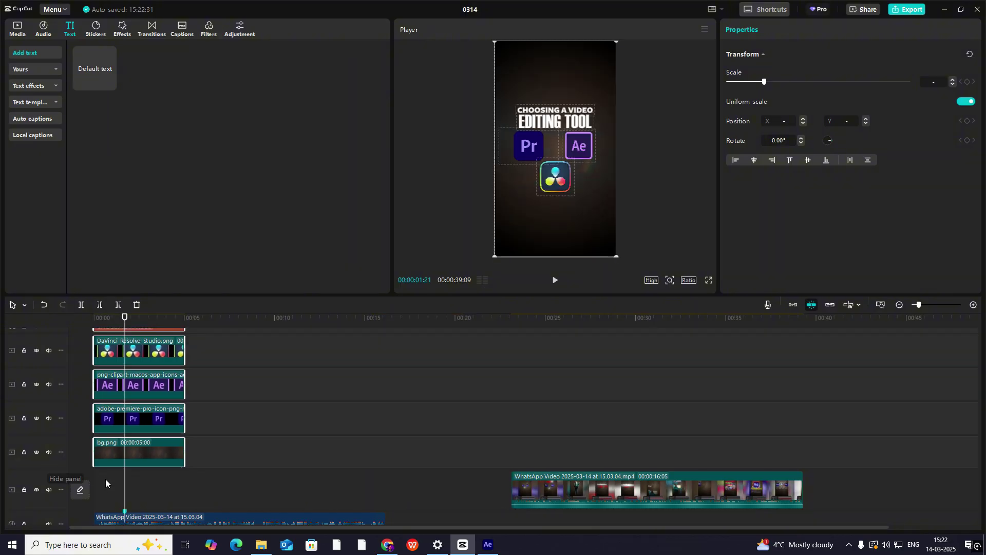
{"action": "key", "text": "w"}
{"action": "left_click", "coordinate": [152, 446]}
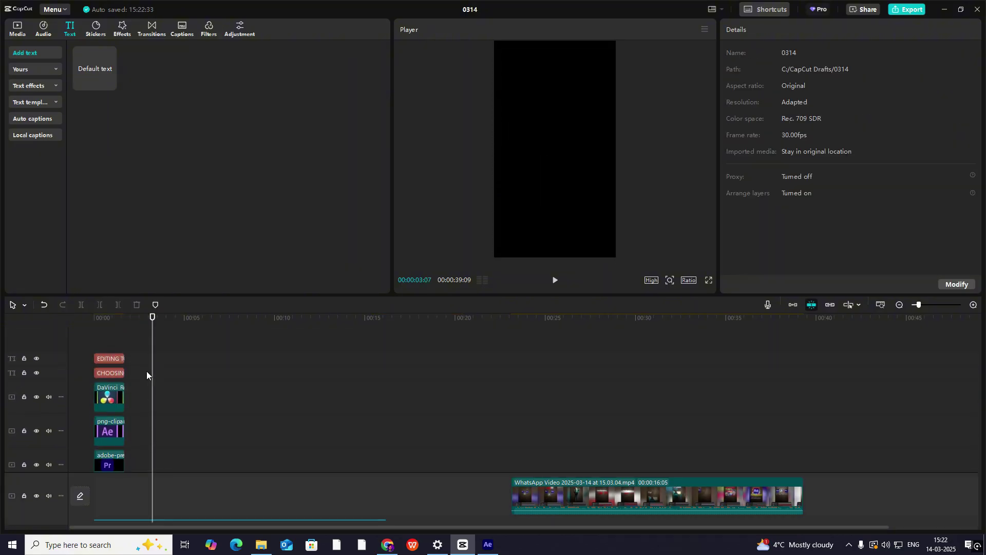
- Extend all title, logo and background clips to 00:00:16:05, matching the end of the audio
{"action": "left_click_drag", "start_coordinate": [198, 349], "coordinate": [387, 457]}
{"action": "scroll", "coordinate": [386, 441], "scroll_direction": "up", "scroll_amount": 1}
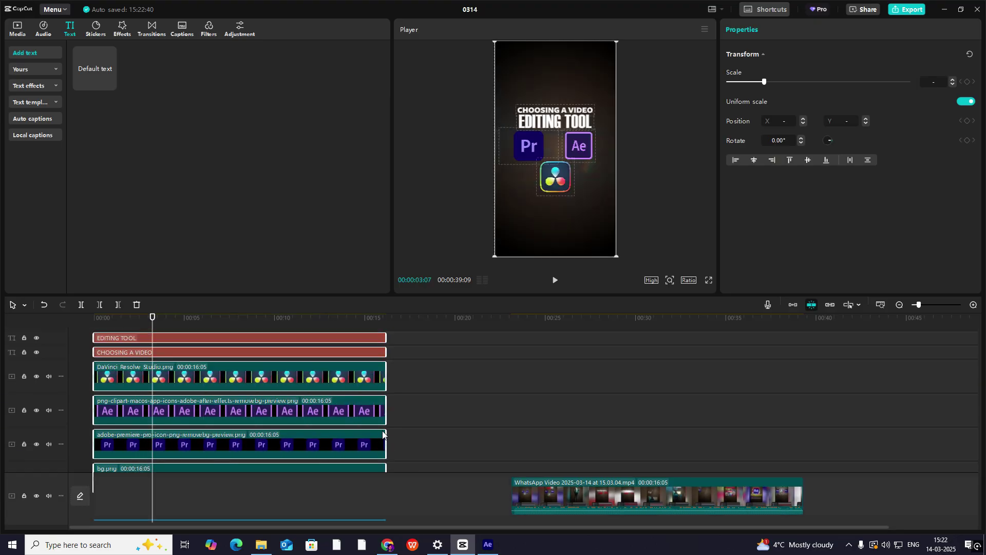
{"action": "scroll", "coordinate": [384, 432], "scroll_direction": "up", "scroll_amount": 2}
- Try combining the two titles and three logos into one compound clip, and undo it
{"action": "left_click_drag", "start_coordinate": [452, 348], "coordinate": [268, 422]}
{"action": "scroll", "coordinate": [285, 395], "scroll_direction": "up", "scroll_amount": 1}
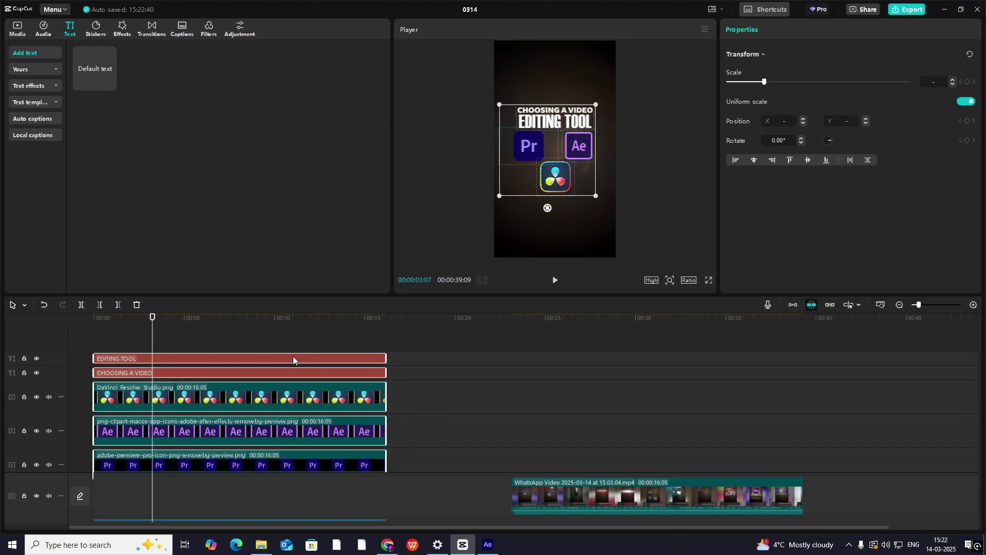
{"action": "scroll", "coordinate": [289, 385], "scroll_direction": "down", "scroll_amount": 2}
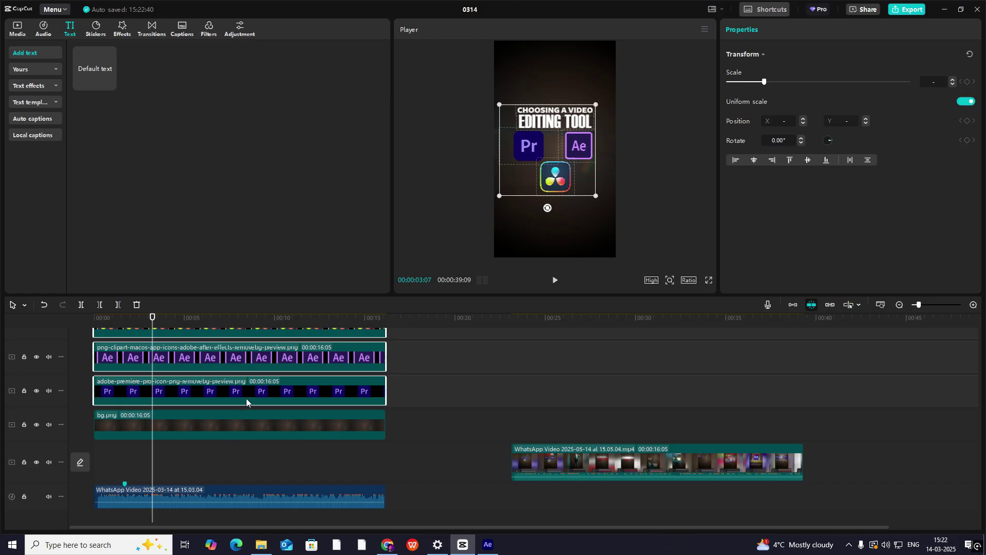
{"action": "key", "text": "alt+g"}
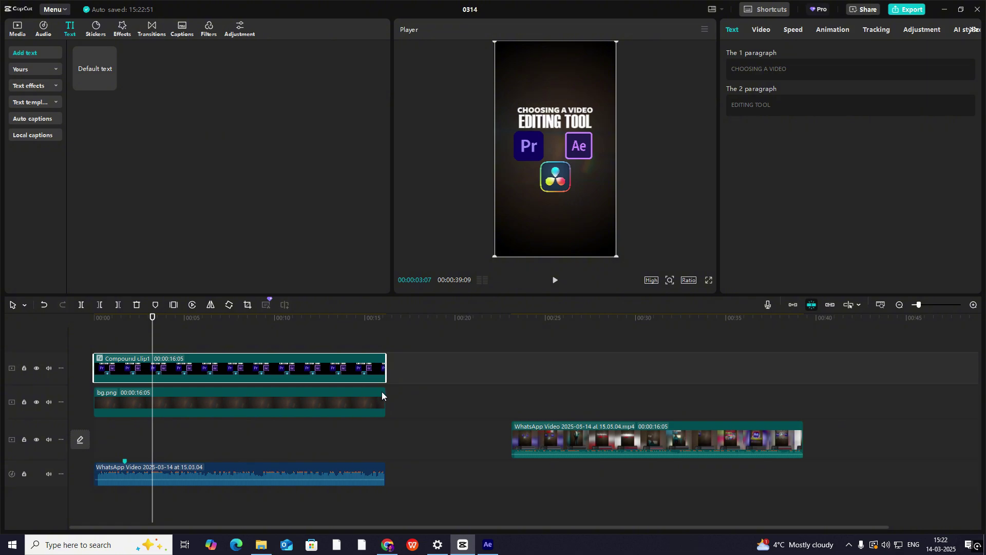
{"action": "left_click", "coordinate": [109, 347]}
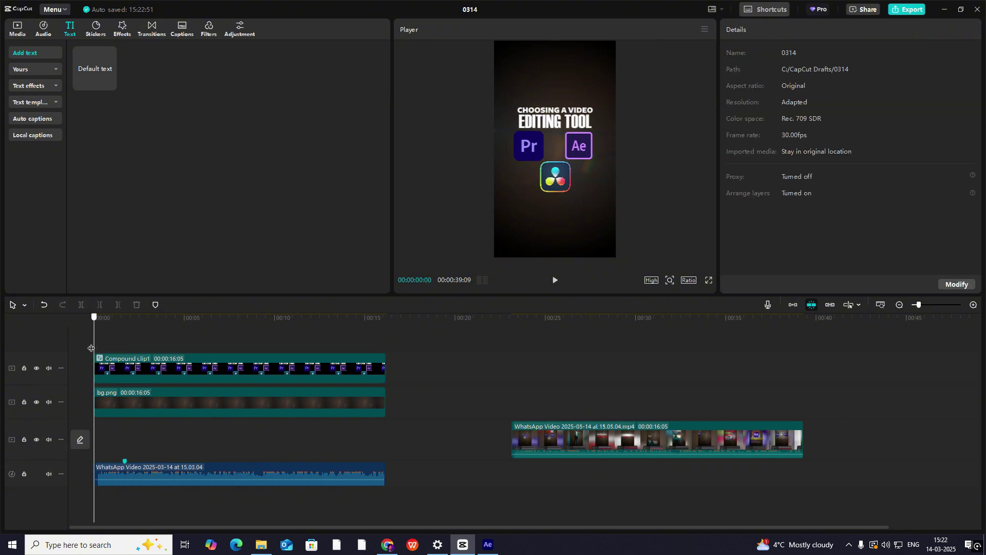
{"action": "left_click_drag", "start_coordinate": [131, 345], "coordinate": [208, 366]}
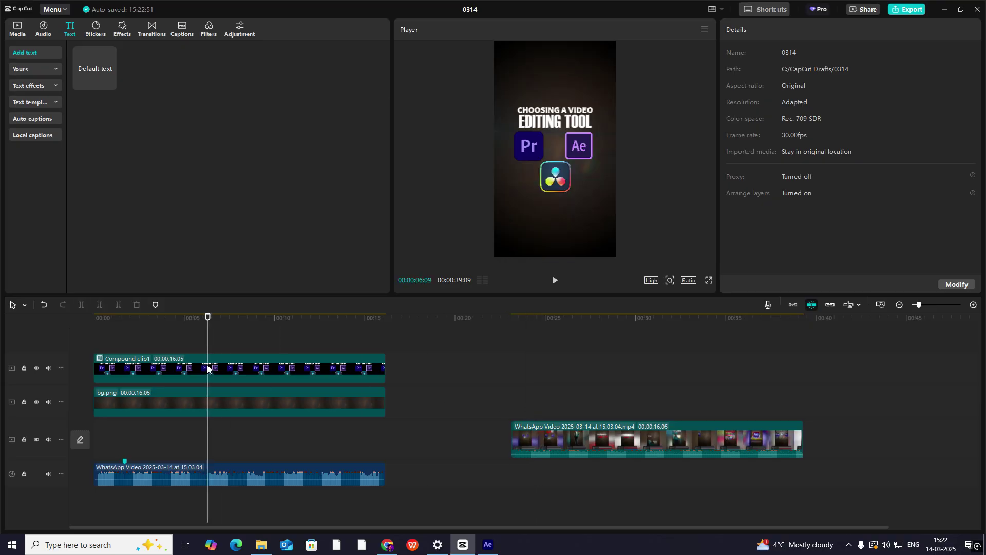
{"action": "key", "text": "ctrl+z"}
- Apply the Type 2 in-animation to the CHOOSING A VIDEO text with a duration of 1.3 s
{"action": "left_click_drag", "start_coordinate": [107, 339], "coordinate": [92, 334]}
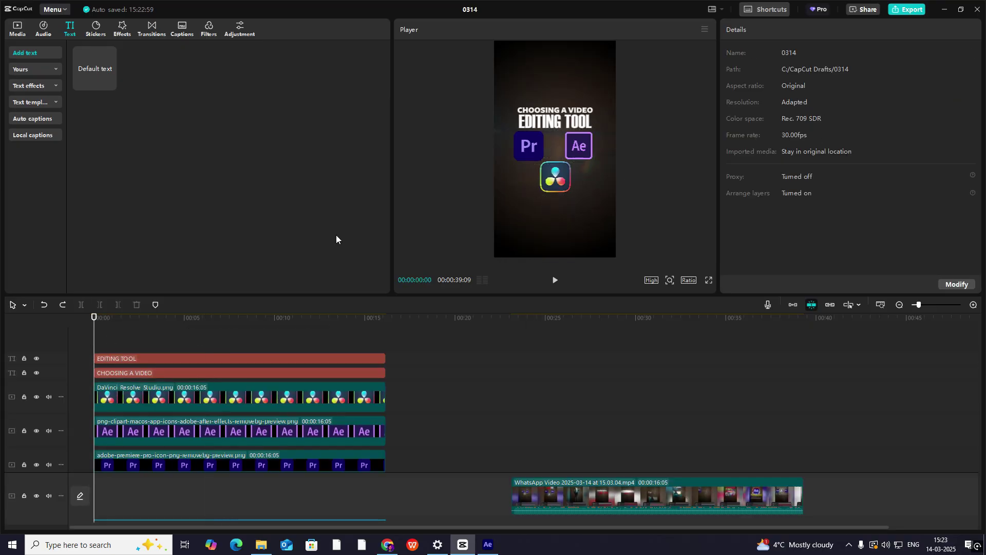
{"action": "left_click", "coordinate": [124, 374]}
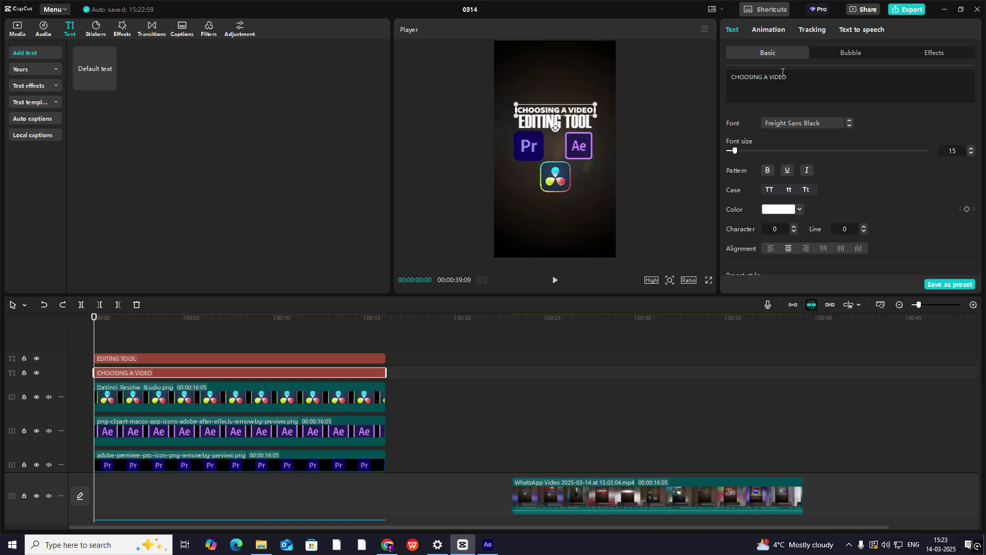
{"action": "left_click", "coordinate": [770, 30]}
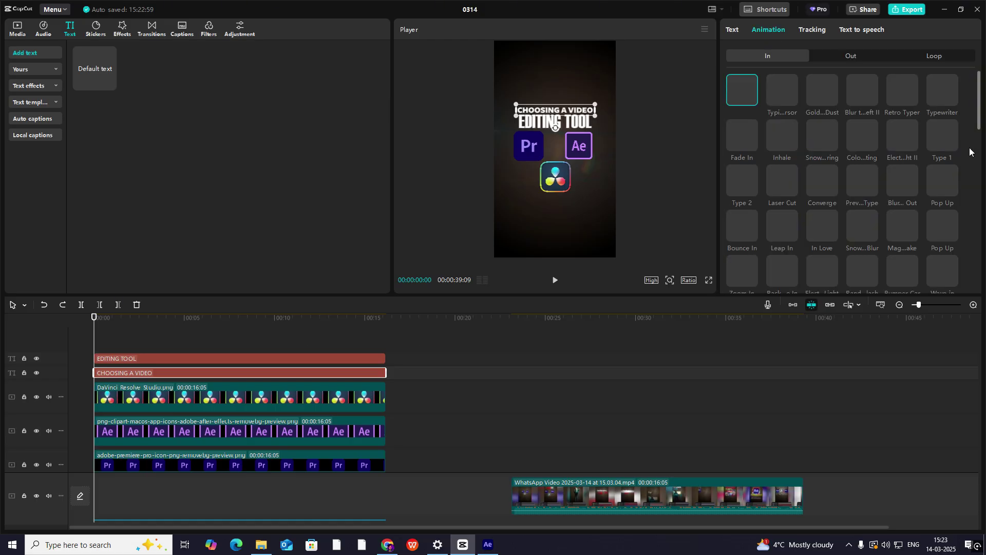
{"action": "left_click", "coordinate": [731, 186]}
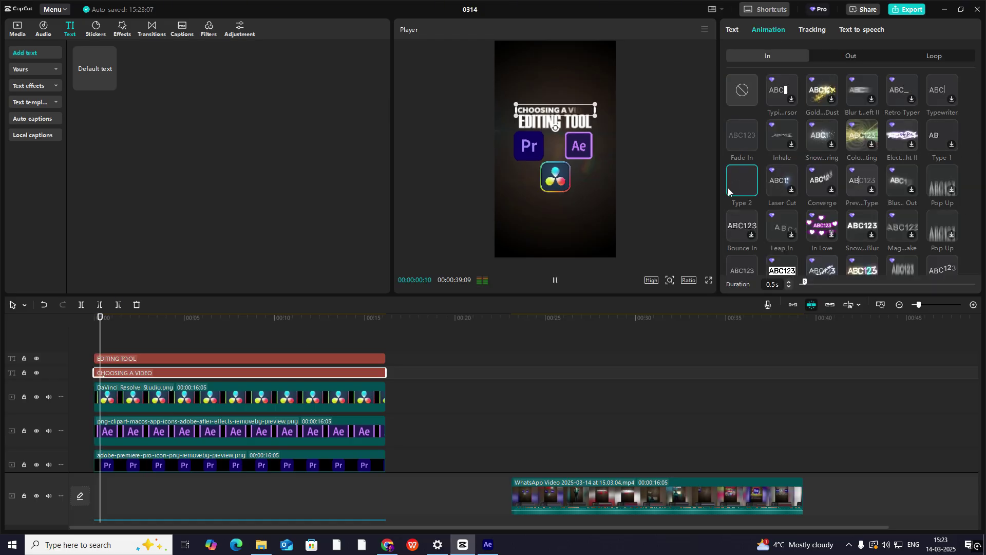
{"action": "left_click", "coordinate": [814, 282]}
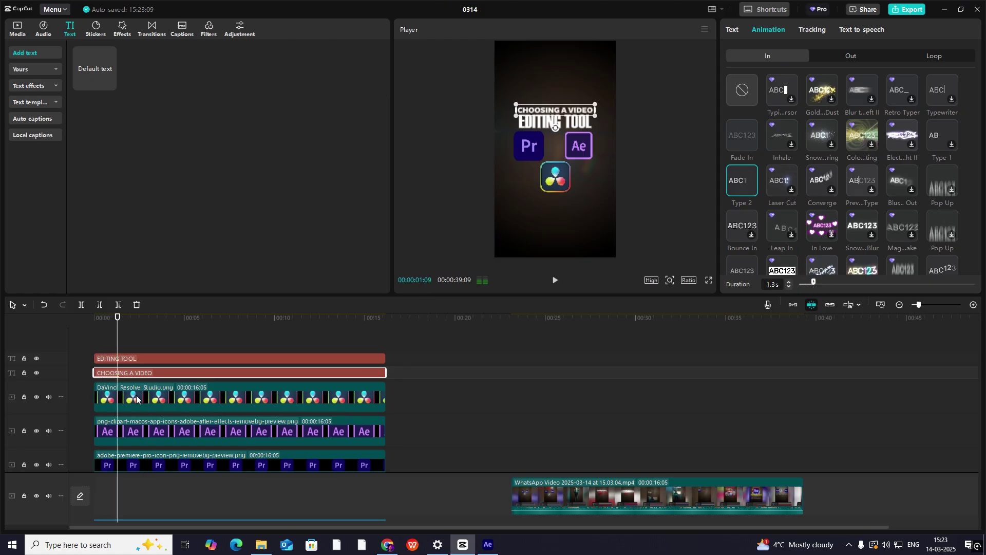
- Apply the Fade In in-animation to the EDITING TOOL text
{"action": "left_click", "coordinate": [127, 360]}
{"action": "left_click", "coordinate": [780, 32]}
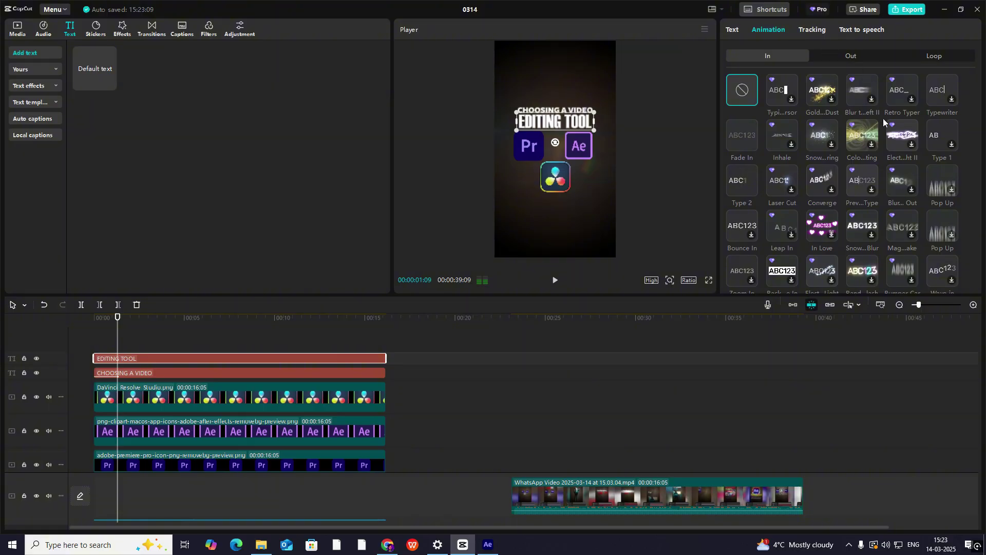
{"action": "left_click", "coordinate": [740, 137]}
- Shift the EDITING TOOL clip to start about one second into the timeline and preview the title timing
{"action": "left_click_drag", "start_coordinate": [103, 362], "coordinate": [109, 359]}
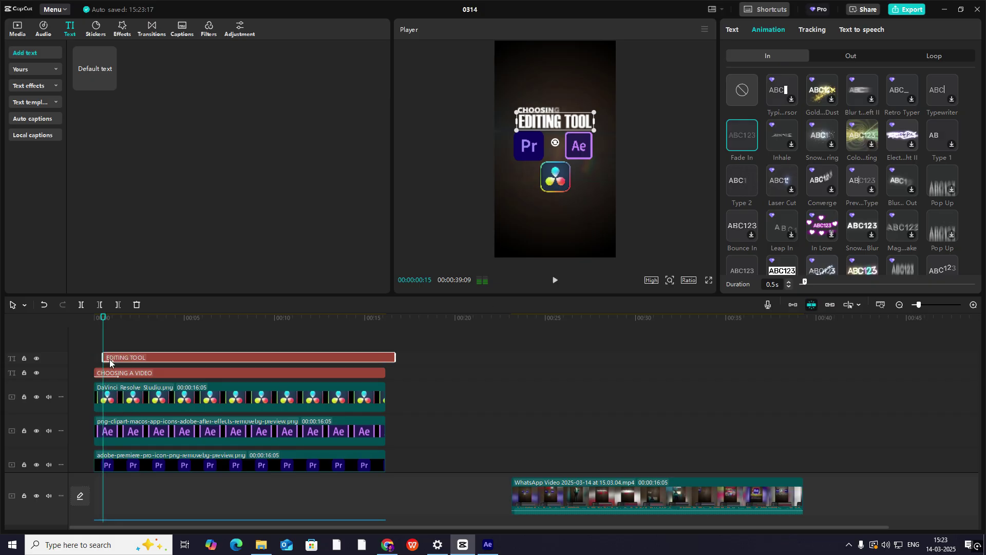
{"action": "left_click", "coordinate": [95, 337]}
{"action": "key", "text": "space"}
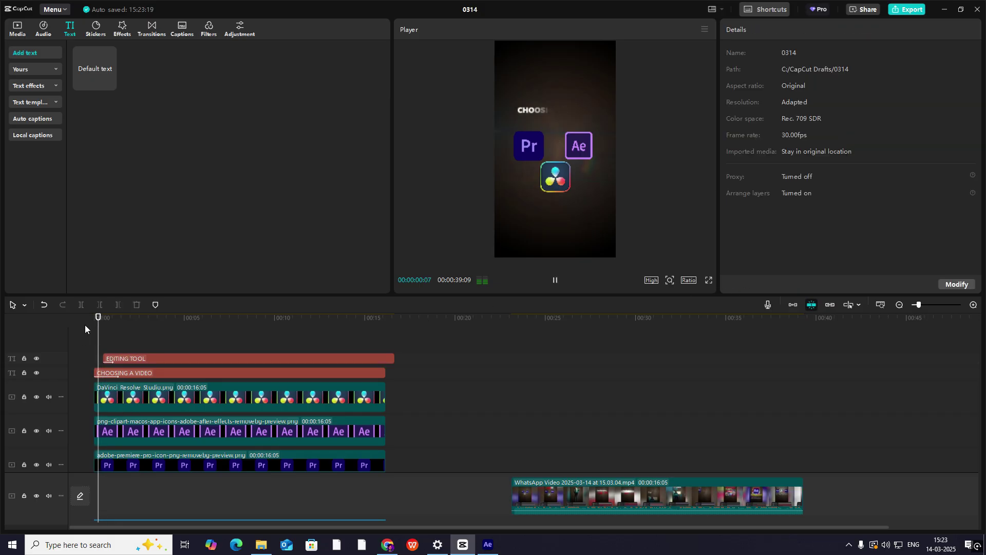
{"action": "left_click_drag", "start_coordinate": [119, 358], "coordinate": [48, 339]}
{"action": "left_click", "coordinate": [108, 344]}
{"action": "key", "text": "space"}
{"action": "key", "text": "space"}
{"action": "key", "text": "space"}
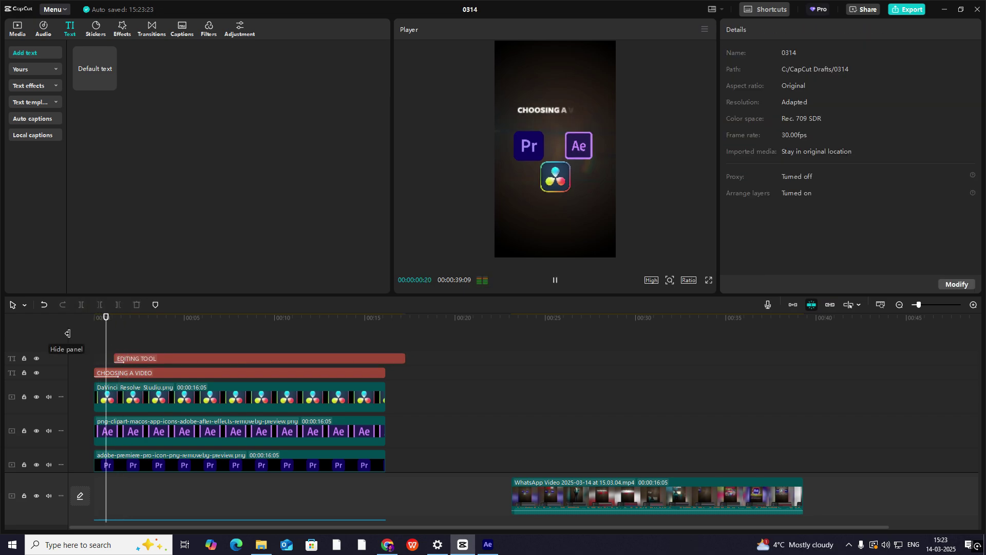
{"action": "key", "text": "space"}
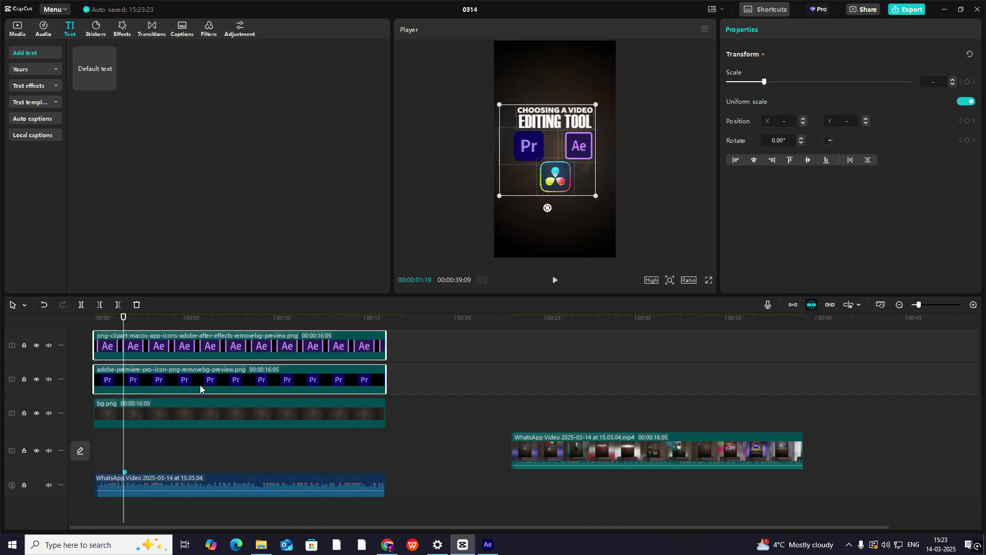
- Combine the titles and logos into one compound clip and keyframe its scale from 100% at the start to 118% at 00:00:01:00
{"action": "key", "text": "alt+g"}
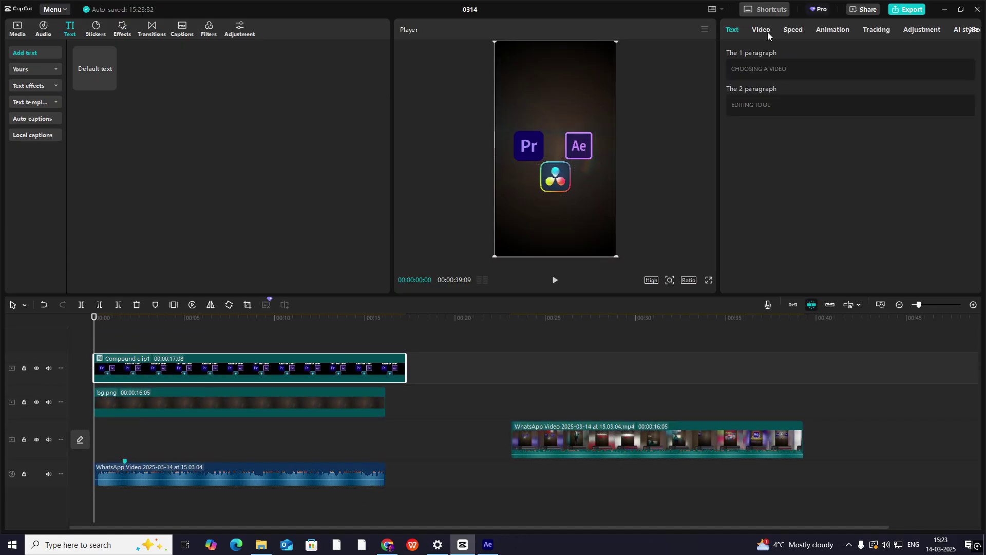
{"action": "left_click", "coordinate": [763, 31]}
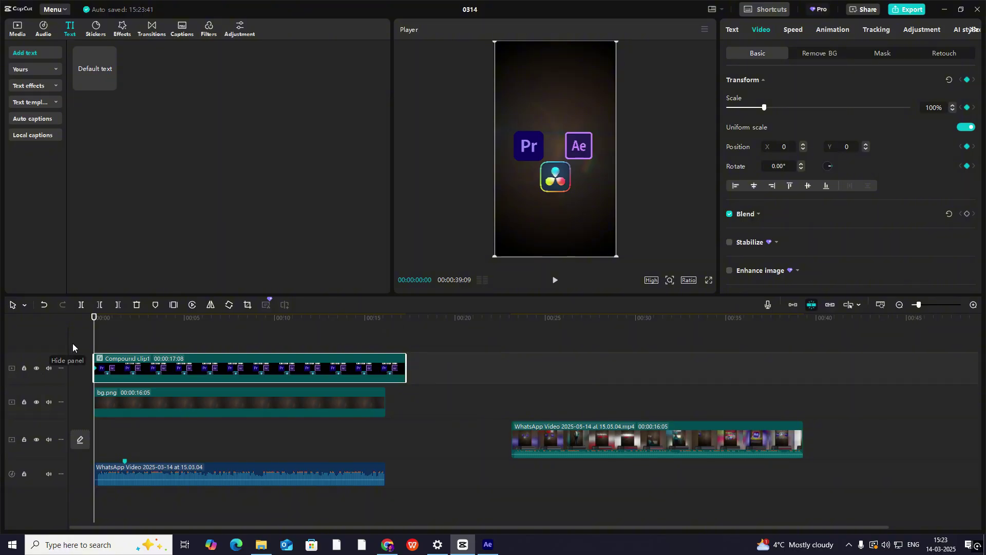
{"action": "left_click", "coordinate": [105, 343]}
{"action": "left_click_drag", "start_coordinate": [106, 343], "coordinate": [112, 350]}
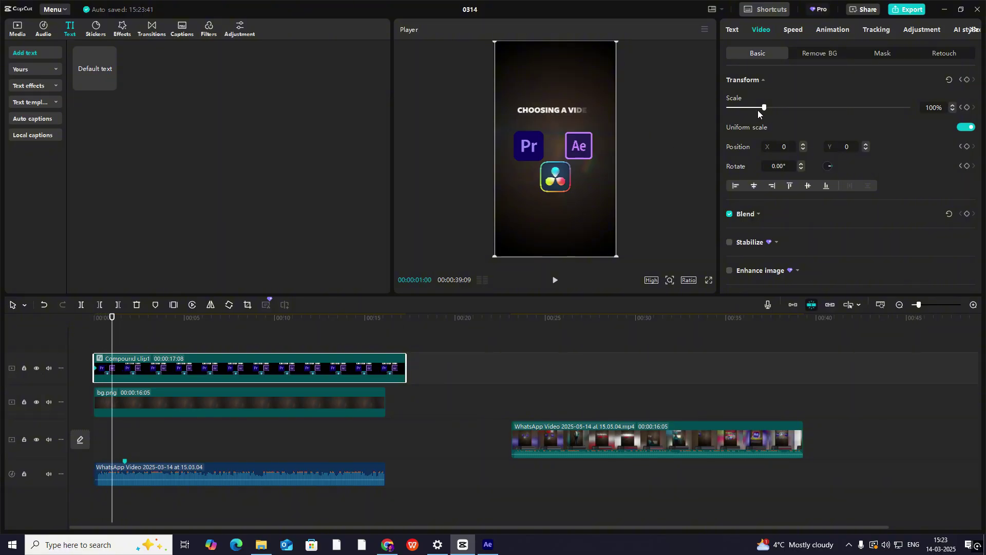
{"action": "left_click_drag", "start_coordinate": [766, 109], "coordinate": [771, 115]}
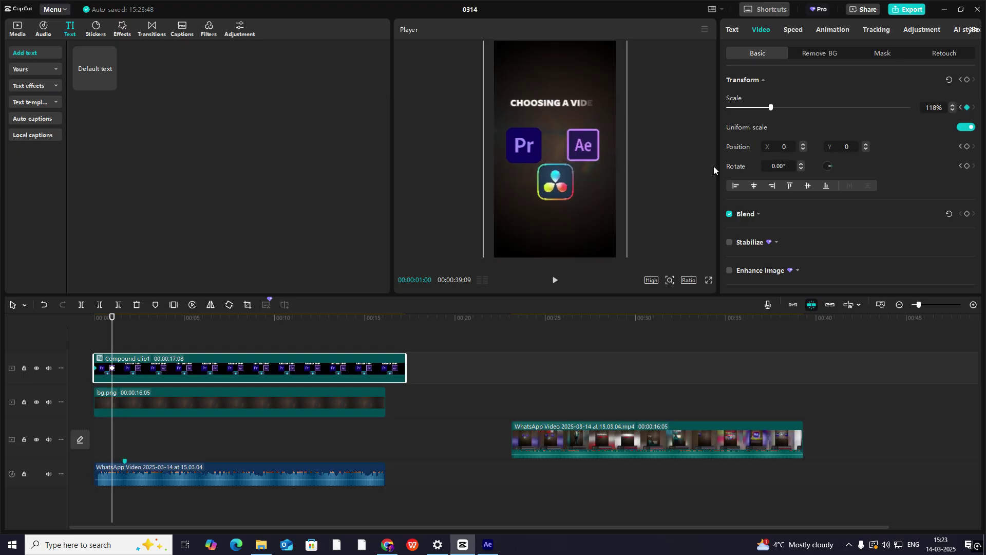
- Open the curve options for the compound clip's scale keyframe at 00:00:01:00
{"action": "key", "text": "alt+k"}
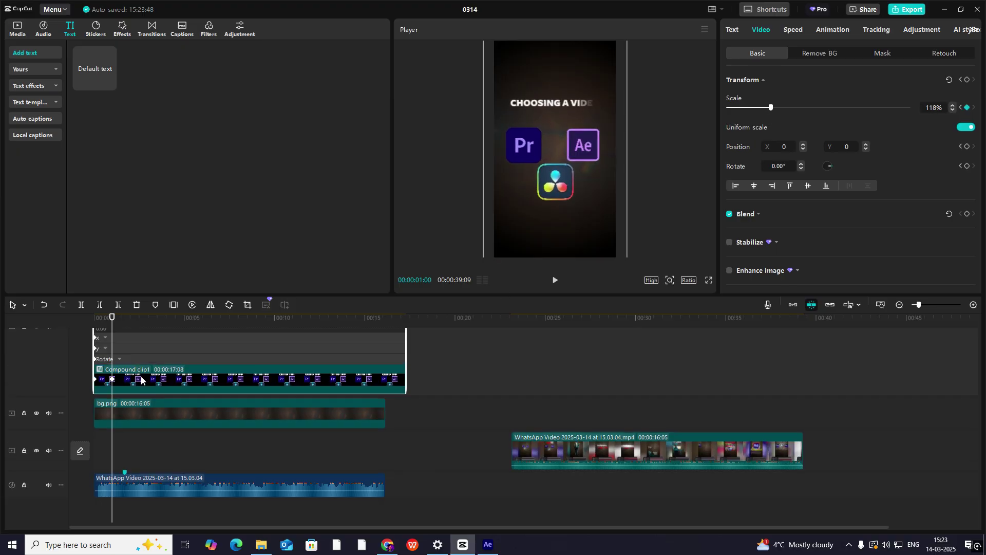
{"action": "left_click", "coordinate": [973, 305]}
{"action": "scroll", "coordinate": [122, 362], "scroll_direction": "up", "scroll_amount": 2}
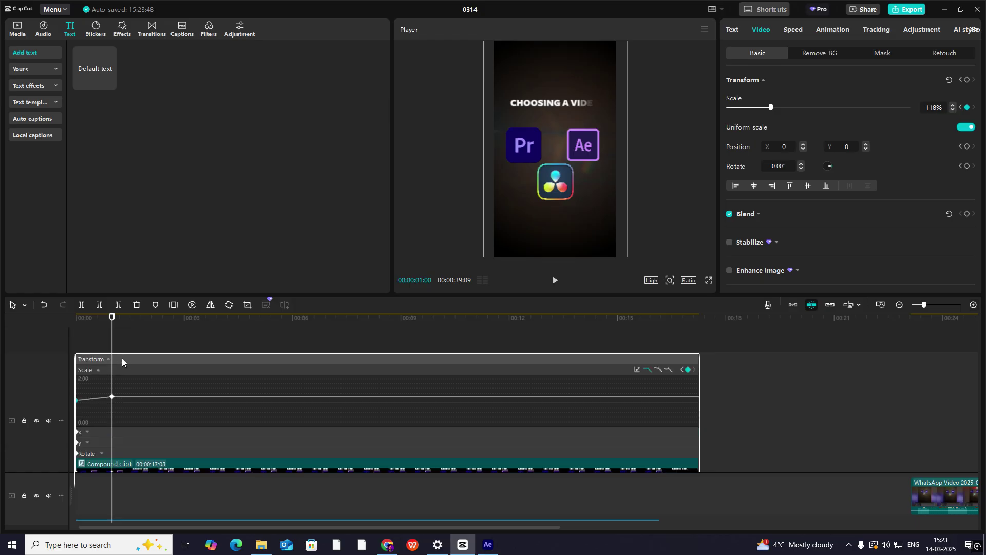
{"action": "left_click", "coordinate": [637, 368]}
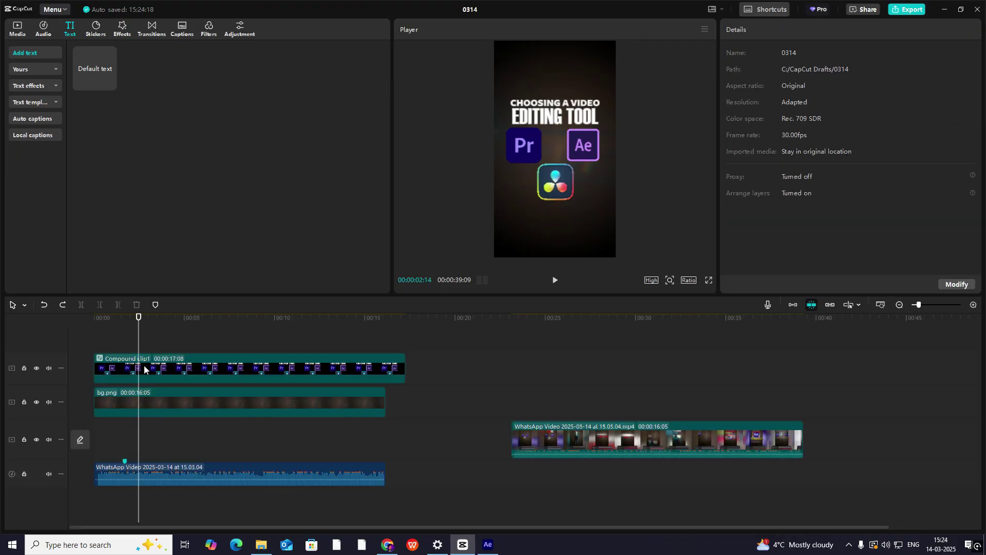
- Duplicate the compound clip onto a new track above it, with the playhead at 00:00:01:00
{"action": "left_click", "coordinate": [145, 365]}
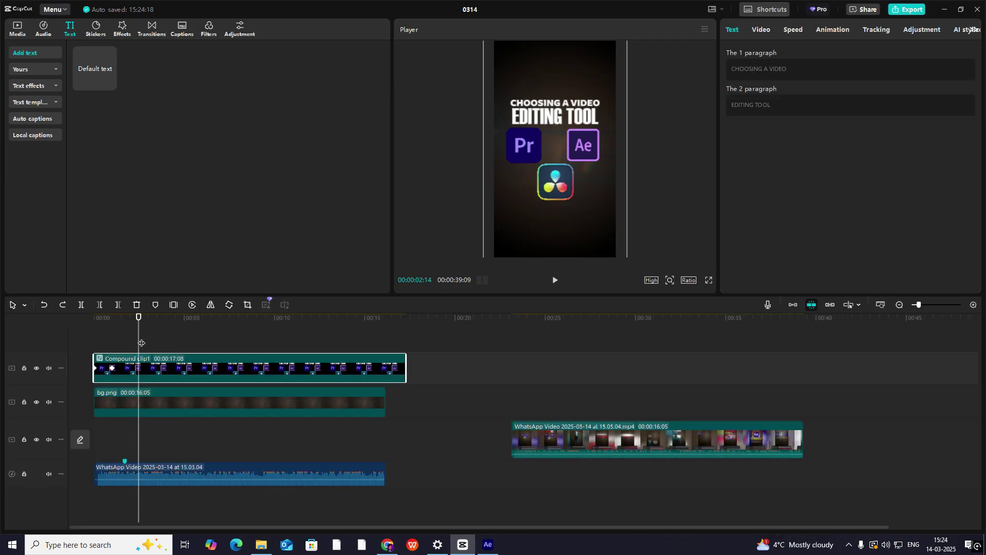
{"action": "left_click_drag", "start_coordinate": [139, 343], "coordinate": [112, 343]}
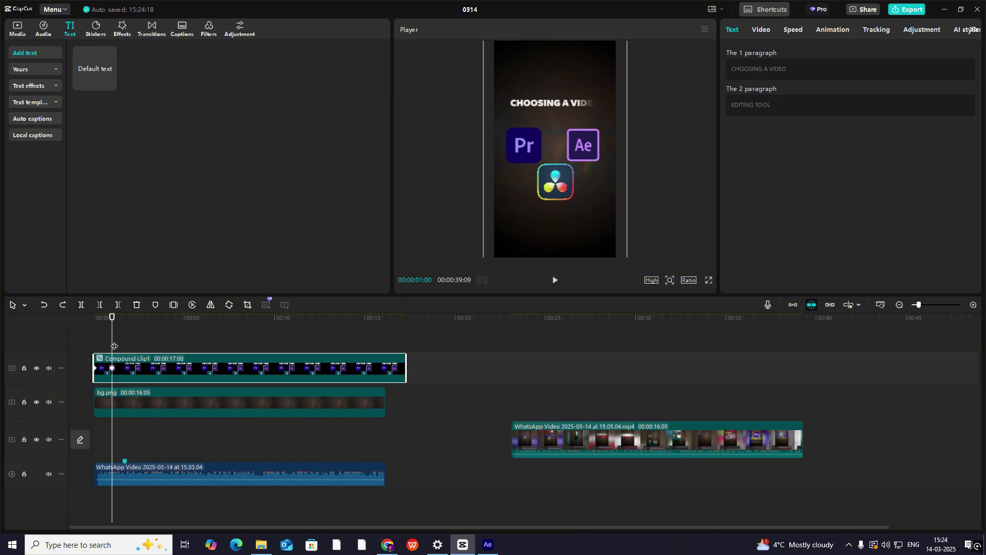
{"action": "left_click_drag", "start_coordinate": [139, 369], "coordinate": [141, 347]}
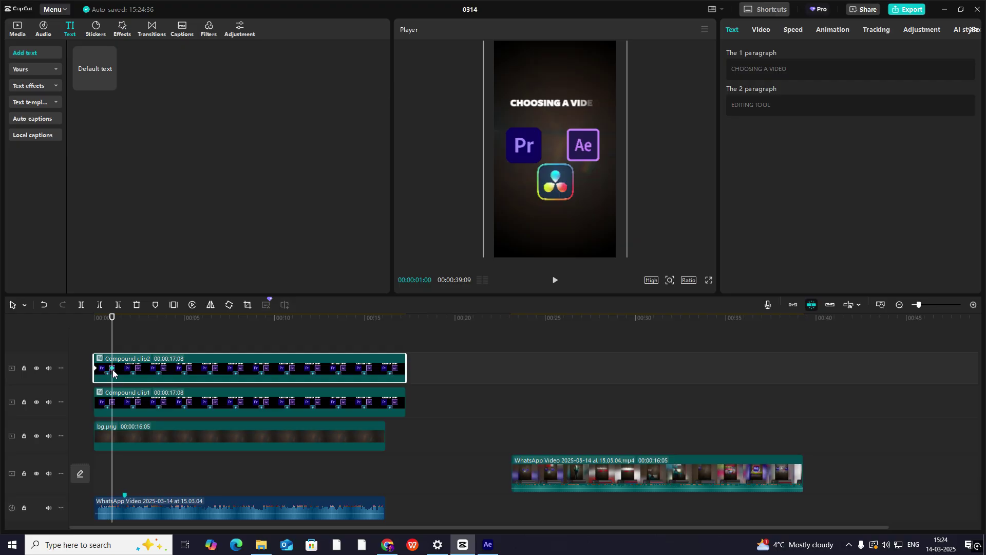
- Remove the keyframes from the duplicated compound clip and trim its start to 00:00:01:00
{"action": "key", "text": "ctrl+z"}
{"action": "key", "text": "Delete"}
{"action": "left_click_drag", "start_coordinate": [94, 361], "coordinate": [111, 361]}
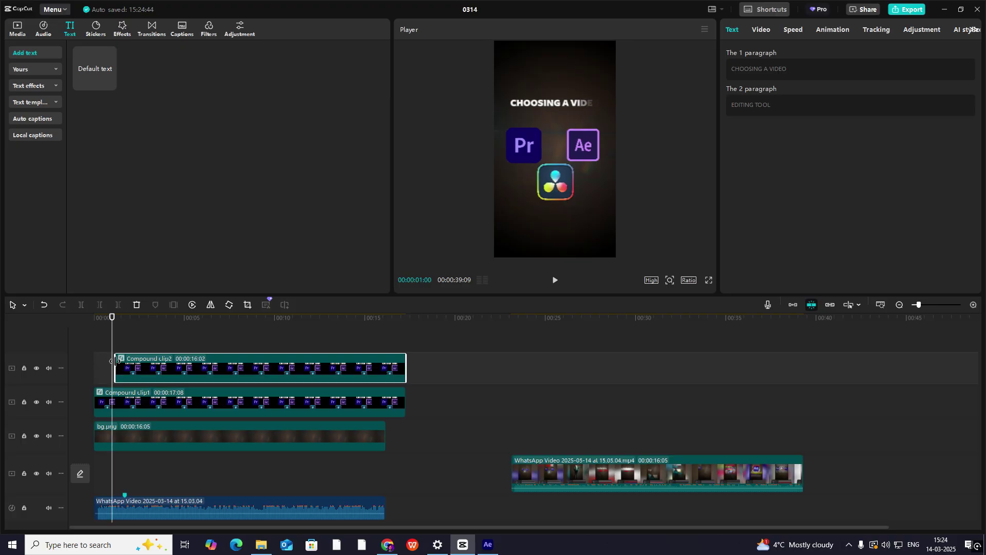
- Add a transform keyframe to the upper compound clip at 00:00:01:00
{"action": "left_click", "coordinate": [125, 404]}
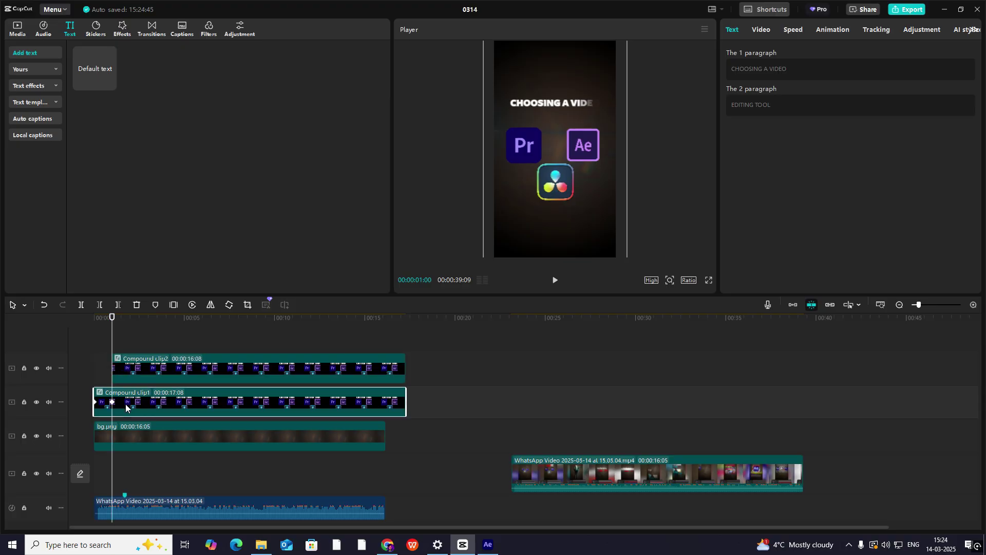
{"action": "left_click", "coordinate": [131, 374]}
{"action": "left_click", "coordinate": [760, 31]}
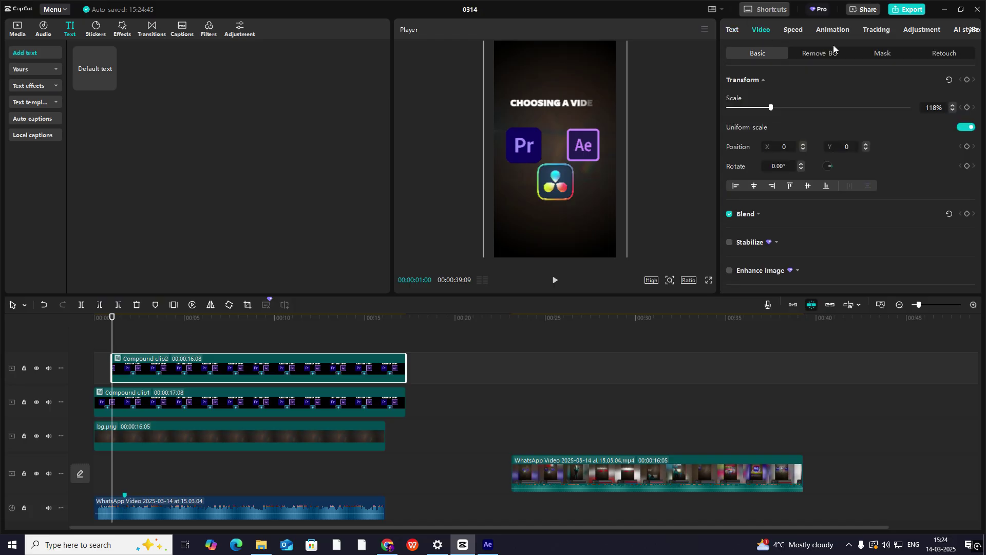
{"action": "left_click", "coordinate": [967, 81]}
- Add a transform keyframe to the upper compound clip at 00:00:01:21 with scale 157% and position X -2169, Y -55
{"action": "left_click", "coordinate": [131, 402]}
{"action": "mouse_move", "coordinate": [130, 346]}
{"action": "left_mouse_down"}
{"action": "mouse_move", "coordinate": [137, 341]}
{"action": "mouse_move", "coordinate": [123, 339]}
{"action": "left_mouse_up"}
{"action": "left_click", "coordinate": [129, 382]}
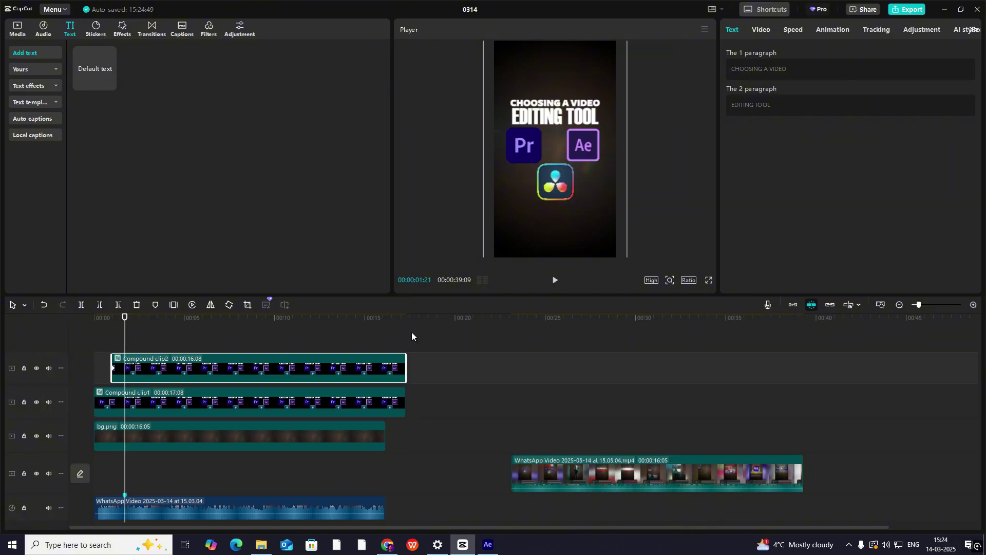
{"action": "left_click", "coordinate": [762, 29]}
{"action": "left_click", "coordinate": [967, 80]}
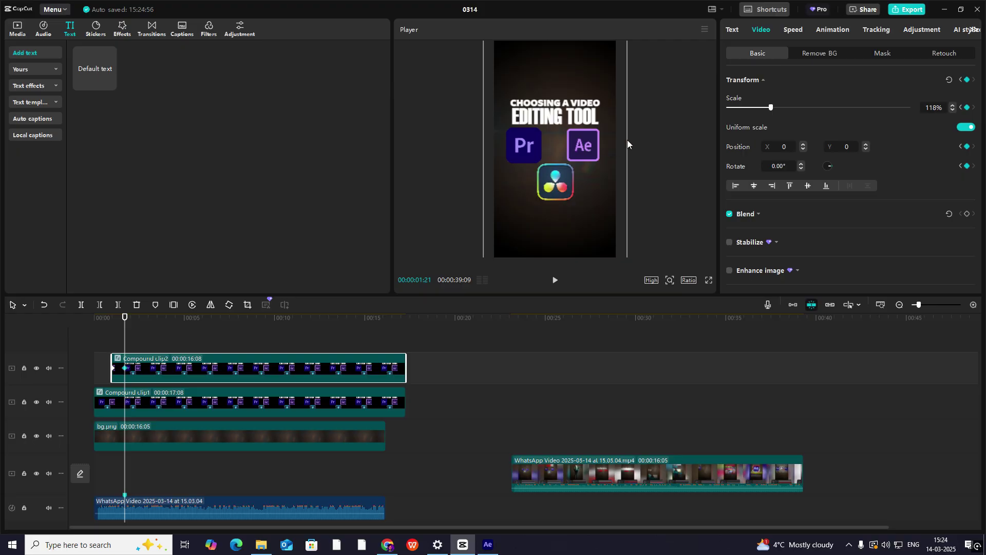
{"action": "left_click_drag", "start_coordinate": [577, 140], "coordinate": [470, 131]}
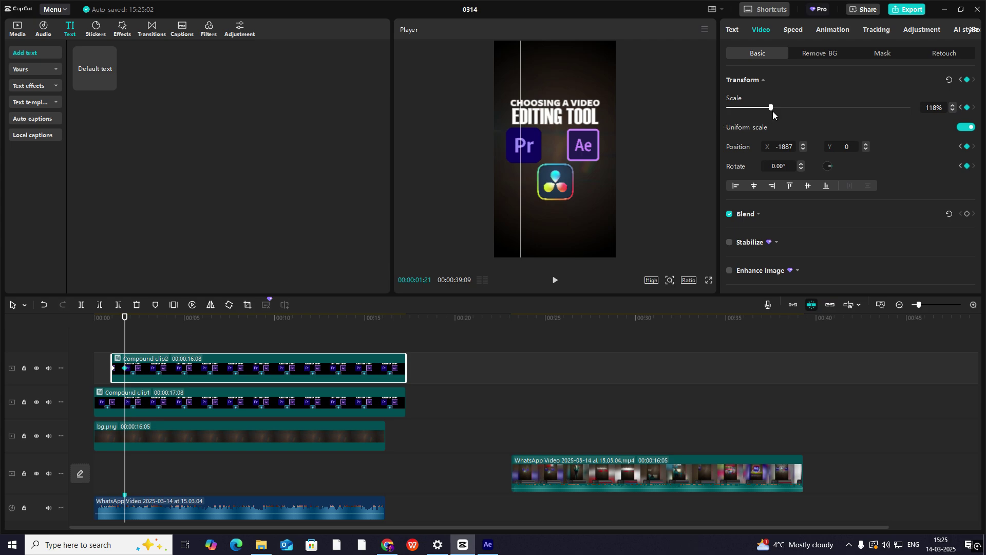
{"action": "left_click_drag", "start_coordinate": [773, 111], "coordinate": [785, 112]}
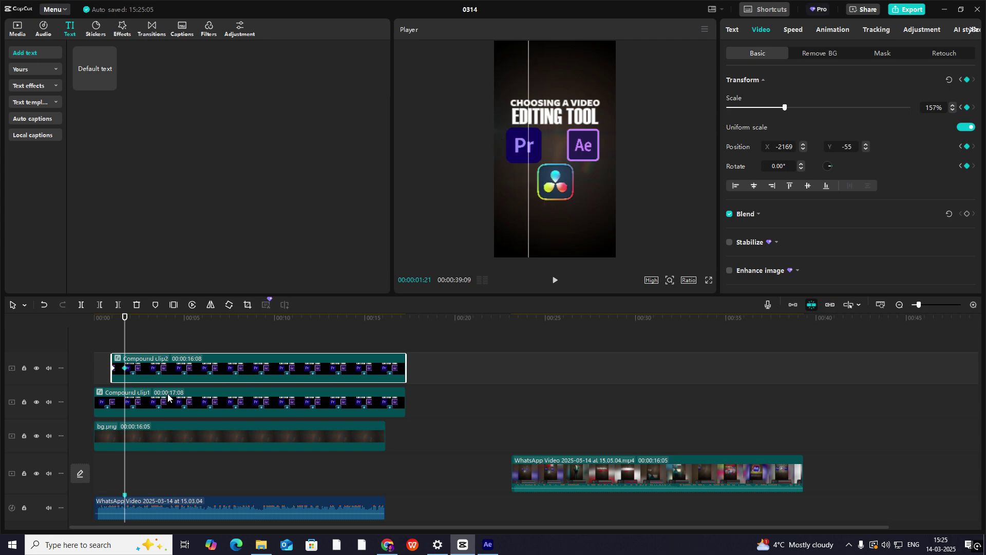
- Split the lower compound clip at 00:00:01:00 and delete the part after the cut
{"action": "left_click", "coordinate": [149, 400]}
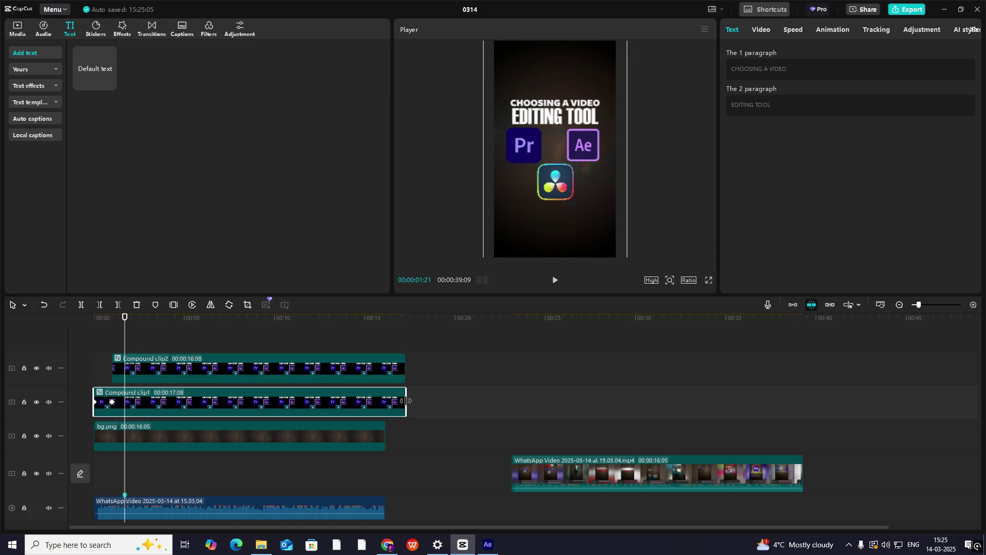
{"action": "left_click", "coordinate": [115, 334]}
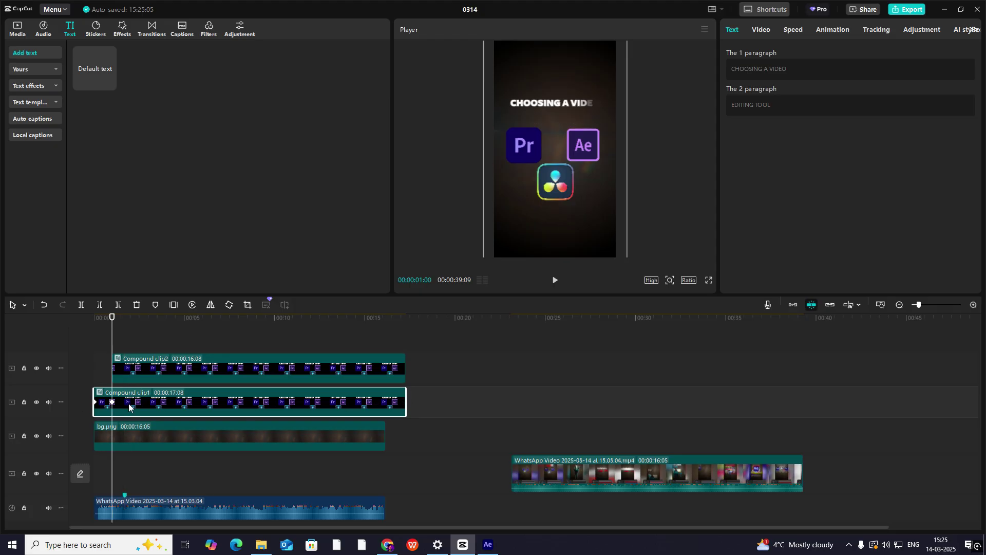
{"action": "key", "text": "ctrl+b"}
{"action": "key", "text": "Delete"}
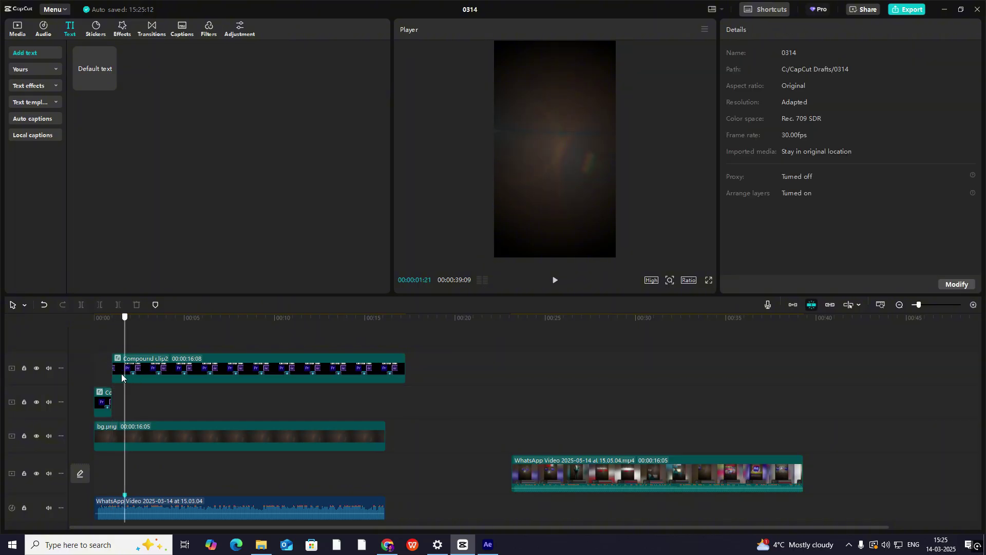
- Apply an ease-out curve preset to the upper compound clip's scale animation between 00:00:01:00 and 00:00:01:21
{"action": "left_click", "coordinate": [125, 380]}
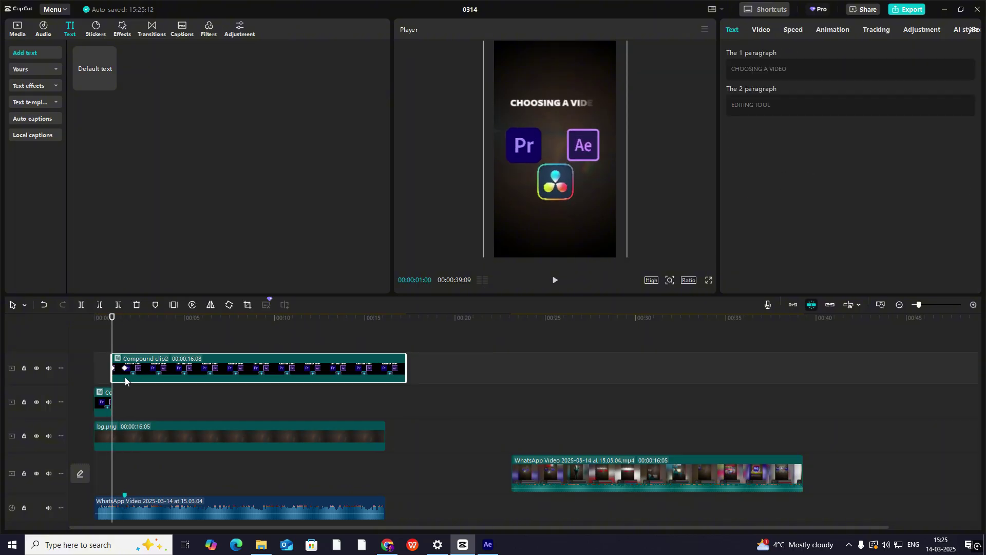
{"action": "left_click", "coordinate": [124, 377]}
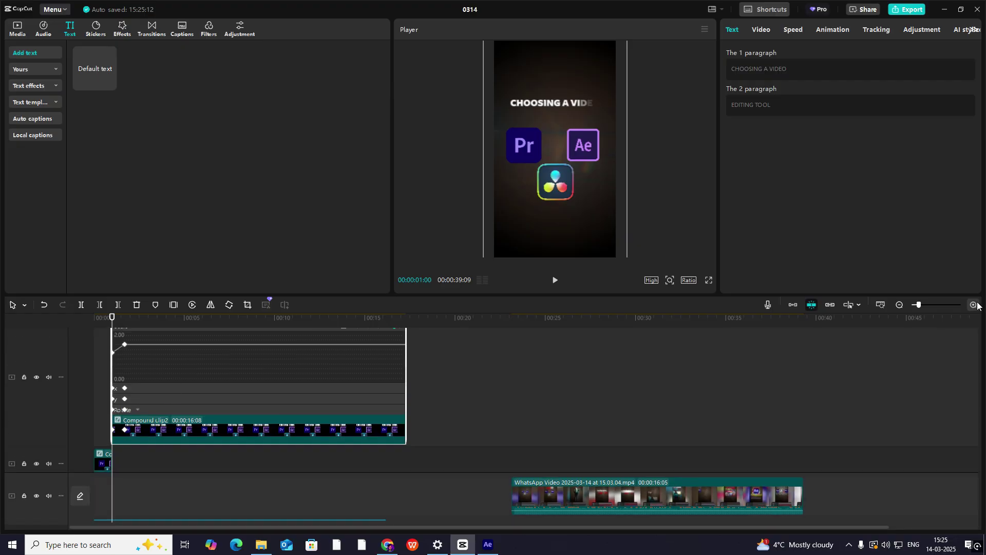
{"action": "left_click", "coordinate": [975, 305]}
{"action": "left_click", "coordinate": [974, 305]}
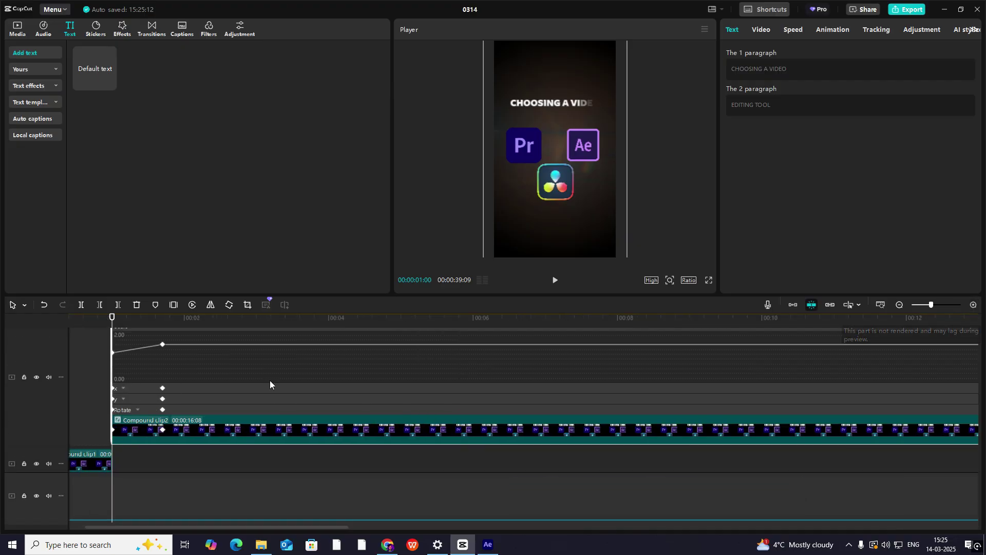
{"action": "left_click", "coordinate": [900, 306]}
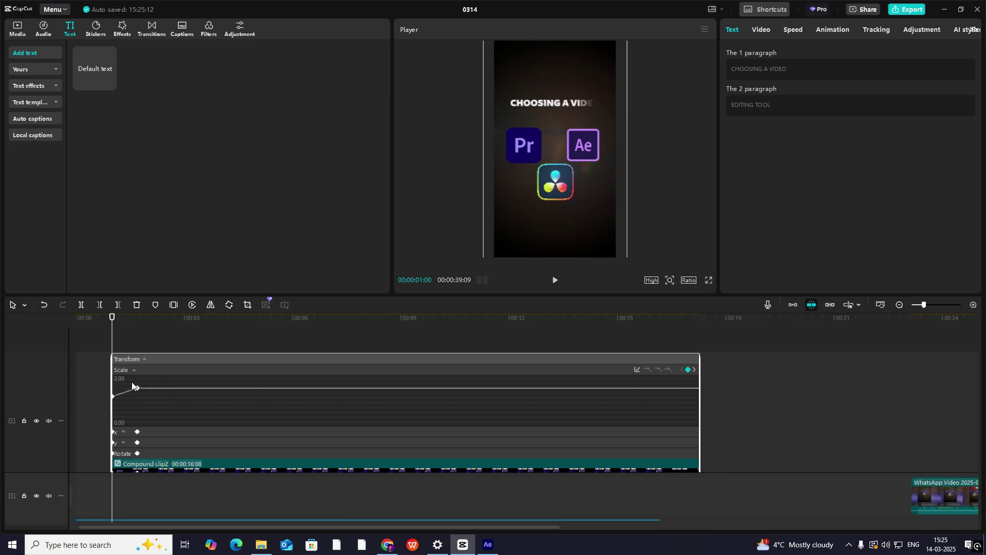
{"action": "left_click", "coordinate": [137, 390]}
{"action": "left_click", "coordinate": [636, 372]}
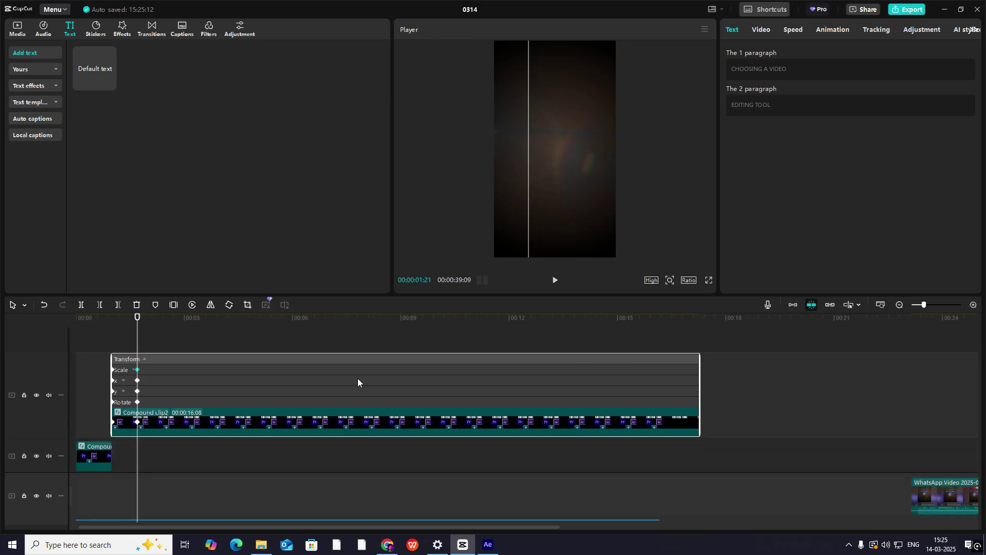
{"action": "left_click", "coordinate": [134, 370]}
{"action": "left_click", "coordinate": [136, 337]}
{"action": "left_click", "coordinate": [637, 367]}
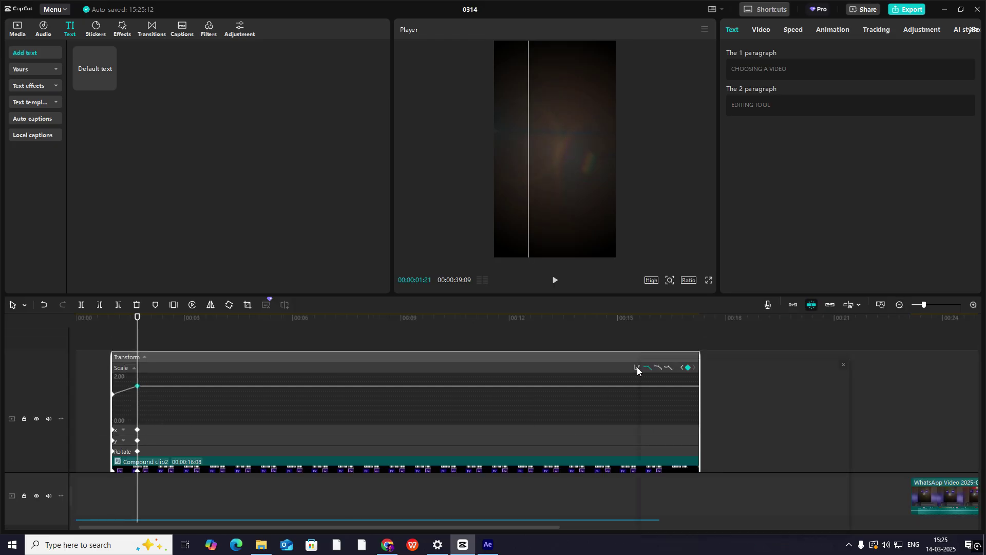
{"action": "left_click", "coordinate": [637, 367]}
{"action": "left_click", "coordinate": [713, 447]}
{"action": "left_click", "coordinate": [844, 366]}
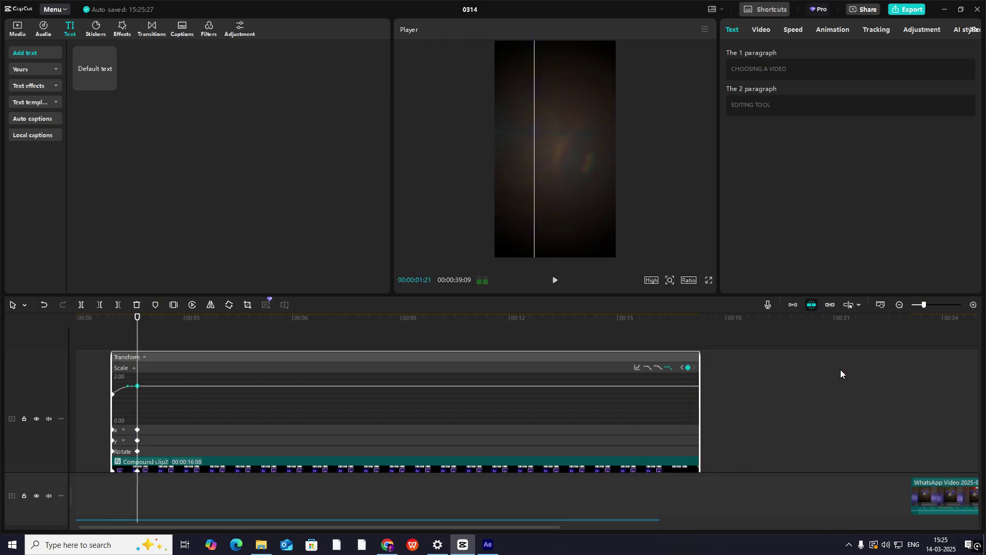
- Apply an ease-out curve preset to the upper compound clip's X-position animation
{"action": "left_click", "coordinate": [145, 429]}
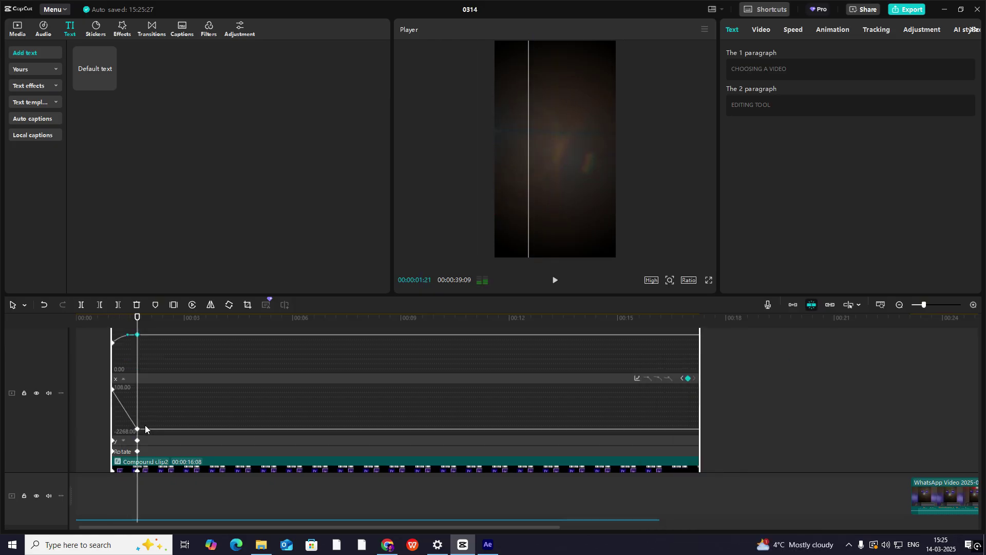
{"action": "left_click", "coordinate": [641, 379]}
{"action": "left_click", "coordinate": [708, 453]}
{"action": "left_click", "coordinate": [839, 368]}
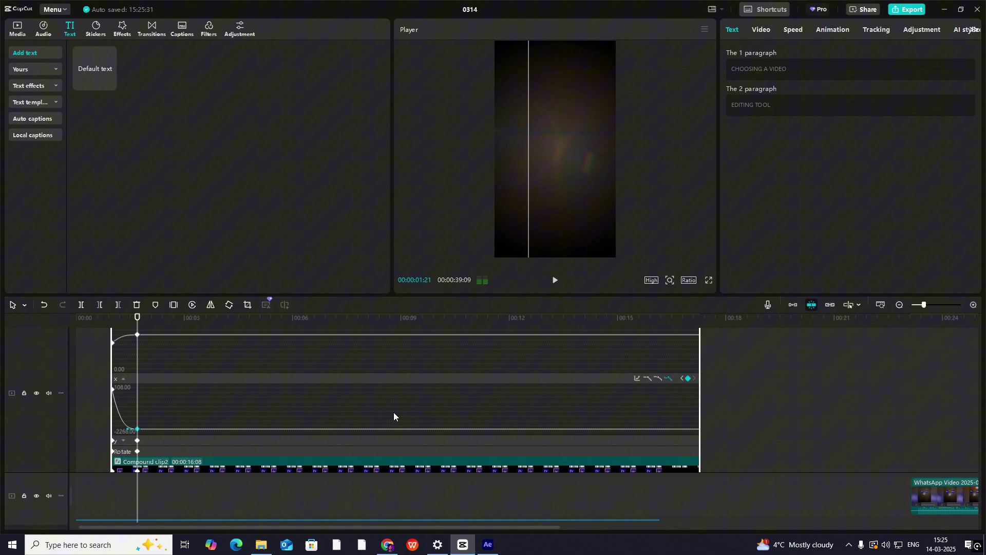
- Apply an ease-out curve preset to the upper compound clip's Y-position animation and close its keyframe graphs
{"action": "left_click", "coordinate": [150, 443]}
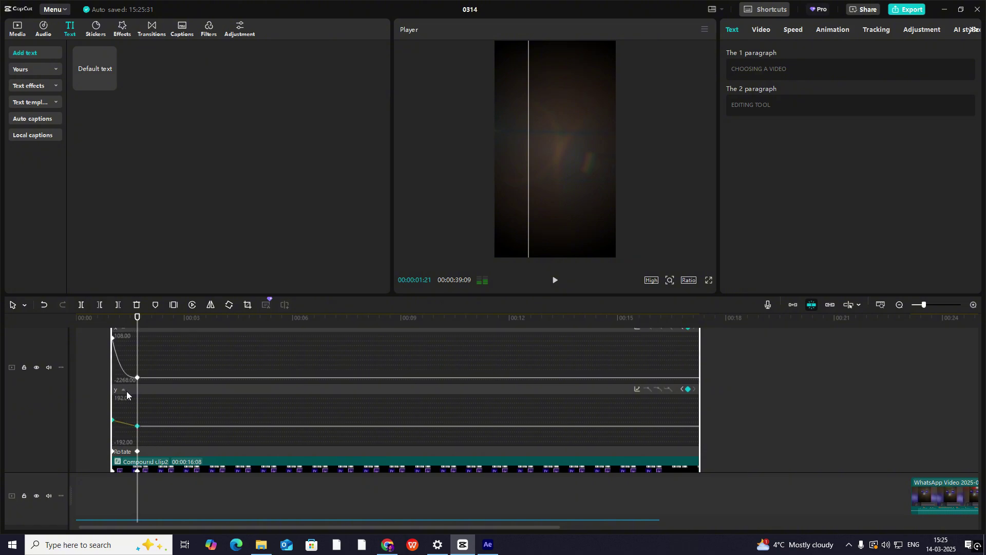
{"action": "left_click", "coordinate": [637, 390]}
{"action": "left_click", "coordinate": [704, 455]}
{"action": "left_click", "coordinate": [839, 370]}
{"action": "left_click", "coordinate": [153, 451]}
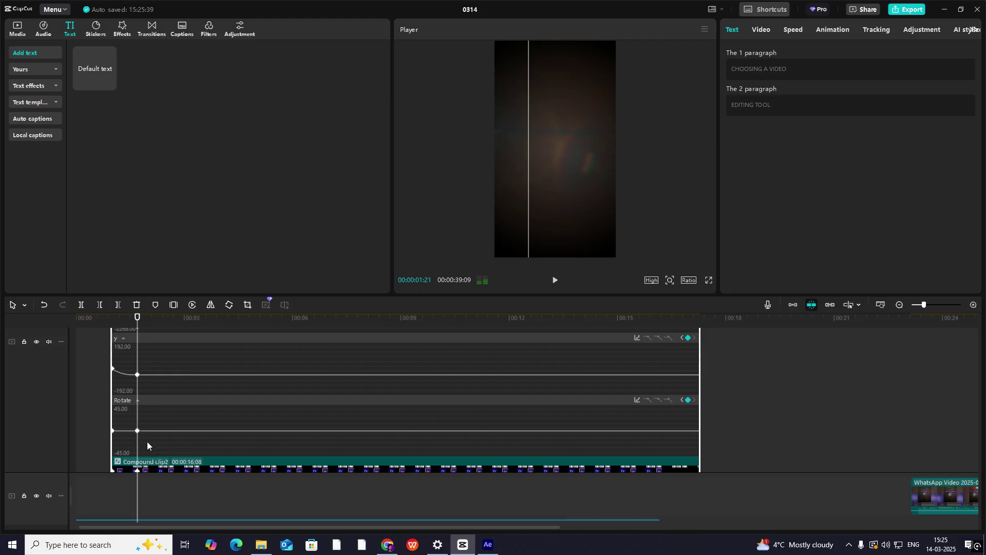
{"action": "key", "text": "alt+k"}
- Play back the first scene from the start to check the eased title and logo animation
{"action": "left_click_drag", "start_coordinate": [84, 335], "coordinate": [5, 350]}
{"action": "key", "text": "space"}
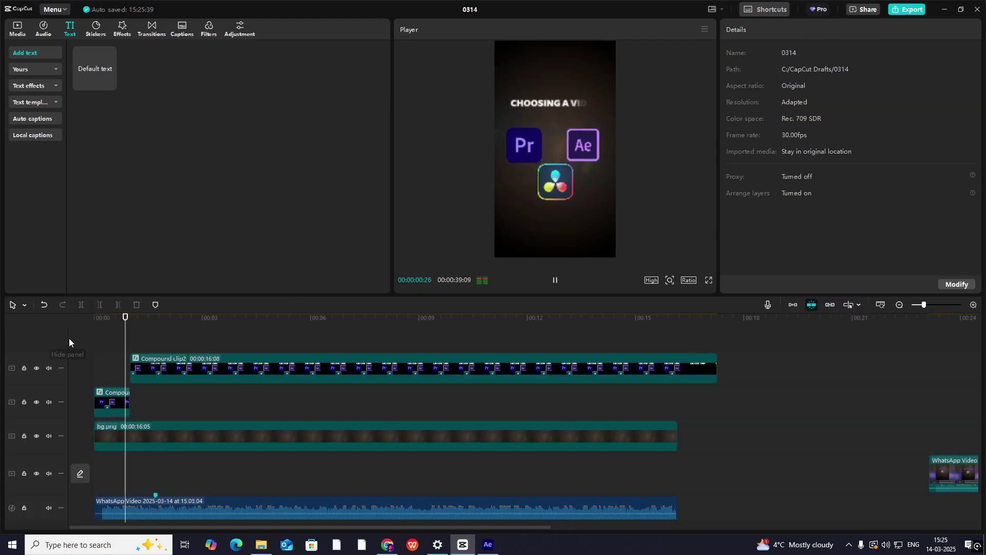
{"action": "left_click", "coordinate": [125, 345]}
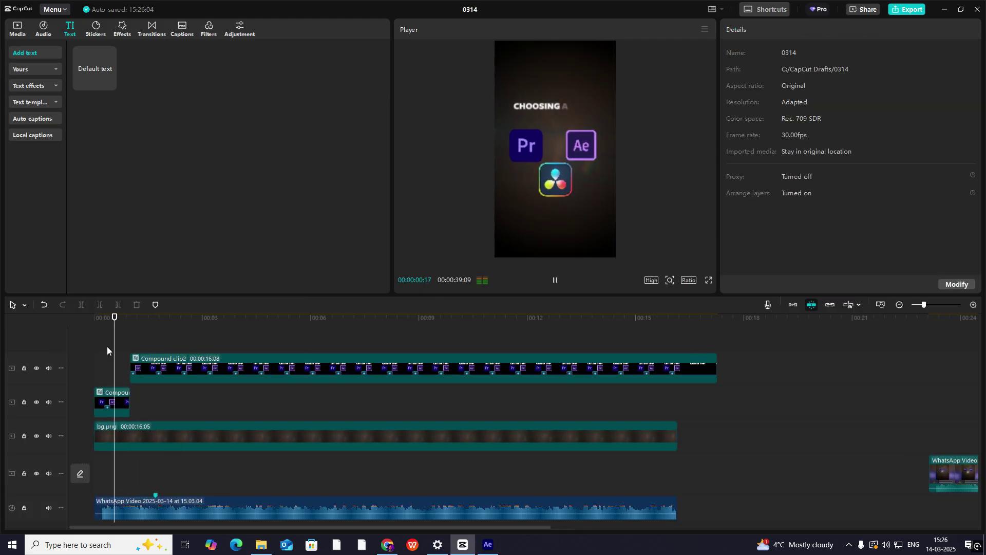
{"action": "key", "text": "space"}
{"action": "key", "text": "space"}
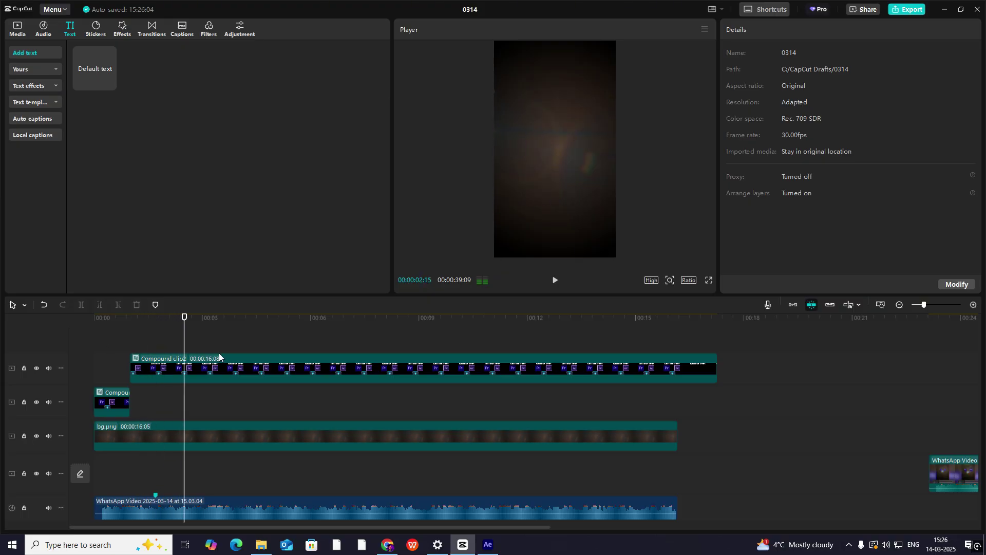
{"action": "left_click", "coordinate": [148, 345]}
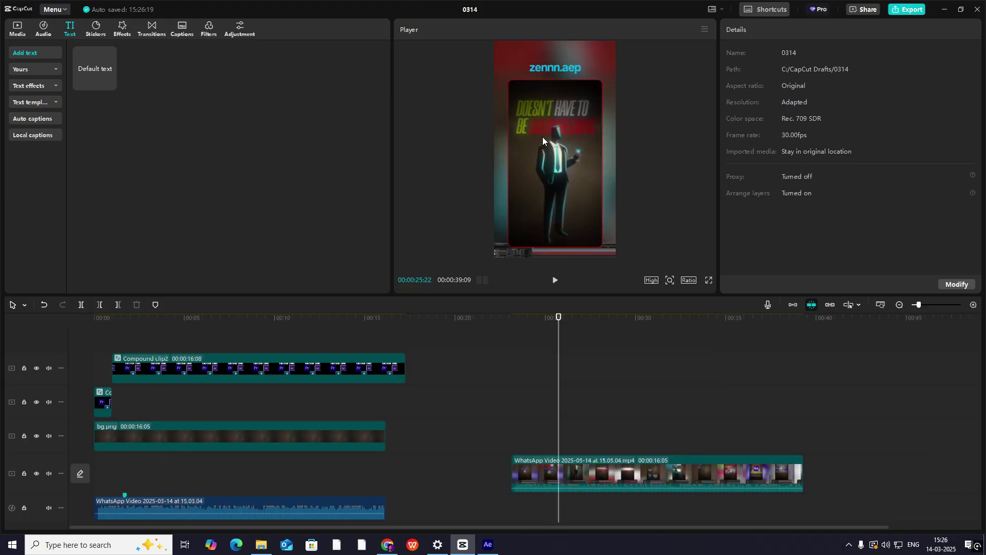
- Place Confident back.png on a new track above the upper compound clip, starting at 00:00:01:11
{"action": "left_click", "coordinate": [17, 31]}
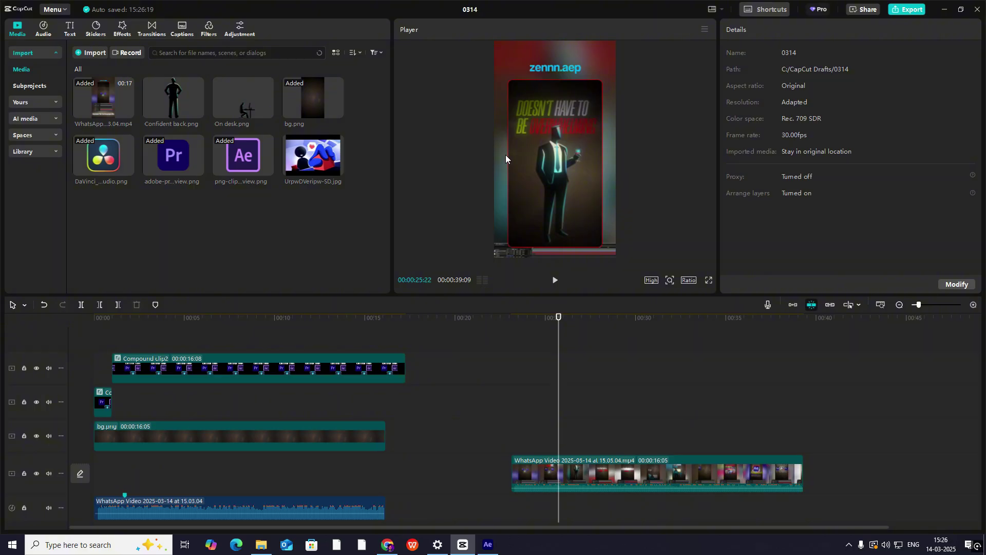
{"action": "left_click_drag", "start_coordinate": [175, 109], "coordinate": [137, 349]}
{"action": "left_click", "coordinate": [145, 337]}
{"action": "left_click_drag", "start_coordinate": [132, 368], "coordinate": [122, 357]}
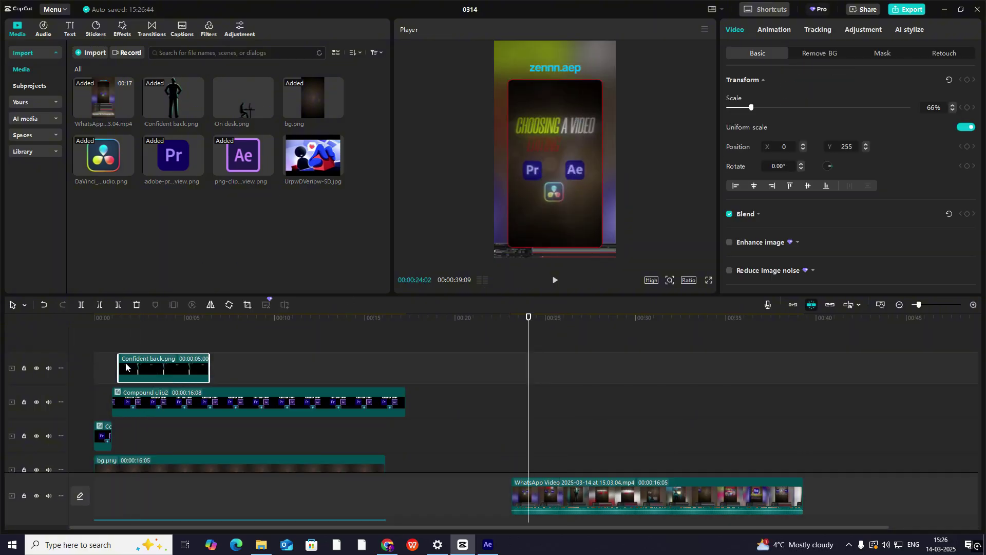
{"action": "left_click", "coordinate": [114, 343]}
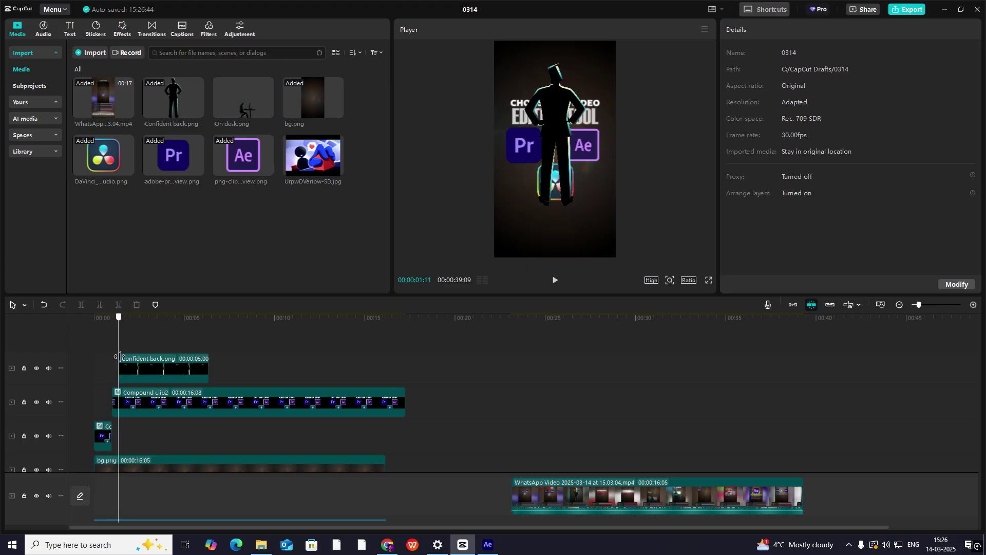
- Add a transform keyframe to the Confident back.png clip at 00:00:01:11
{"action": "scroll", "coordinate": [152, 378], "scroll_direction": "down", "scroll_amount": 2}
{"action": "left_click", "coordinate": [145, 377]}
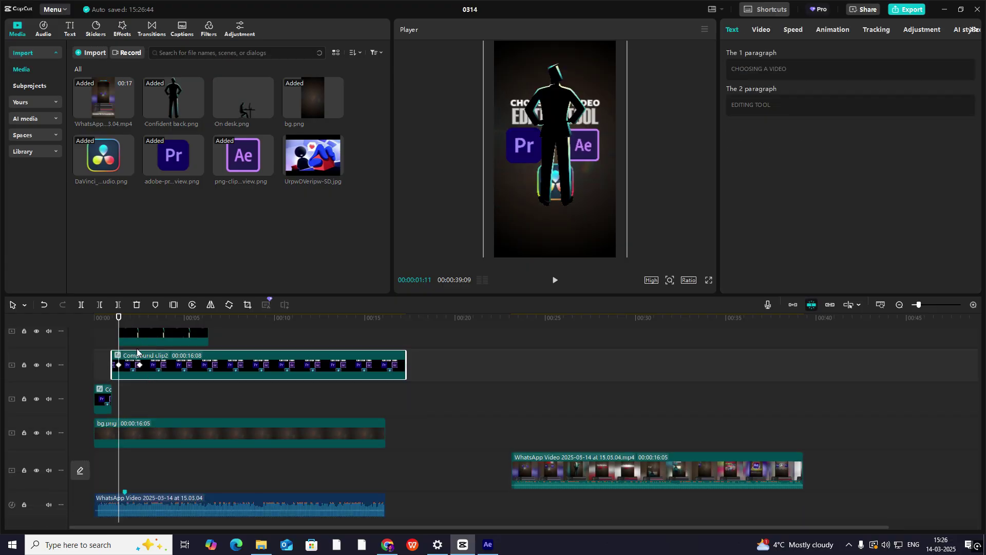
{"action": "scroll", "coordinate": [121, 399], "scroll_direction": "up", "scroll_amount": 1}
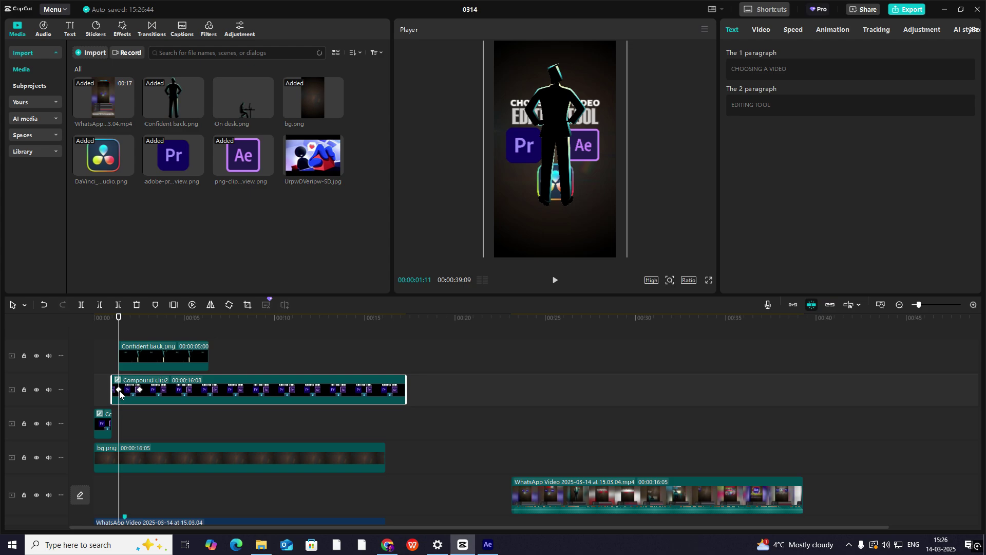
{"action": "left_click", "coordinate": [133, 358]}
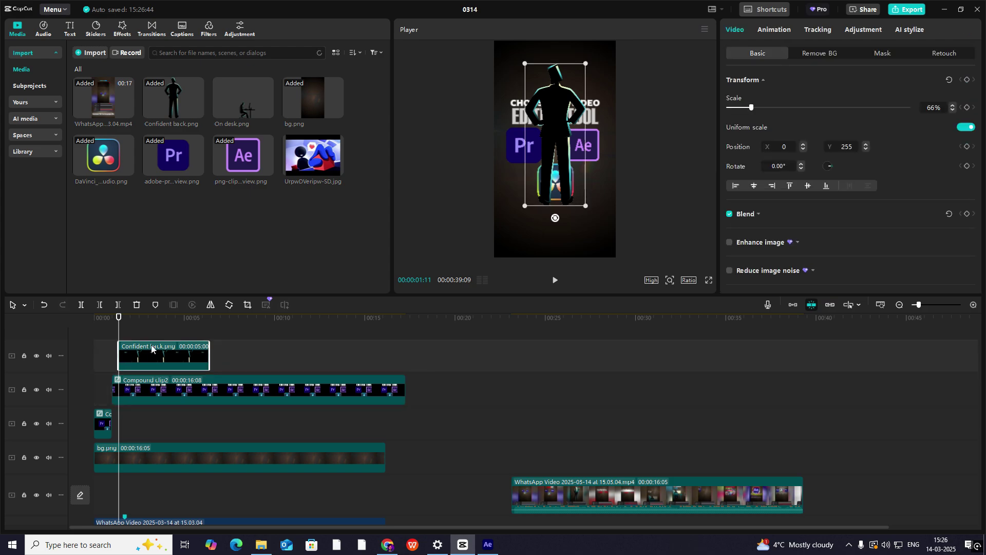
{"action": "left_click", "coordinate": [967, 80]}
- Add a transform keyframe to the Confident back.png clip at 00:00:02:16 with scale 87% and position X 0, Y -751
{"action": "left_click_drag", "start_coordinate": [118, 329], "coordinate": [138, 333]}
{"action": "left_click", "coordinate": [150, 399]}
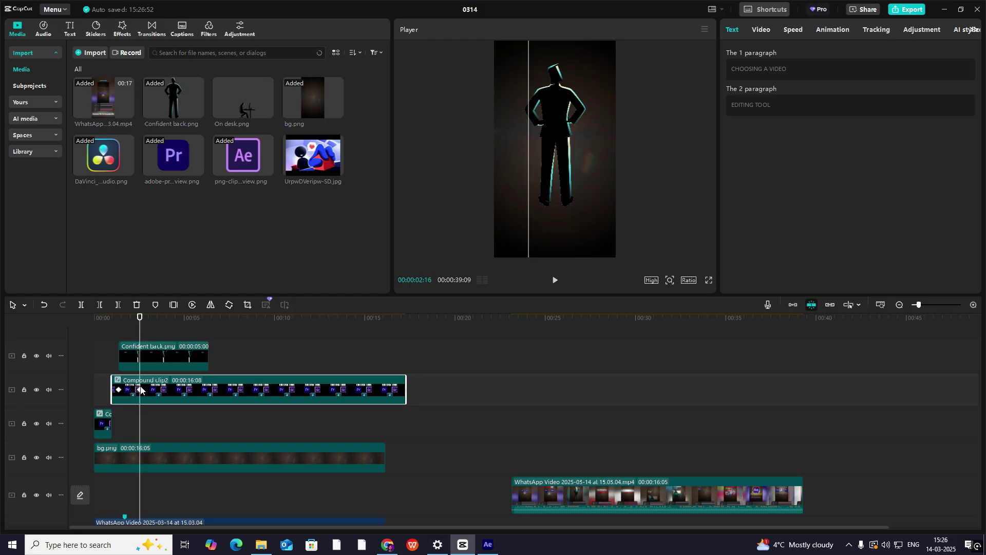
{"action": "left_click", "coordinate": [147, 359]}
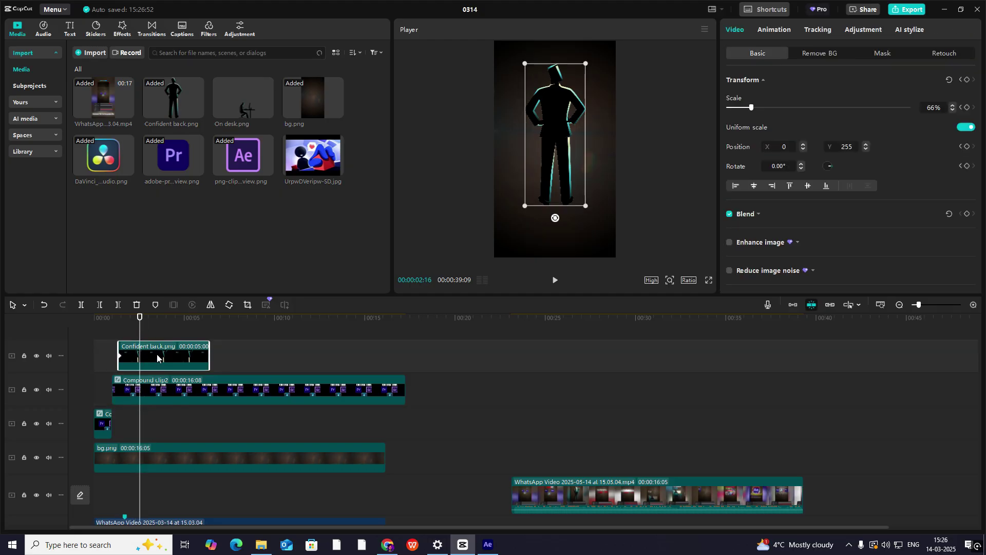
{"action": "left_click", "coordinate": [967, 80]}
{"action": "left_click_drag", "start_coordinate": [584, 204], "coordinate": [595, 229]}
{"action": "left_click_drag", "start_coordinate": [563, 159], "coordinate": [565, 217]}
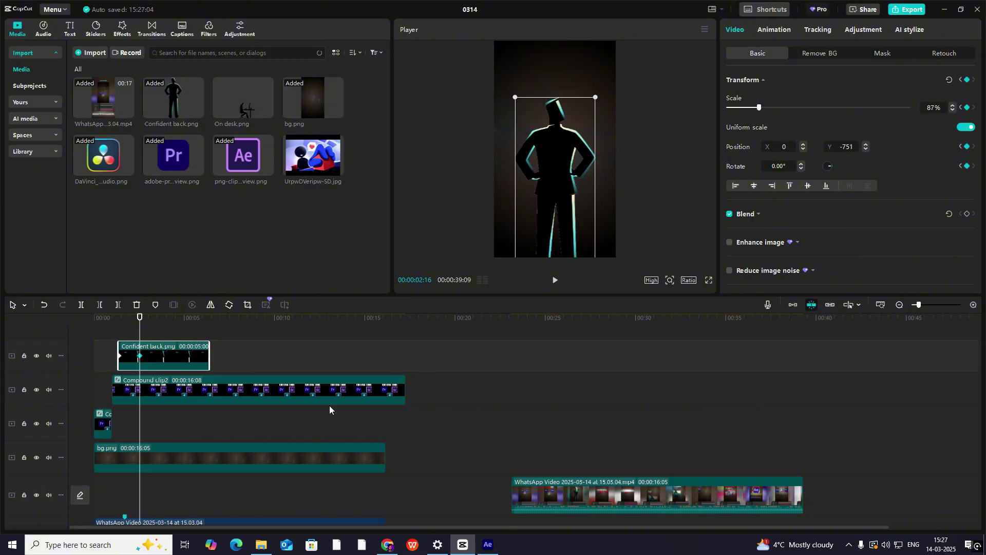
- Move the figure off the right side of the frame to position X 1969, Y -659 at 00:00:01:11
{"action": "left_click_drag", "start_coordinate": [141, 334], "coordinate": [118, 335]}
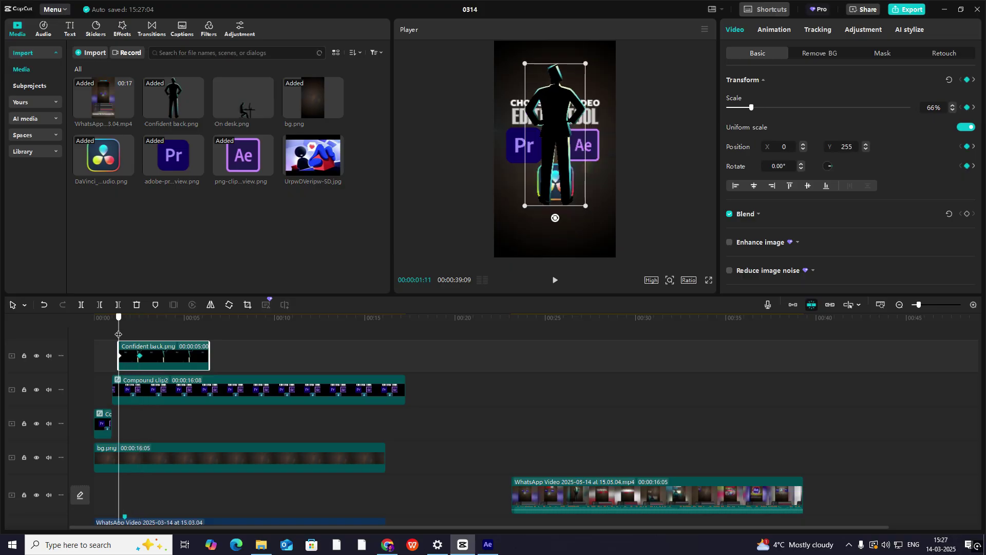
{"action": "left_click_drag", "start_coordinate": [553, 172], "coordinate": [666, 224]}
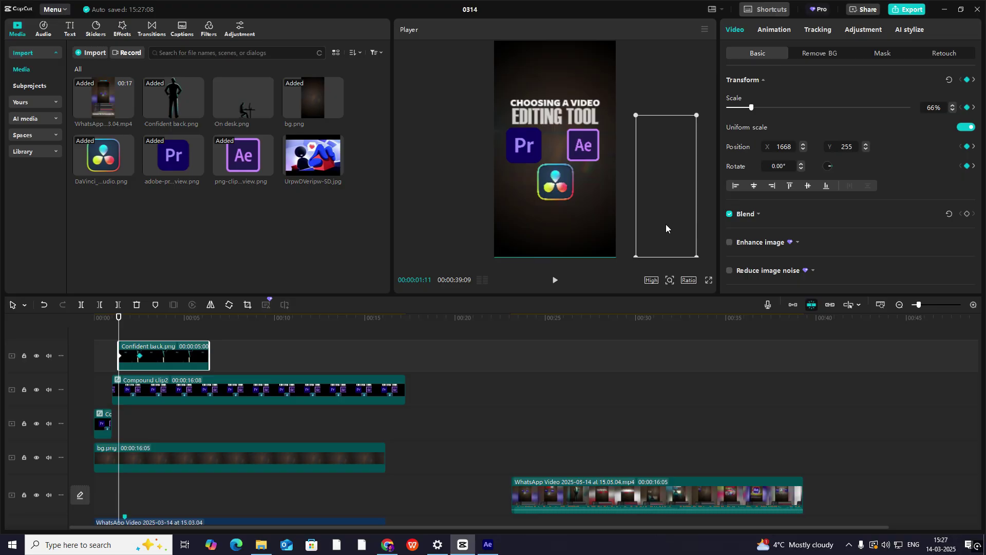
{"action": "mouse_move", "coordinate": [121, 334]}
{"action": "left_mouse_down"}
{"action": "mouse_move", "coordinate": [138, 337]}
{"action": "mouse_move", "coordinate": [118, 335]}
{"action": "left_mouse_up"}
- Apply the Cubic Out curve preset to the Confident back.png clip's scale animation
{"action": "double_click", "coordinate": [193, 363]}
{"action": "scroll", "coordinate": [336, 373], "scroll_direction": "up", "scroll_amount": 1}
{"action": "left_click", "coordinate": [973, 306]}
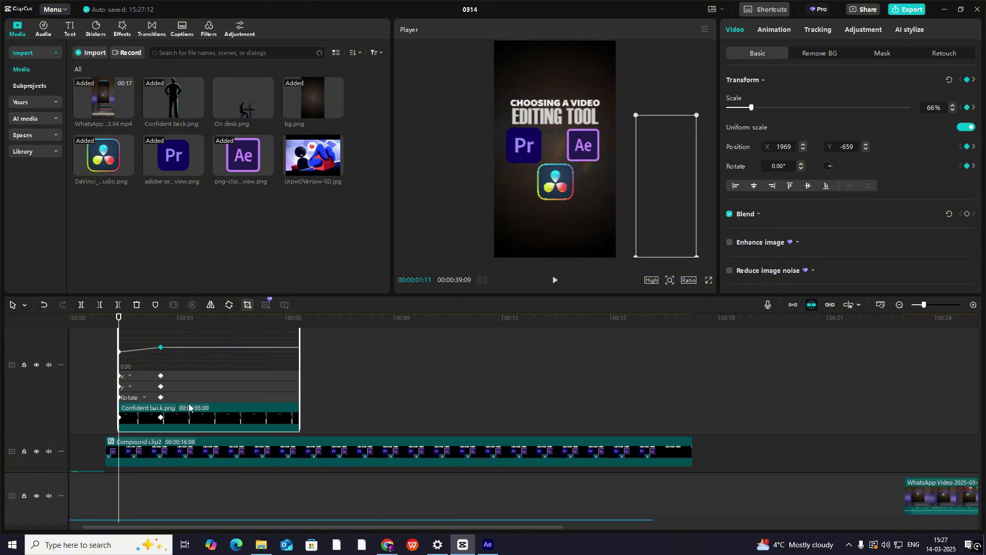
{"action": "scroll", "coordinate": [189, 407], "scroll_direction": "up", "scroll_amount": 1}
{"action": "left_click", "coordinate": [162, 397]}
{"action": "left_click", "coordinate": [237, 363]}
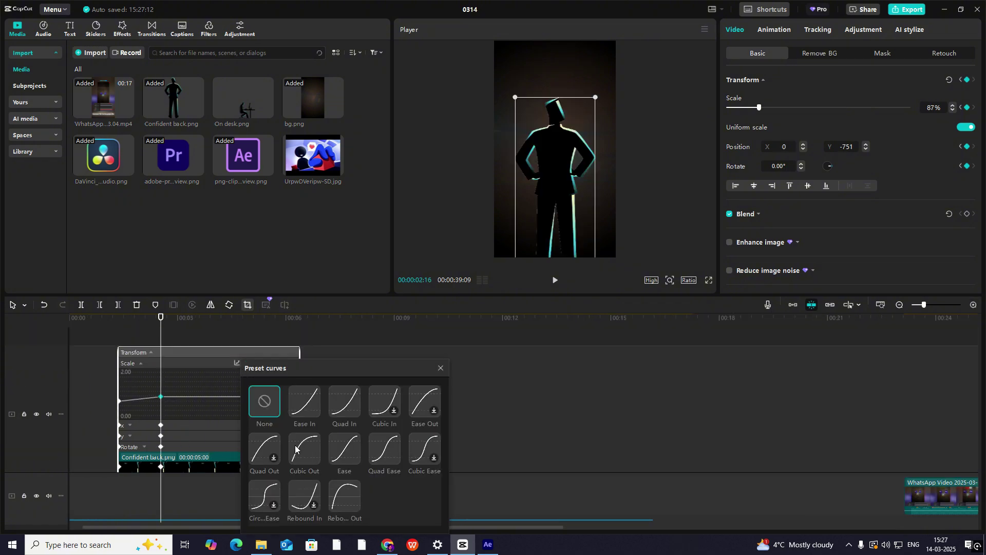
{"action": "left_click", "coordinate": [452, 368]}
{"action": "left_click", "coordinate": [439, 368]}
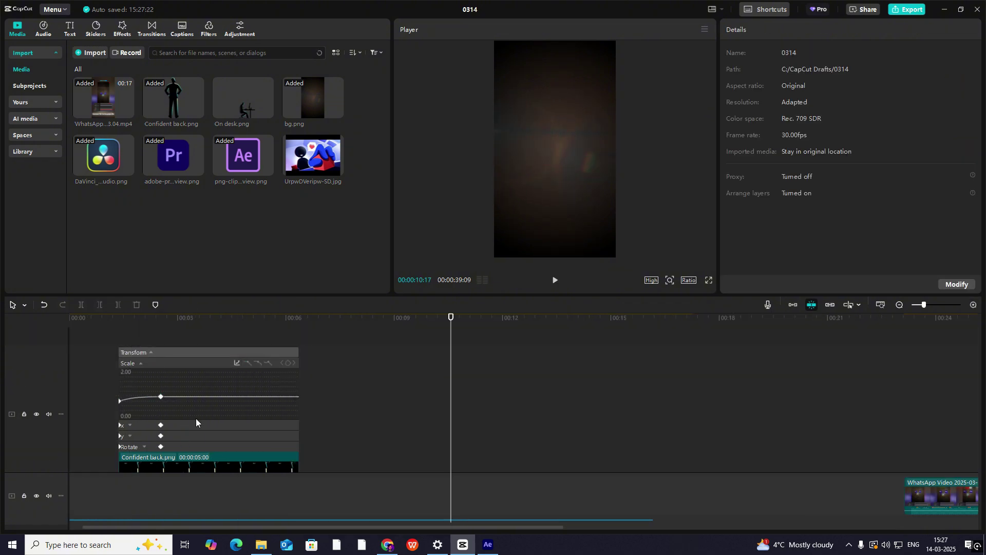
- Apply the Cubic Out curve preset to the Confident back.png clip's X-position animation
{"action": "left_click", "coordinate": [197, 422]}
{"action": "left_click", "coordinate": [237, 375]}
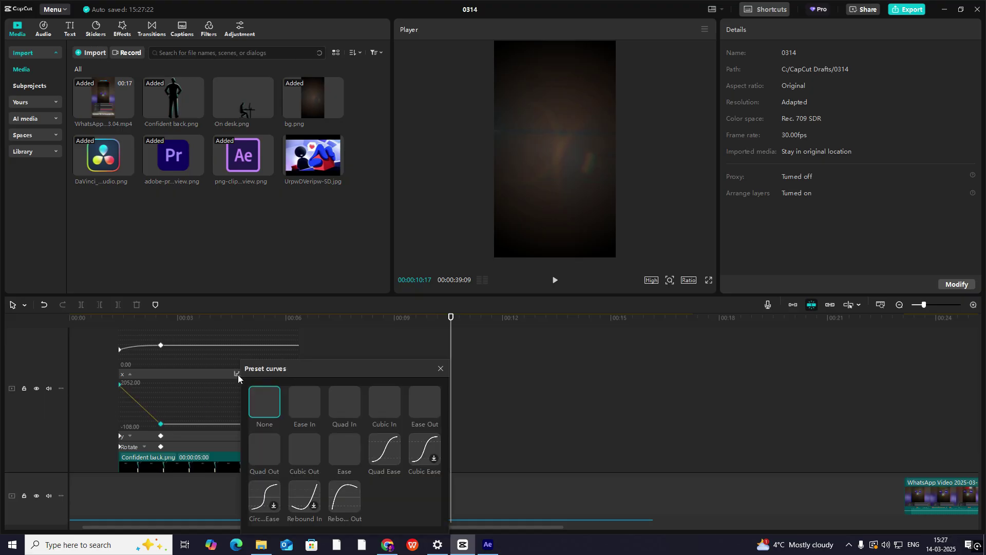
{"action": "left_click", "coordinate": [331, 456]}
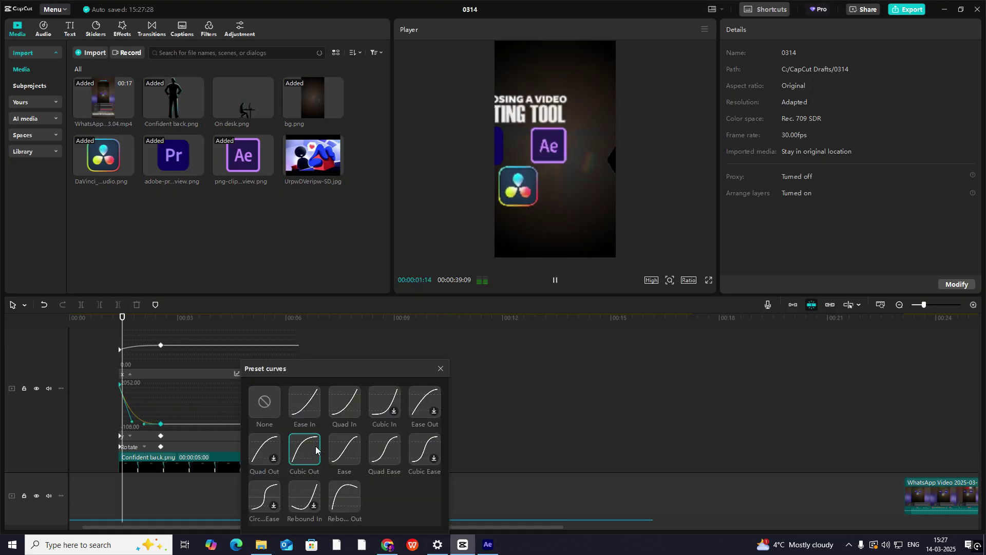
{"action": "left_click", "coordinate": [440, 369]}
- Apply the Cubic Out curve preset to the Confident back.png clip's Y-position animation
{"action": "left_click", "coordinate": [177, 439]}
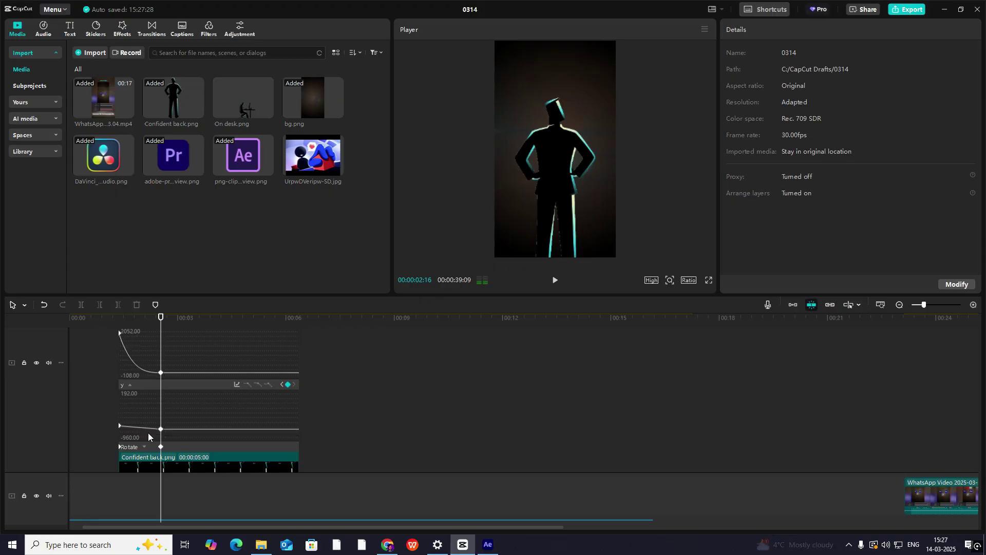
{"action": "left_click", "coordinate": [237, 384]}
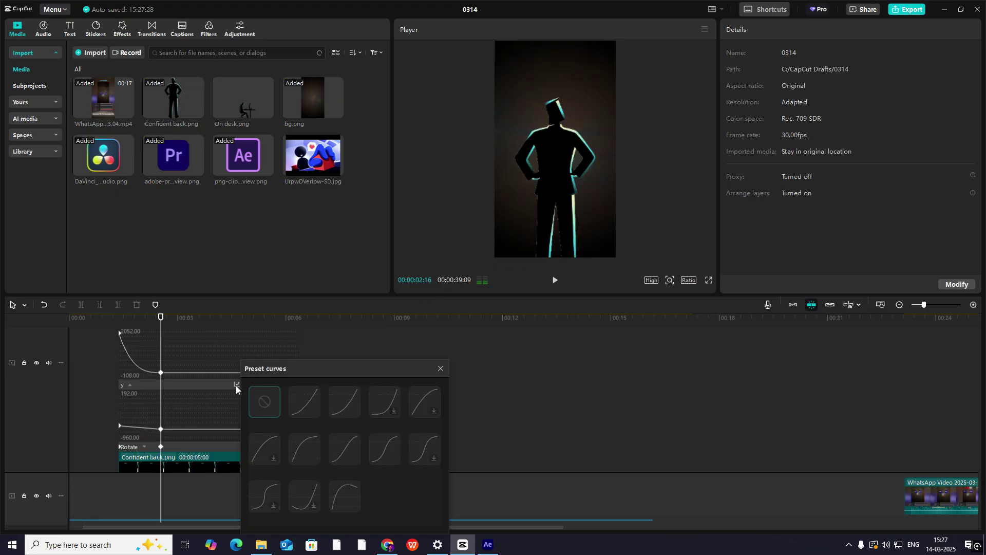
{"action": "left_click", "coordinate": [440, 368]}
{"action": "left_click", "coordinate": [153, 428]}
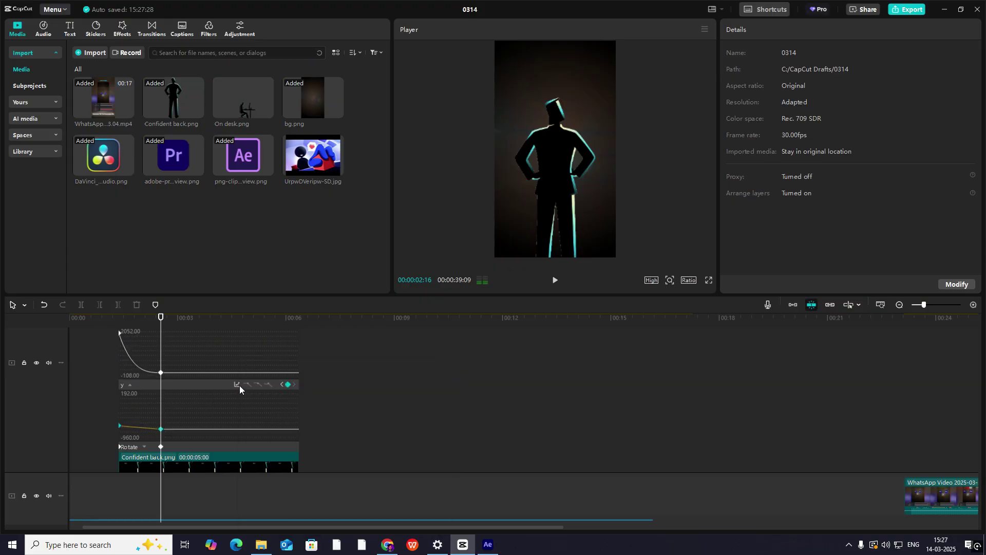
{"action": "left_click", "coordinate": [237, 384]}
{"action": "left_click", "coordinate": [307, 445]}
{"action": "left_click", "coordinate": [438, 368]}
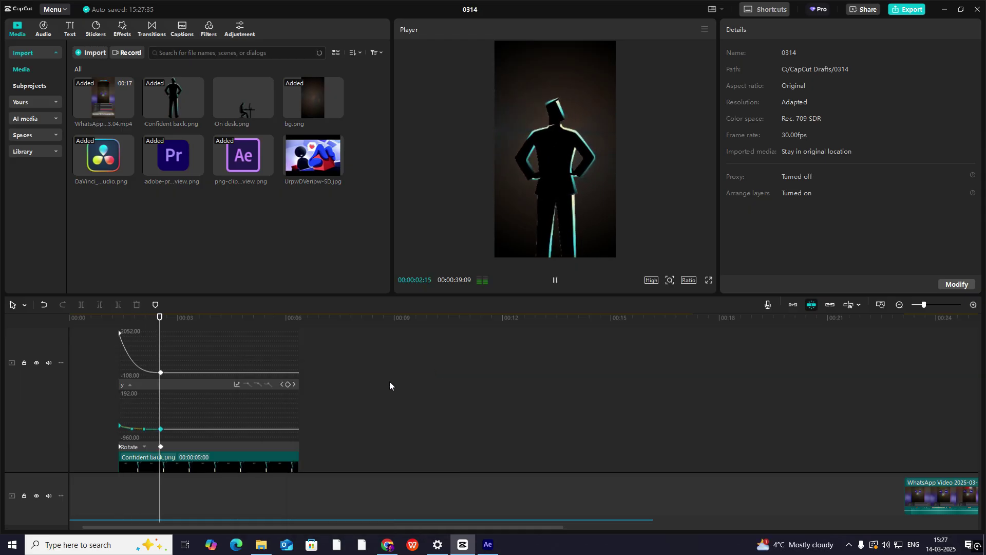
- Apply the Cubic Out curve preset to the Confident back.png clip's rotation and play back the scene from the start
{"action": "left_click", "coordinate": [172, 446]}
{"action": "left_click", "coordinate": [147, 427]}
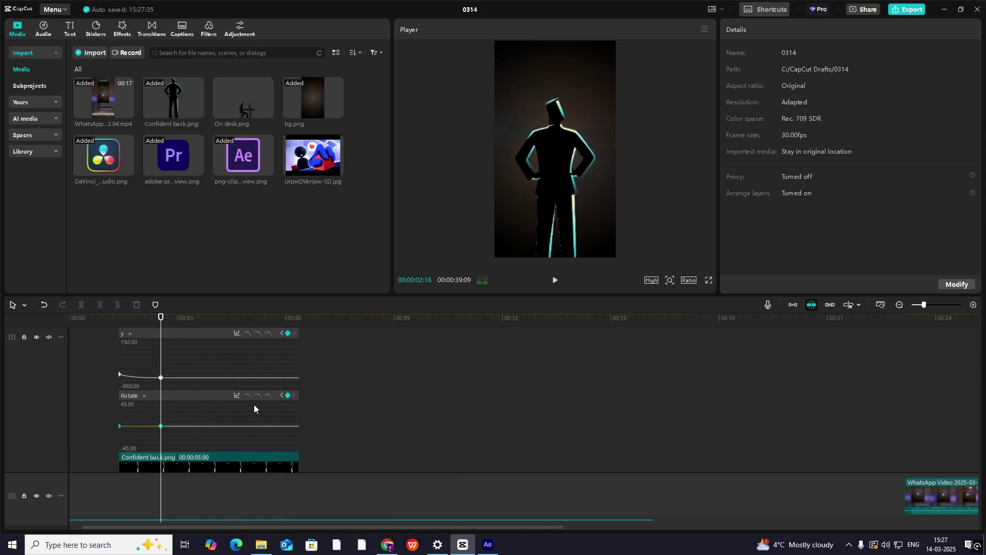
{"action": "left_click", "coordinate": [237, 396]}
{"action": "left_click", "coordinate": [314, 445]}
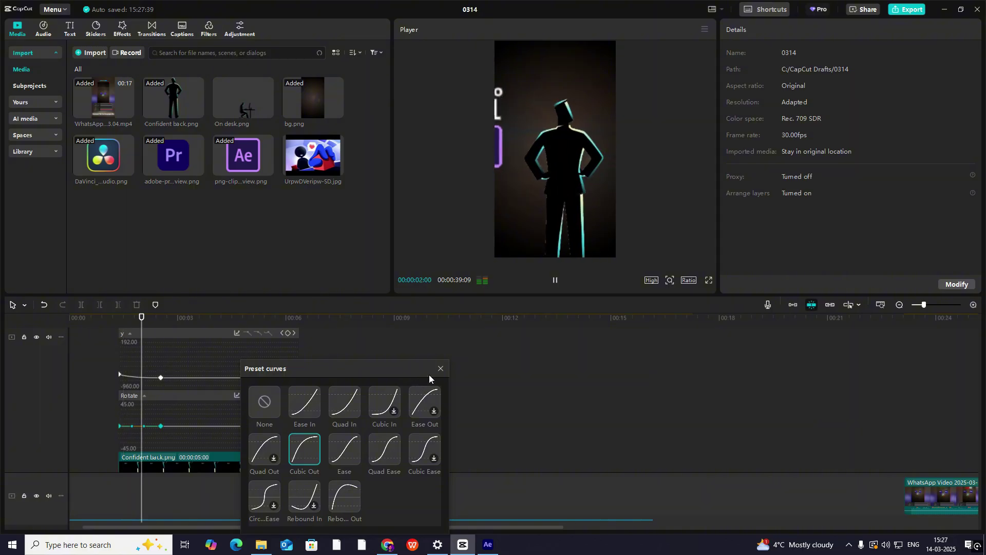
{"action": "left_click", "coordinate": [440, 370]}
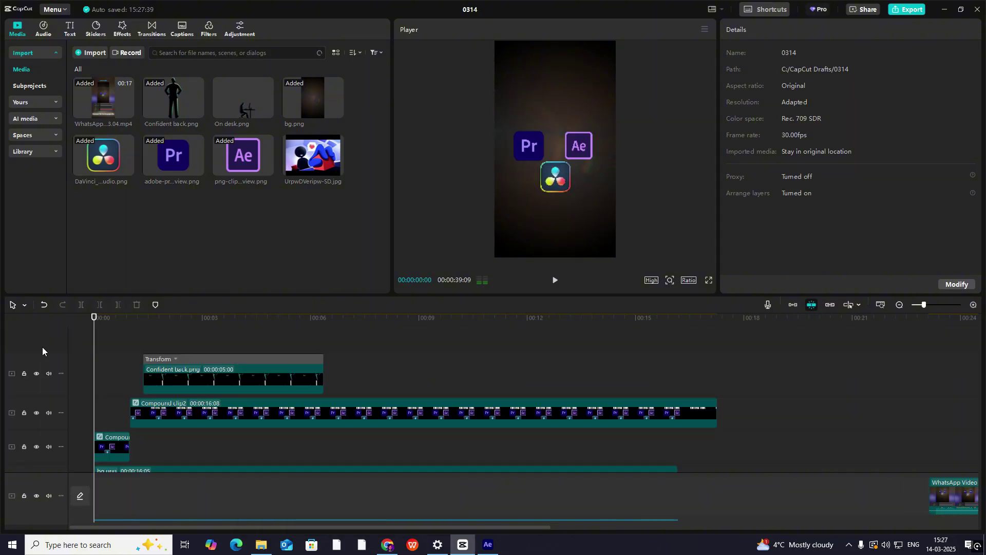
{"action": "key", "text": "space"}
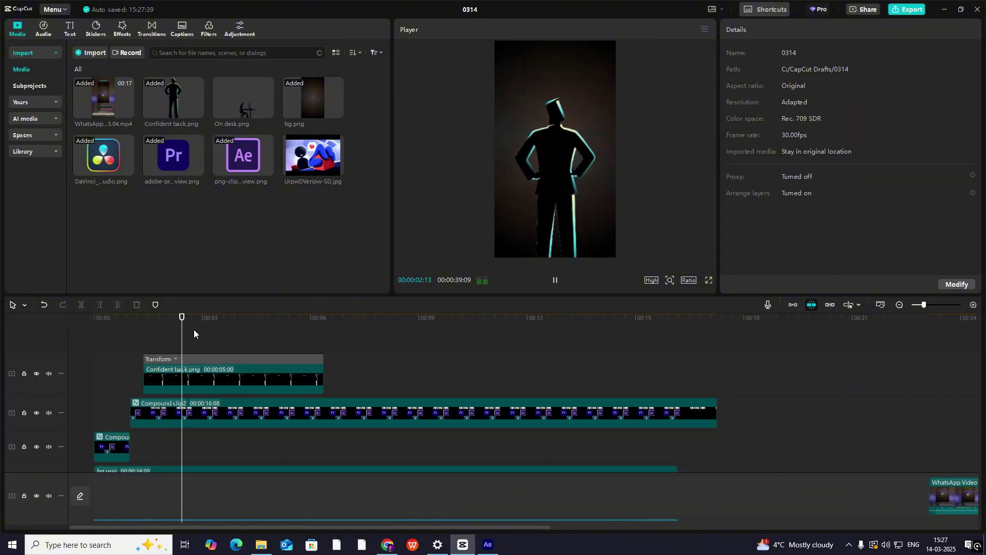
{"action": "key", "text": "space"}
- Add a text clip reading "DOESN'T HAVE TO" in Freight Sans Black above the figure's head, spanning the Confident back.png clip
{"action": "left_click", "coordinate": [70, 29]}
{"action": "left_click_drag", "start_coordinate": [95, 68], "coordinate": [144, 346]}
{"action": "left_click_drag", "start_coordinate": [252, 359], "coordinate": [324, 359]}
{"action": "left_click_drag", "start_coordinate": [555, 149], "coordinate": [555, 79]}
{"action": "left_click_drag", "start_coordinate": [803, 90], "coordinate": [625, 64]}
{"action": "type", "text": "DOESN'T HAVE TO"}
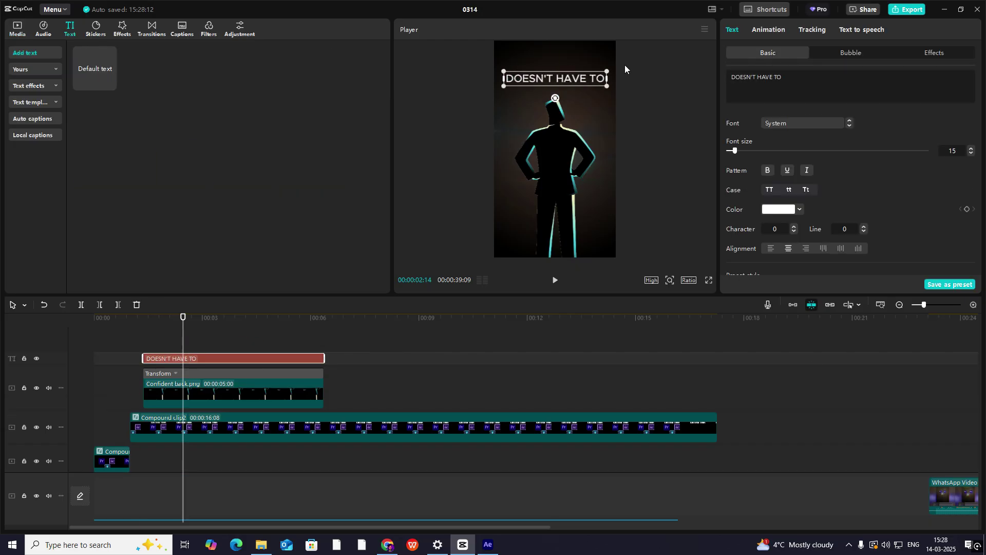
{"action": "left_click", "coordinate": [803, 124]}
{"action": "left_click", "coordinate": [803, 205]}
- Duplicate the "DOESN'T HAVE TO" text clip onto the track above and change the copy's text to "BE OVERWHELMING"
{"action": "left_click_drag", "start_coordinate": [248, 360], "coordinate": [249, 343]}
{"action": "left_click_drag", "start_coordinate": [804, 83], "coordinate": [478, 61]}
{"action": "type", "text": "BE OVERWHELMING"}
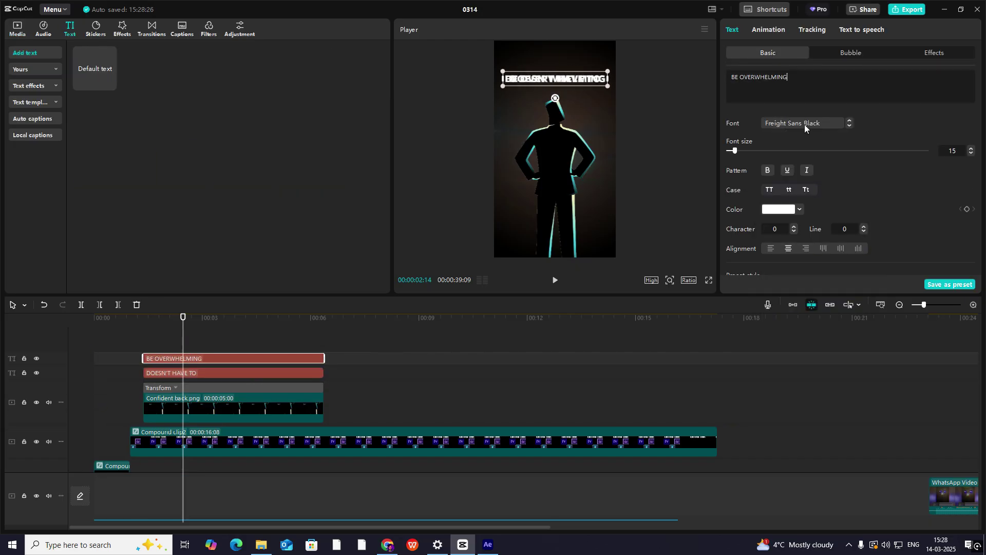
- Give "BE OVERWHELMING" a condensed bold font, shrink it slightly and place it directly below "DOESN'T HAVE TO"
{"action": "left_click", "coordinate": [805, 125]}
{"action": "left_click", "coordinate": [804, 205]}
{"action": "left_click_drag", "start_coordinate": [608, 87], "coordinate": [595, 85]}
{"action": "left_click_drag", "start_coordinate": [556, 79], "coordinate": [556, 91]}
{"action": "left_click", "coordinate": [569, 133]}
- Combine the two new text clips into a compound clip and add a transform keyframe to it at 00:00:01:11
{"action": "left_click", "coordinate": [137, 358]}
{"action": "left_click_drag", "start_coordinate": [138, 358], "coordinate": [224, 375]}
{"action": "key", "text": "alt+g"}
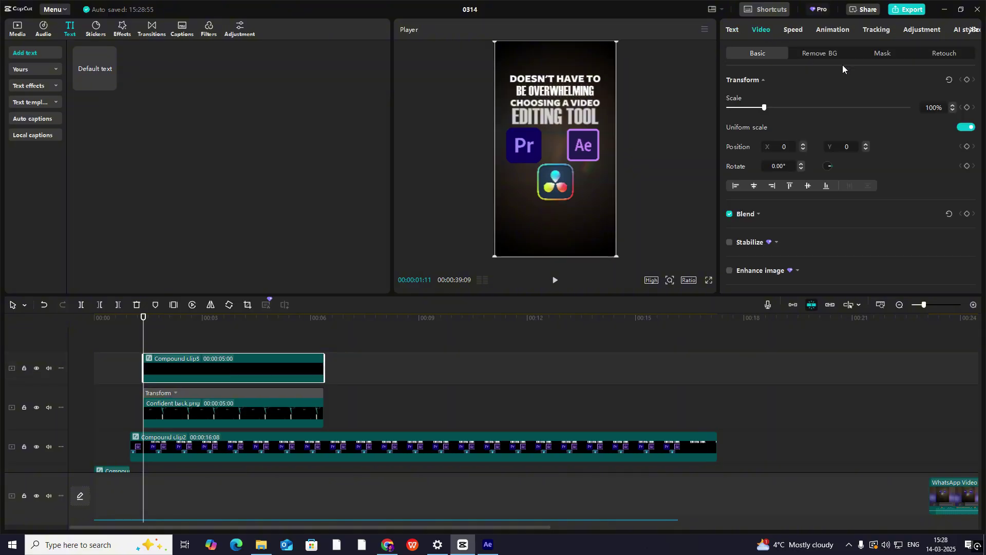
{"action": "left_click", "coordinate": [968, 81]}
- Add a transform keyframe to the title compound clip at 00:00:02:16 and move its 00:00:01:11 position off-frame to about X 1973, Y -896
{"action": "left_click", "coordinate": [177, 406]}
{"action": "left_click_drag", "start_coordinate": [143, 346], "coordinate": [191, 418]}
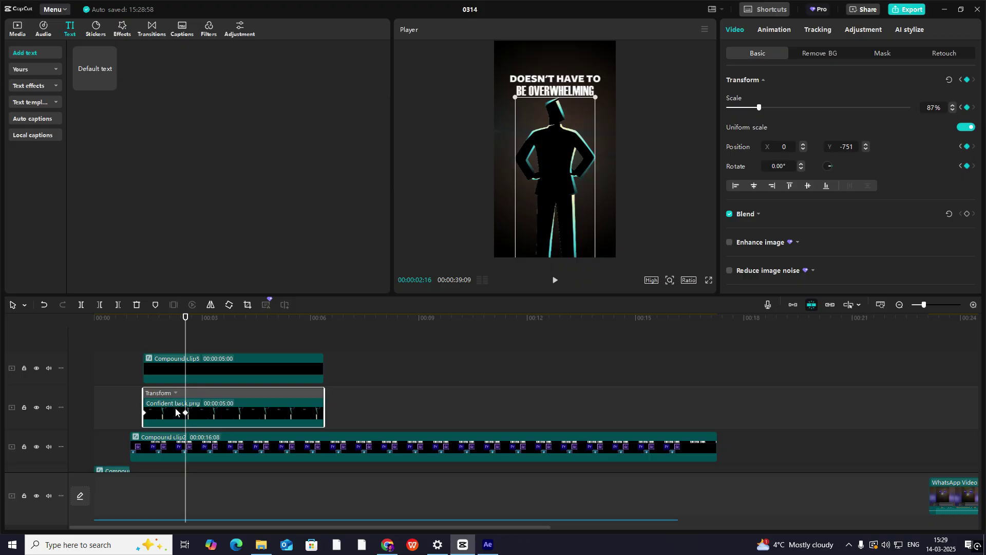
{"action": "left_click", "coordinate": [169, 381]}
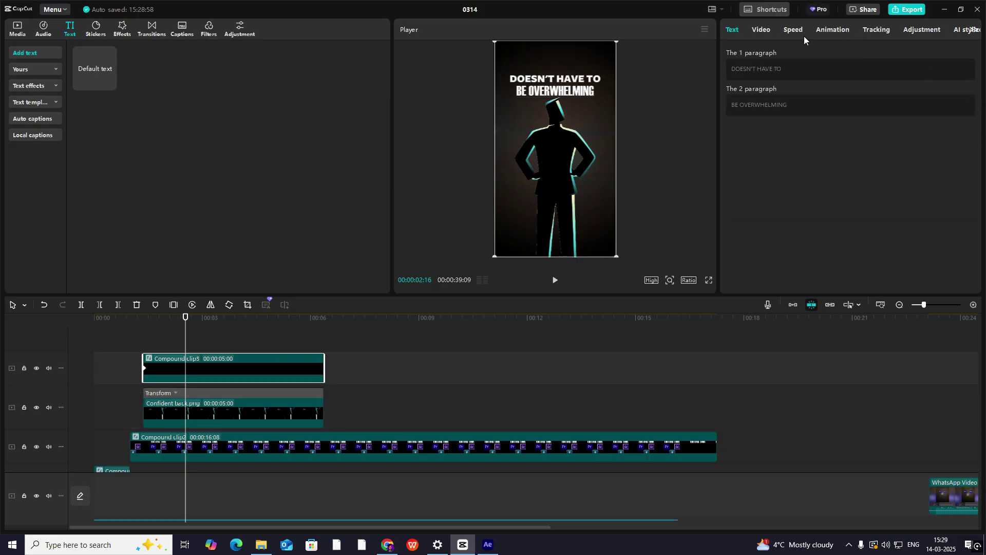
{"action": "left_click", "coordinate": [968, 80]}
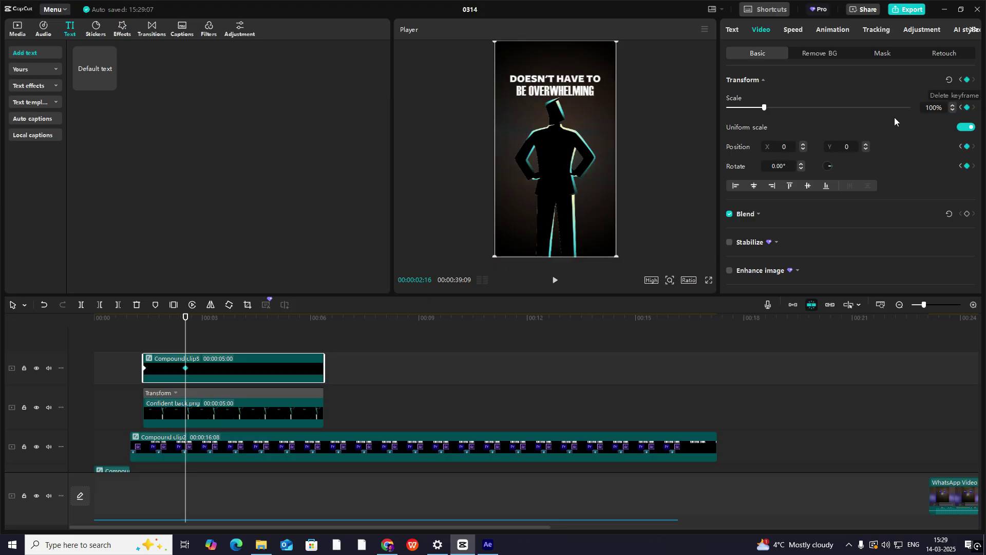
{"action": "left_click", "coordinate": [143, 318]}
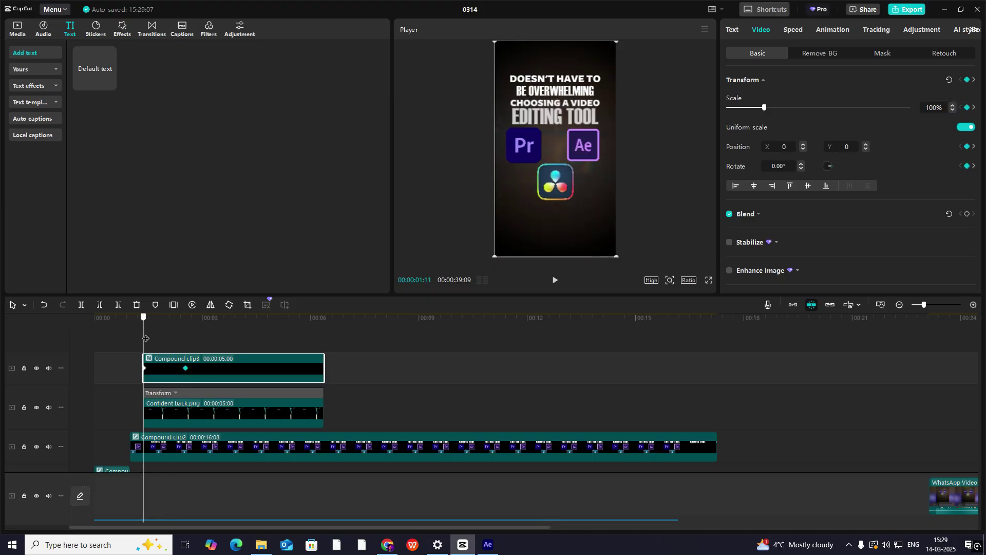
{"action": "left_click_drag", "start_coordinate": [554, 95], "coordinate": [664, 140]}
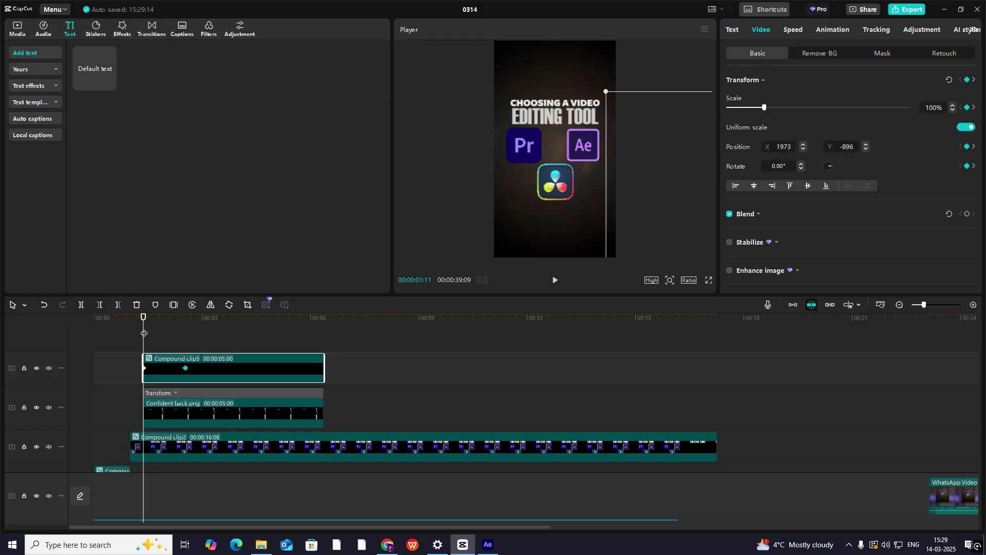
{"action": "left_click_drag", "start_coordinate": [144, 334], "coordinate": [186, 349]}
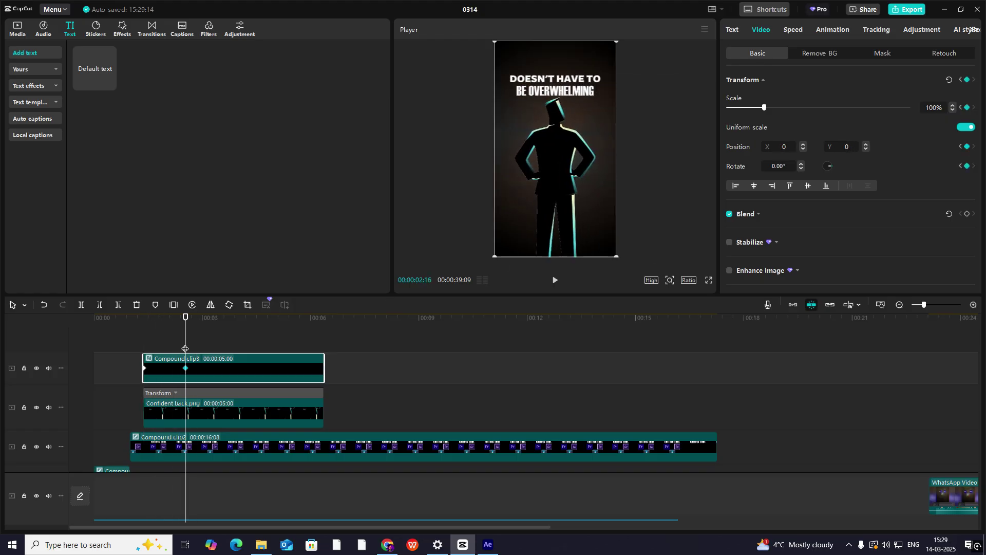
- Apply the Cubic Out preset curve to the title compound clip's X position between its two keyframes
{"action": "left_click", "coordinate": [208, 382]}
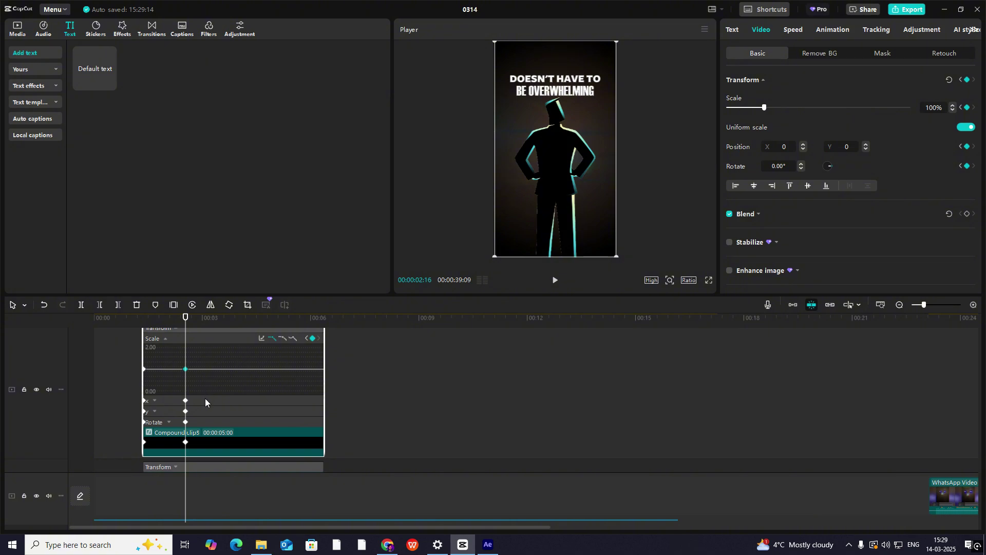
{"action": "left_click", "coordinate": [257, 348]}
{"action": "left_click", "coordinate": [196, 400]}
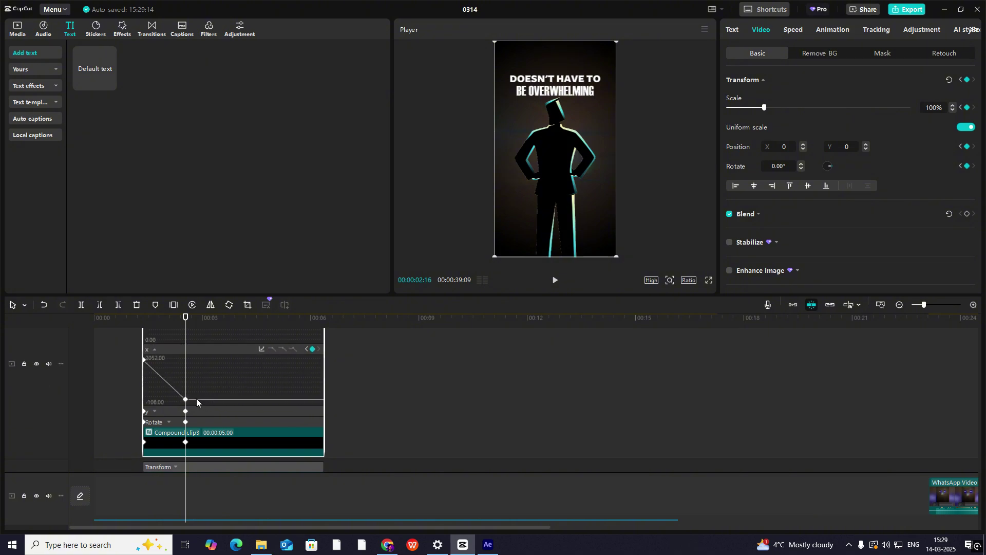
{"action": "left_click", "coordinate": [261, 350]}
{"action": "left_click", "coordinate": [329, 434]}
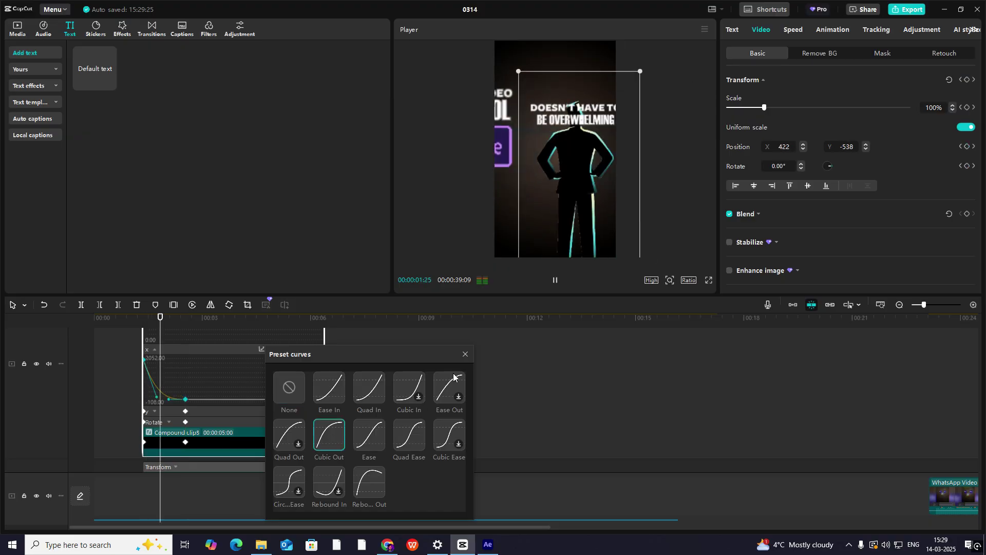
{"action": "left_click", "coordinate": [465, 354]}
- Apply the Cubic Out preset curve to the title compound clip's Y position and close its keyframe graph
{"action": "left_click", "coordinate": [195, 411]}
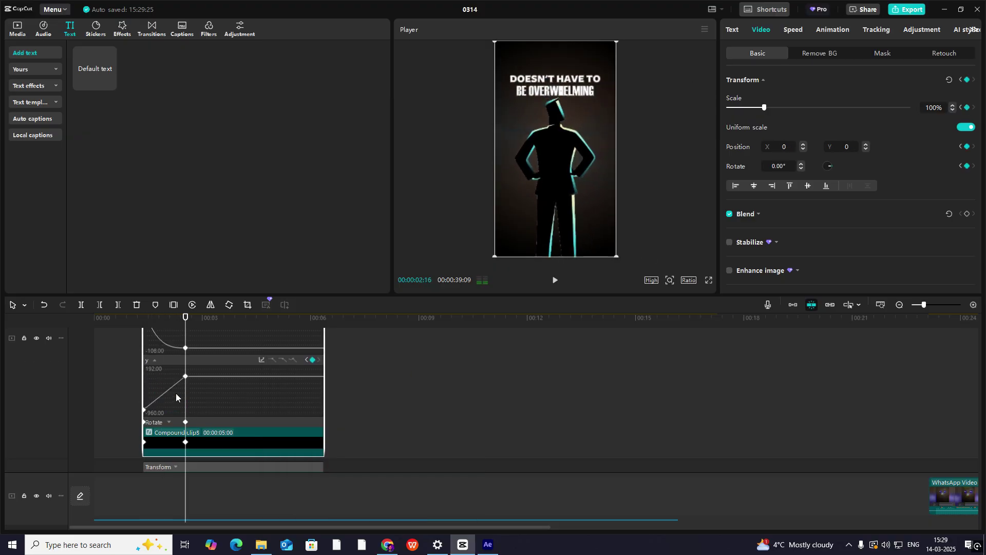
{"action": "left_click", "coordinate": [262, 360]}
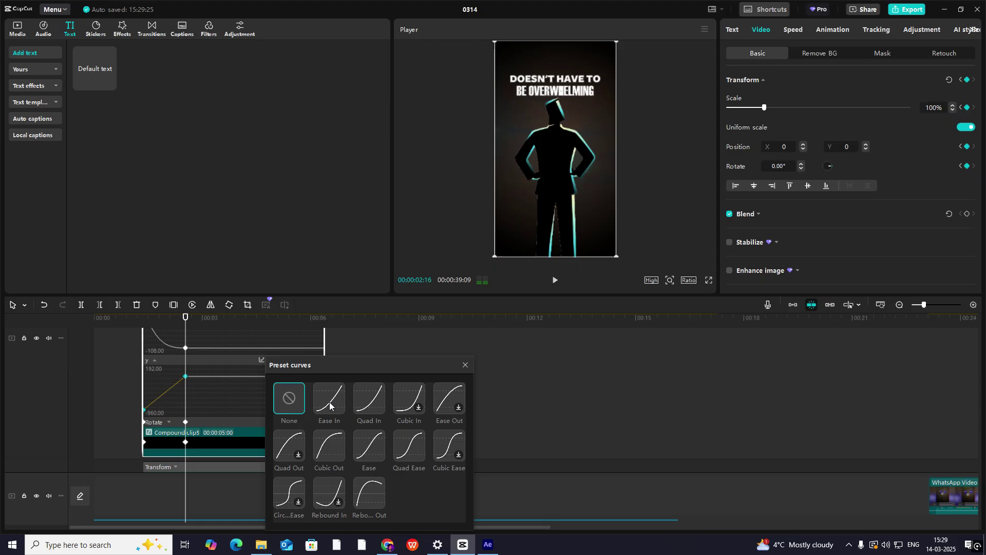
{"action": "left_click", "coordinate": [327, 452]}
{"action": "left_click", "coordinate": [465, 364]}
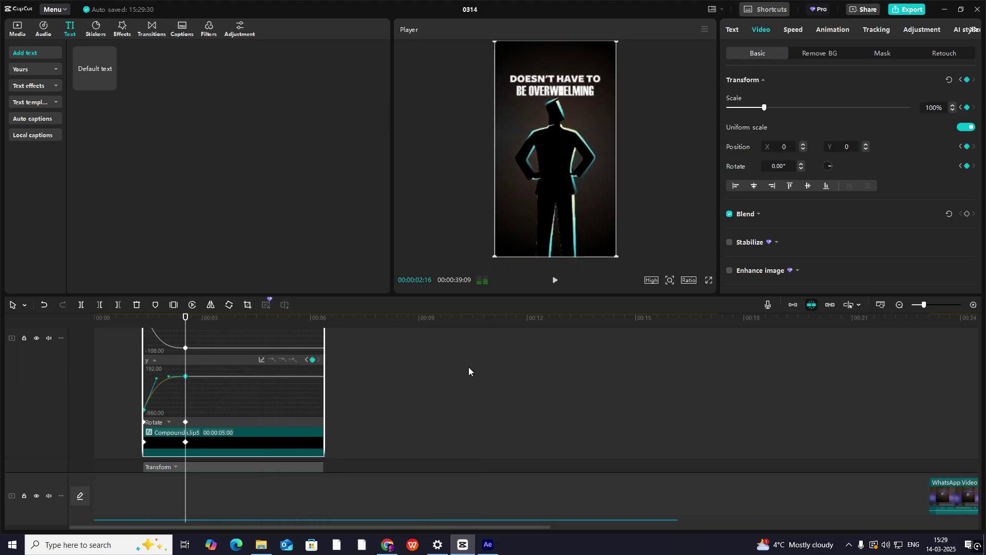
{"action": "left_click", "coordinate": [202, 421]}
{"action": "key", "text": "alt+k"}
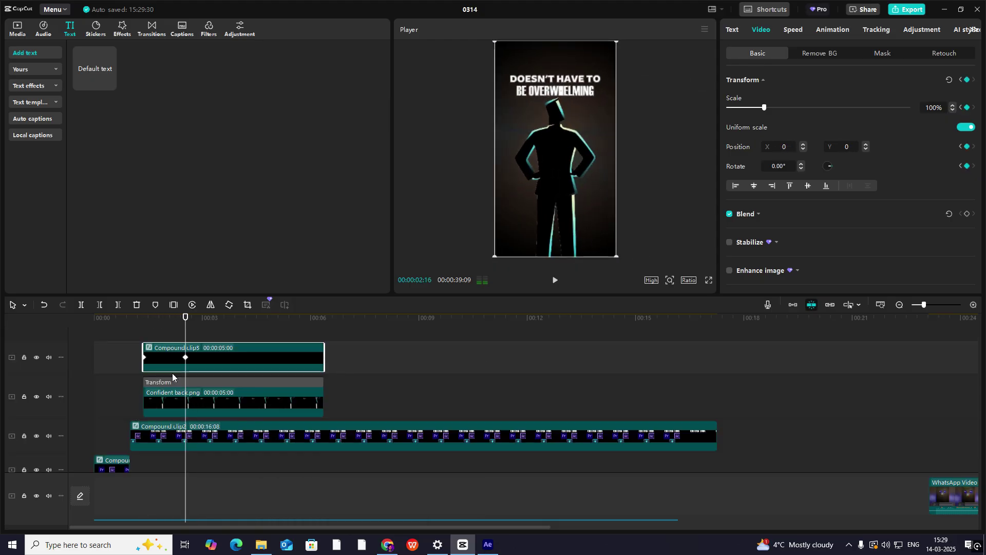
- Play back the title entrance, including from the start of the timeline, to check the motion
{"action": "left_click", "coordinate": [129, 333]}
{"action": "key", "text": "space"}
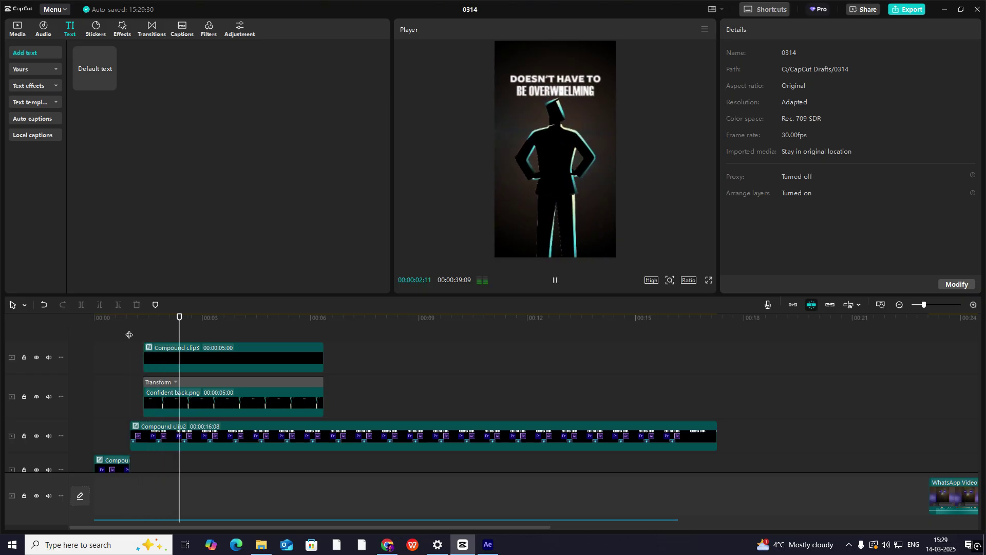
{"action": "key", "text": "space"}
{"action": "left_click_drag", "start_coordinate": [140, 332], "coordinate": [11, 356]}
{"action": "key", "text": "space"}
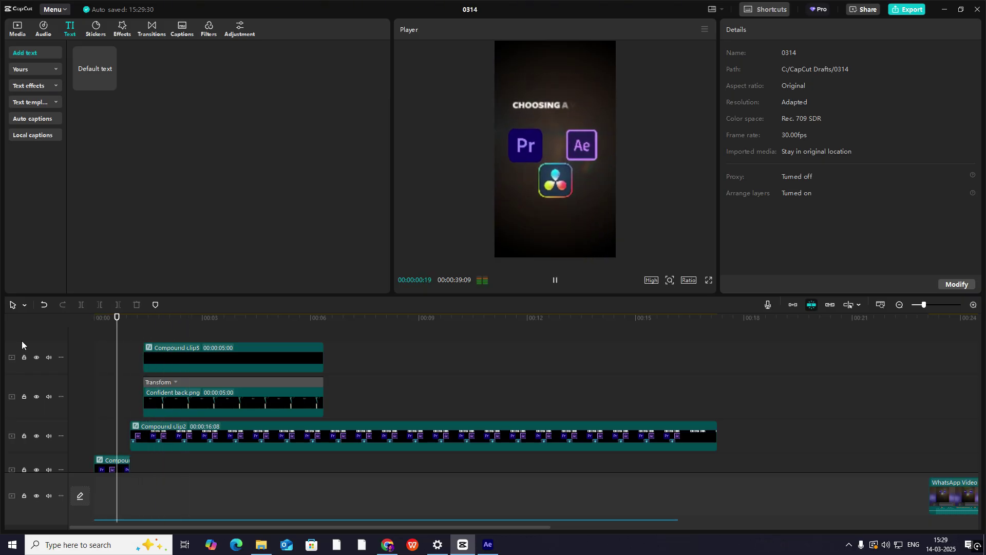
{"action": "key", "text": "space"}
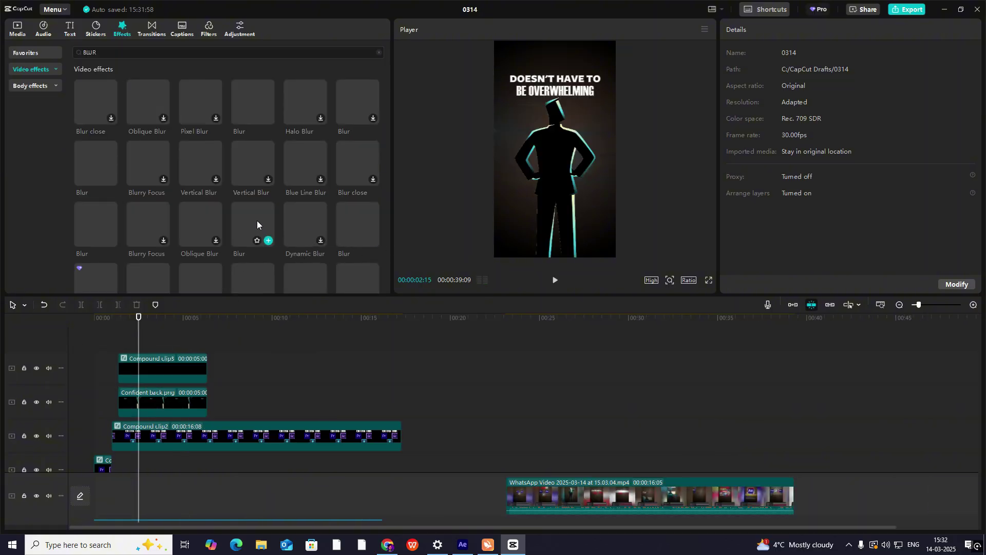
- Add a Blur effect above the title clip at 00:00:01:11, keyframing its blur at 50 there and at 0 at 00:00:02:16
{"action": "left_click_drag", "start_coordinate": [257, 221], "coordinate": [117, 345]}
{"action": "scroll", "coordinate": [139, 360], "scroll_direction": "down", "scroll_amount": 2}
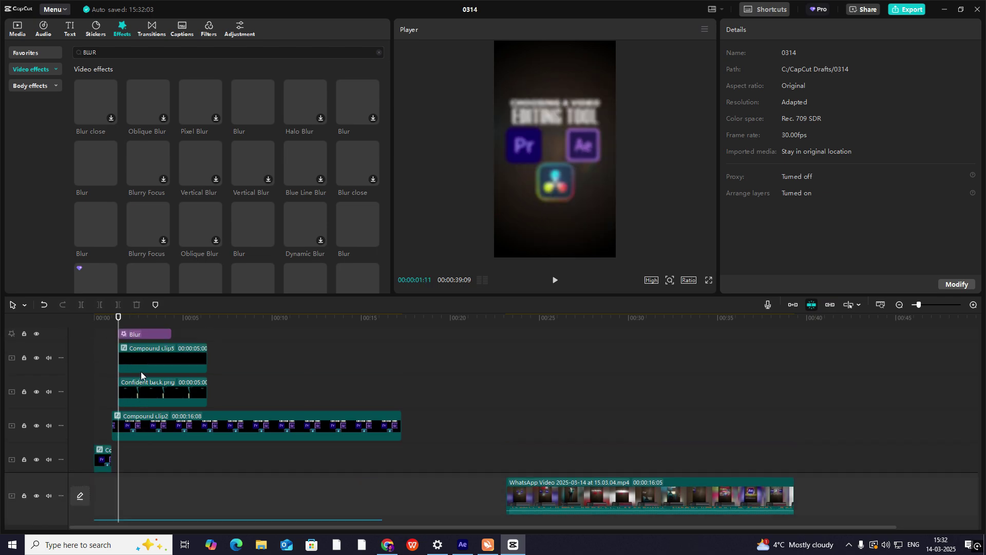
{"action": "left_click", "coordinate": [112, 395]}
{"action": "left_click_drag", "start_coordinate": [112, 395], "coordinate": [118, 390]}
{"action": "left_click", "coordinate": [137, 345]}
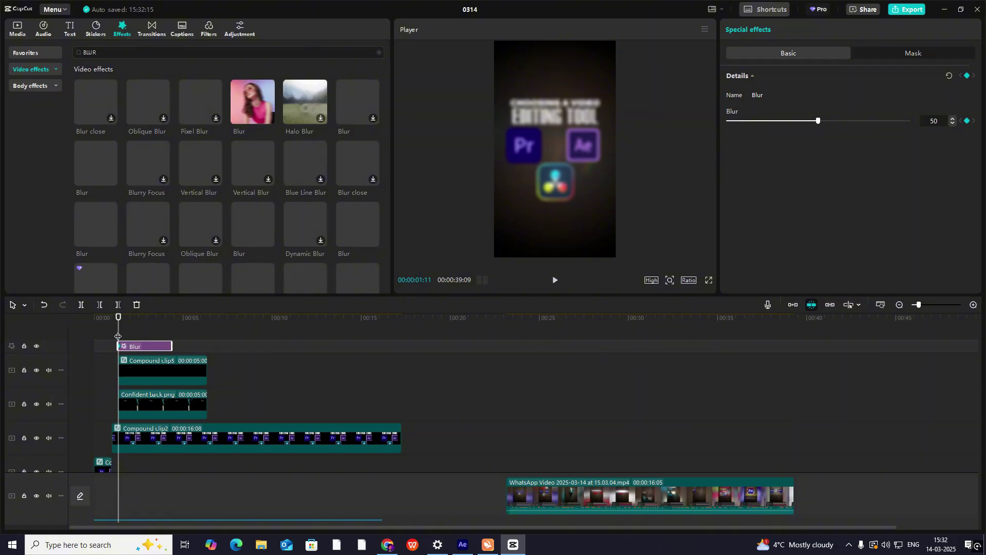
{"action": "left_click_drag", "start_coordinate": [117, 337], "coordinate": [138, 338]}
{"action": "left_click_drag", "start_coordinate": [819, 121], "coordinate": [573, 131]}
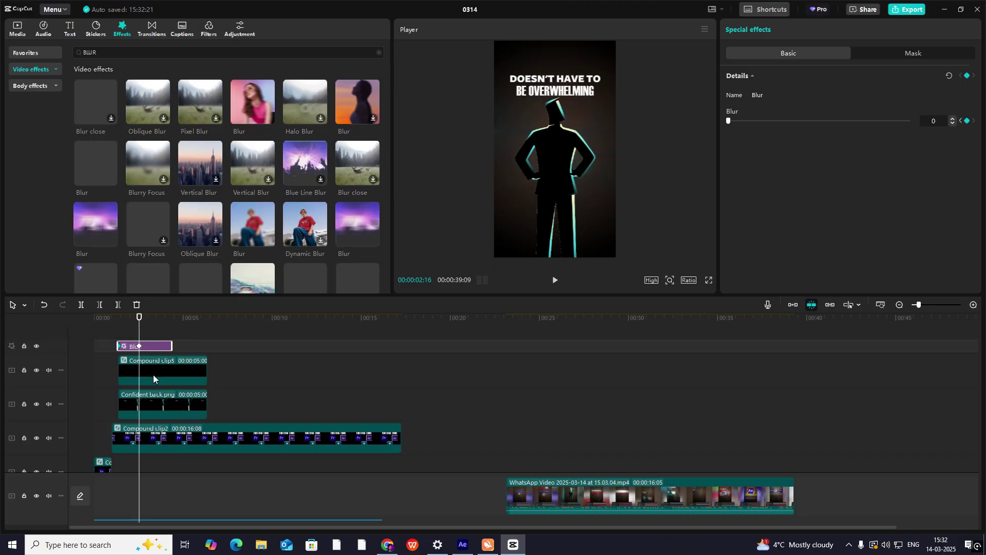
- Apply the Cubic Out preset curve to the Blur effect's keyframed blur value and return to the timeline start
{"action": "double_click", "coordinate": [161, 347]}
{"action": "left_click", "coordinate": [974, 306]}
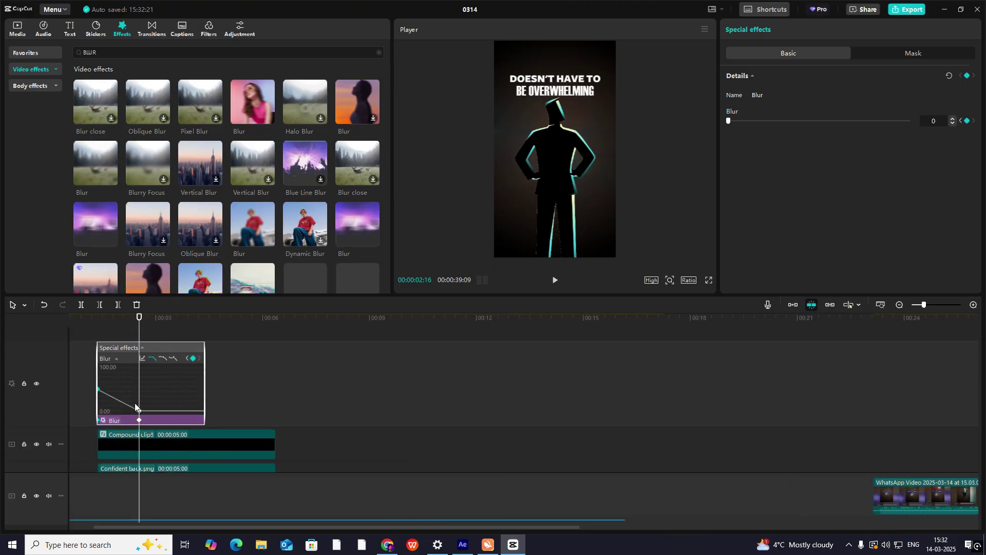
{"action": "left_click", "coordinate": [140, 412]}
{"action": "left_click", "coordinate": [143, 359]}
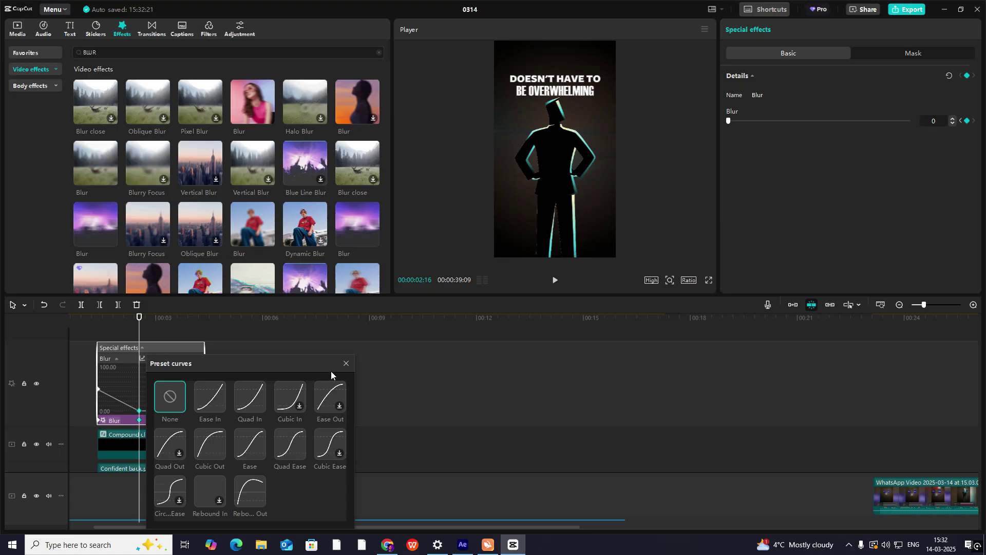
{"action": "left_click", "coordinate": [346, 364]}
{"action": "left_click", "coordinate": [123, 402]}
{"action": "left_click", "coordinate": [143, 358]}
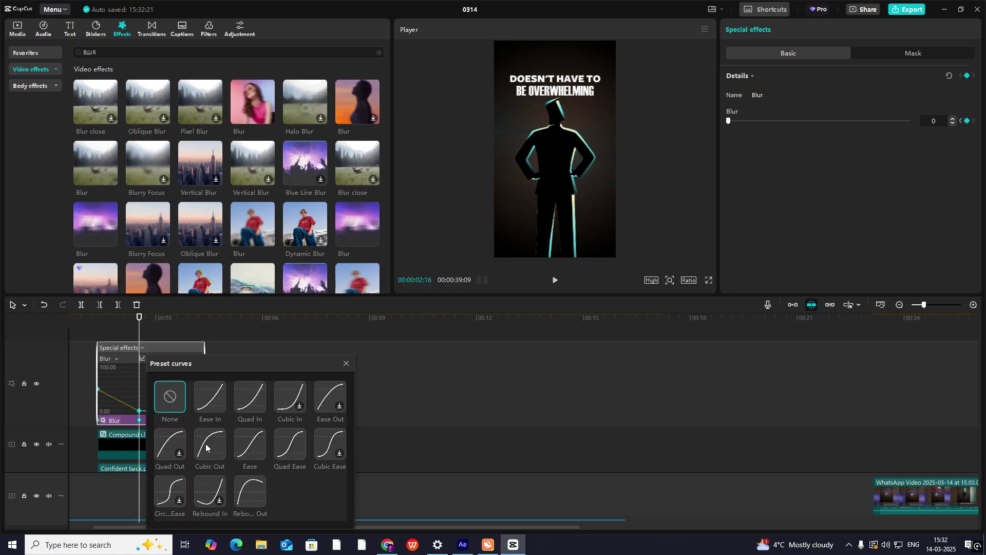
{"action": "left_click", "coordinate": [207, 446]}
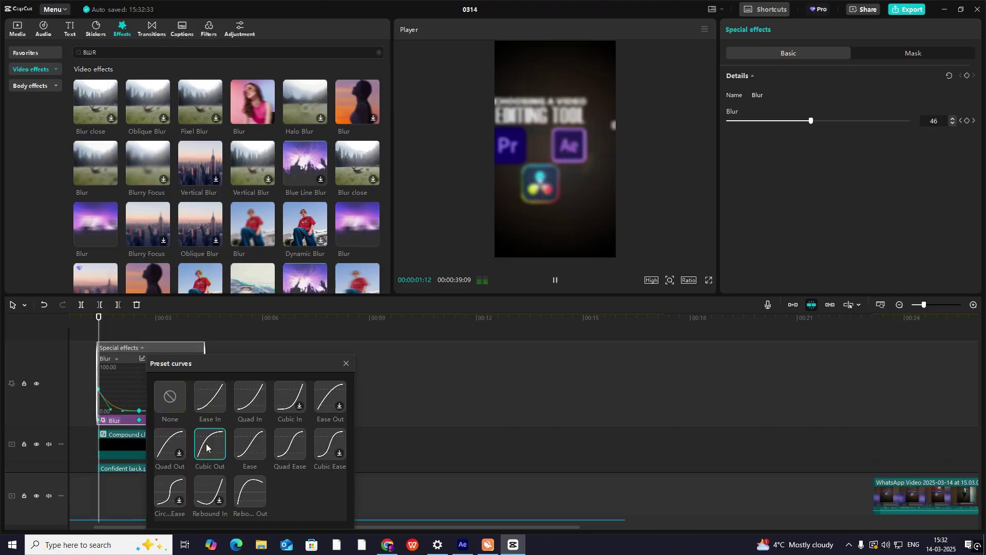
{"action": "left_click", "coordinate": [346, 366]}
{"action": "double_click", "coordinate": [123, 355]}
{"action": "left_click_drag", "start_coordinate": [81, 335], "coordinate": [23, 391]}
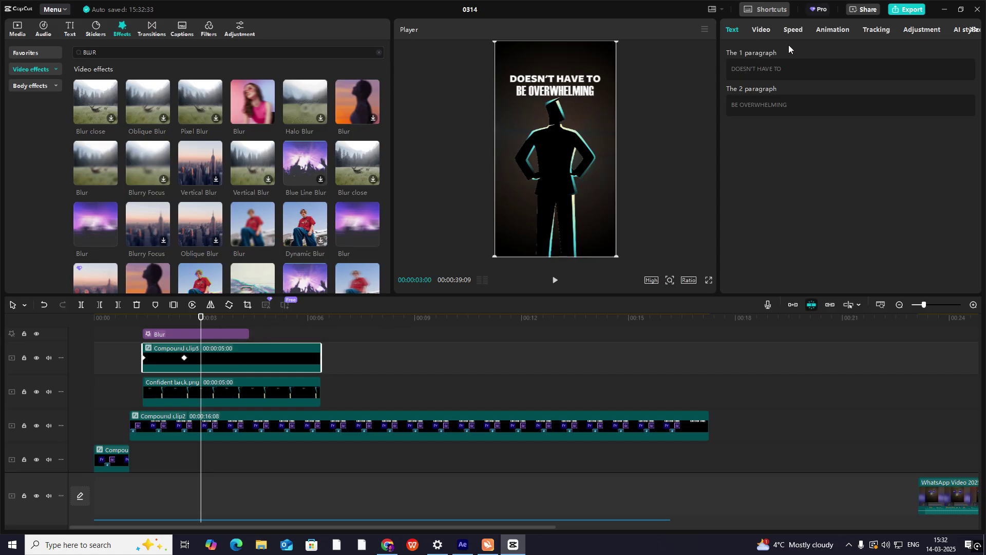
- Give the title compound clip a Fade In animation with a 1.1 s duration and preview it
{"action": "left_click", "coordinate": [763, 30]}
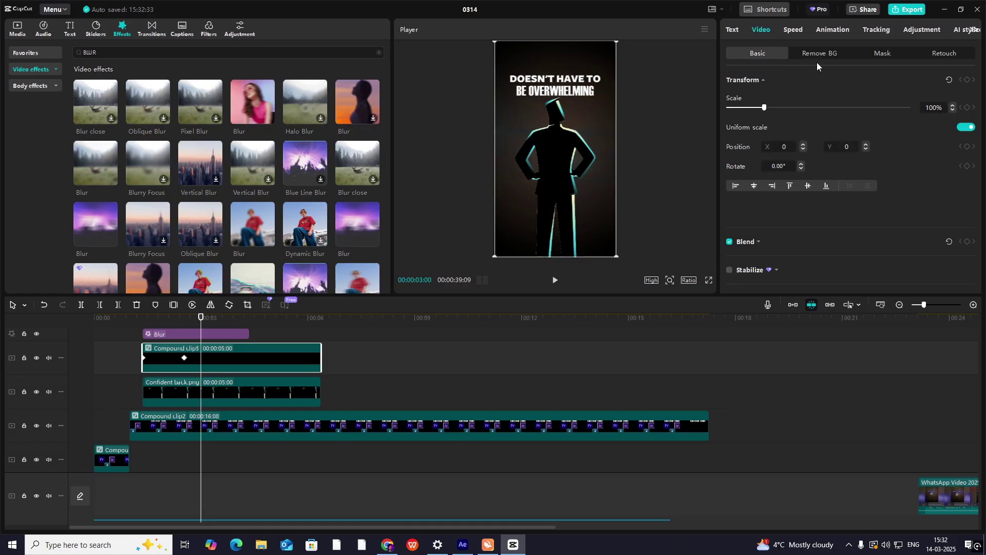
{"action": "left_click", "coordinate": [834, 30]}
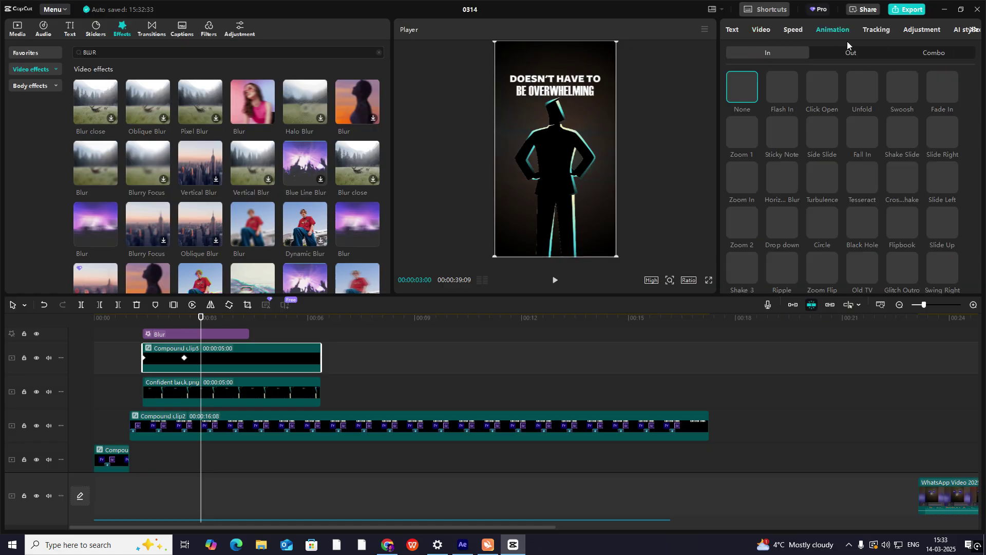
{"action": "left_click", "coordinate": [945, 94]}
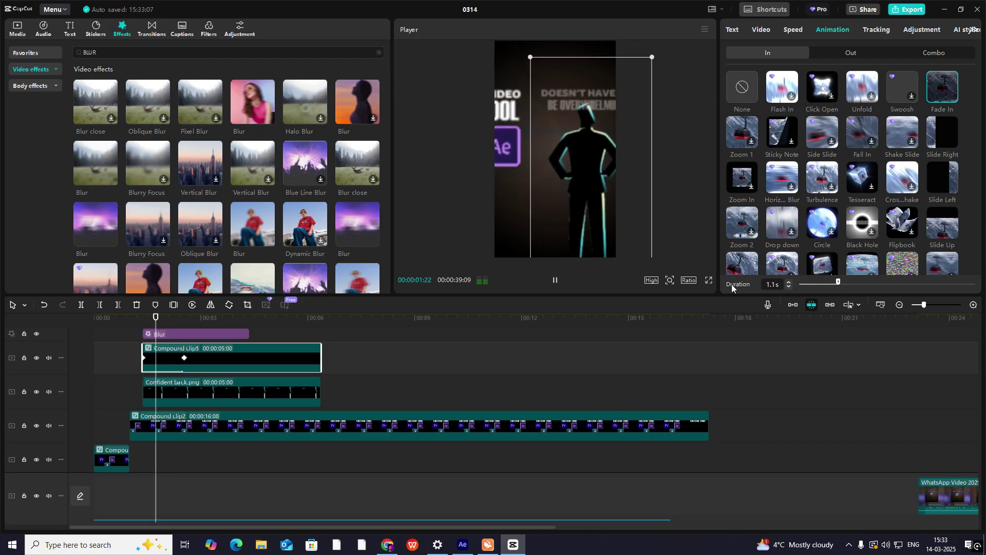
{"action": "left_click", "coordinate": [130, 352]}
{"action": "key", "text": "space"}
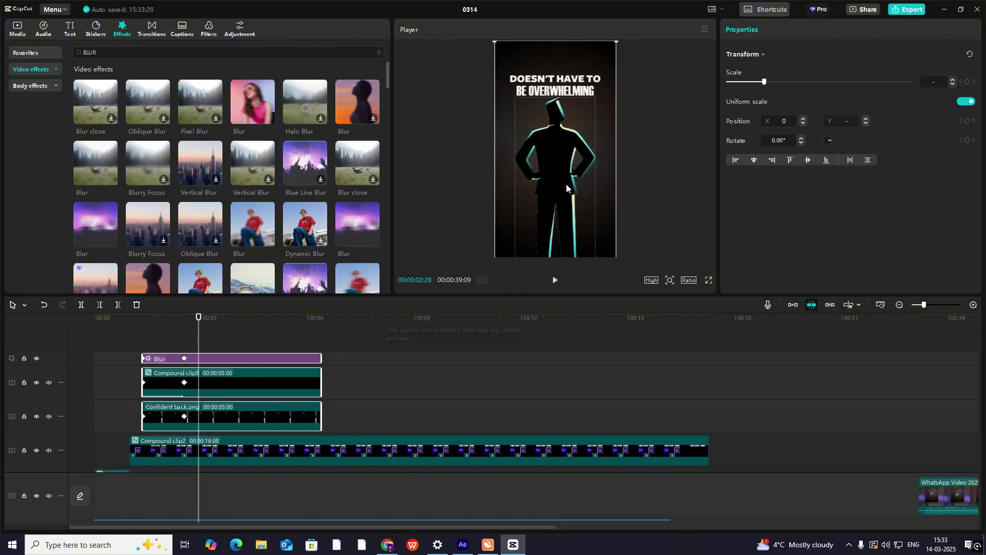
- Combine the Blur, title and figure clips into a compound clip and keyframe it from 00:00:02:28 down to about Y -3344 at 00:00:04:01
{"action": "key", "text": "alt+g"}
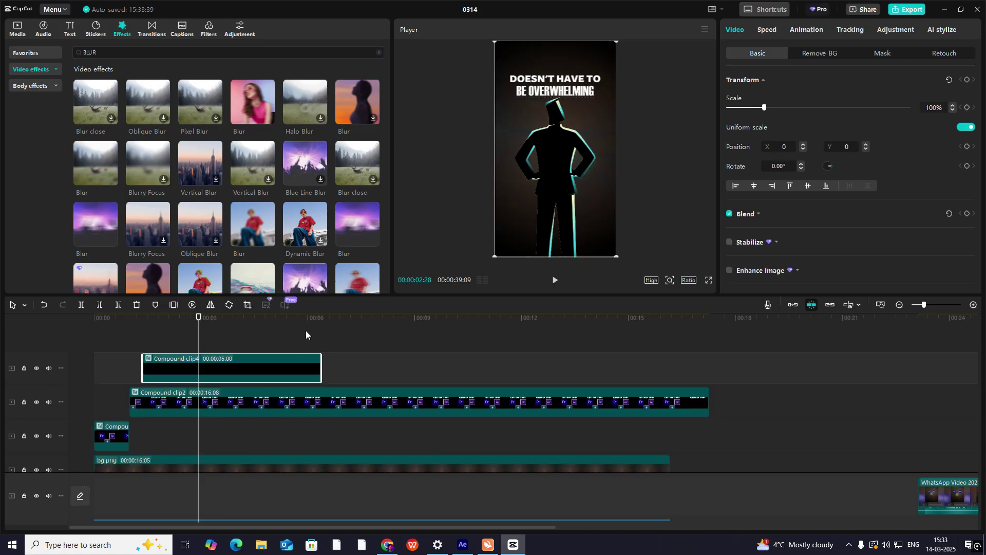
{"action": "left_click", "coordinate": [968, 81]}
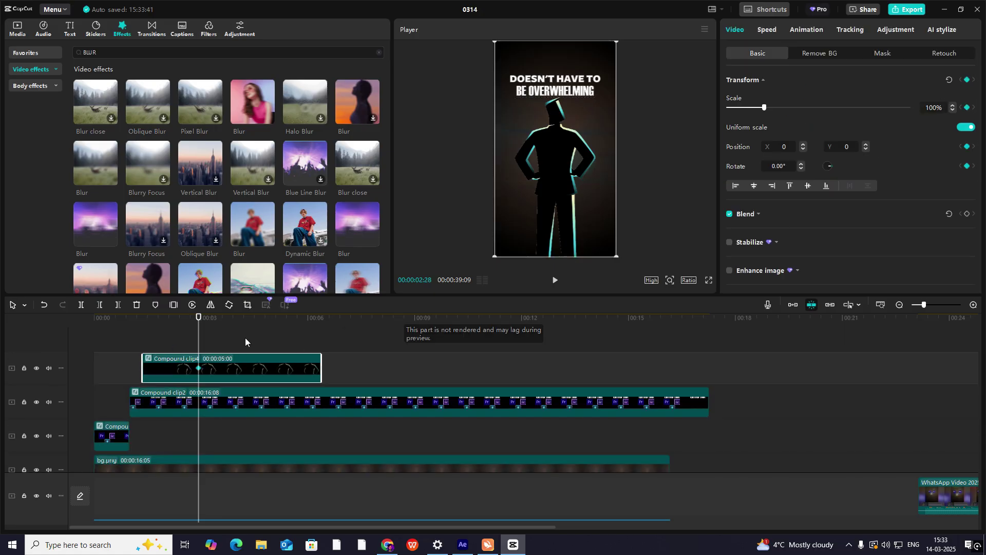
{"action": "left_click_drag", "start_coordinate": [199, 346], "coordinate": [238, 345]}
{"action": "left_click_drag", "start_coordinate": [571, 186], "coordinate": [570, 372]}
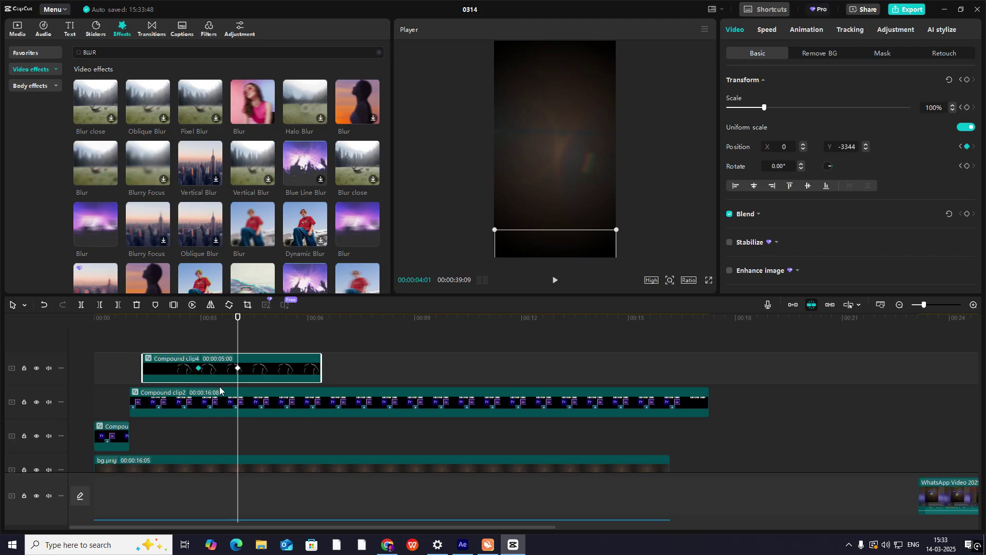
- Apply the Cubic Out preset curve to the new compound clip's downward Y movement and play back the exit
{"action": "left_click", "coordinate": [219, 381]}
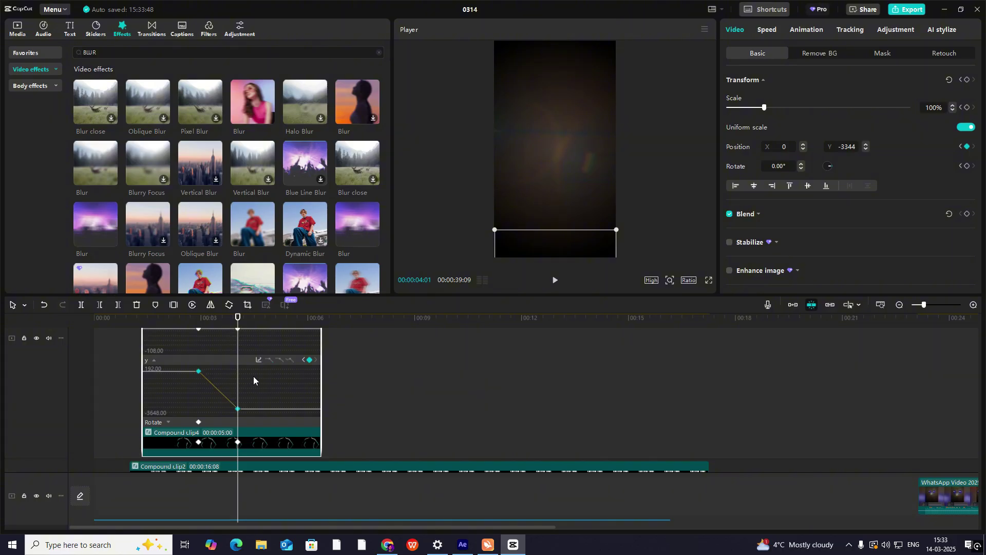
{"action": "left_click", "coordinate": [259, 359]}
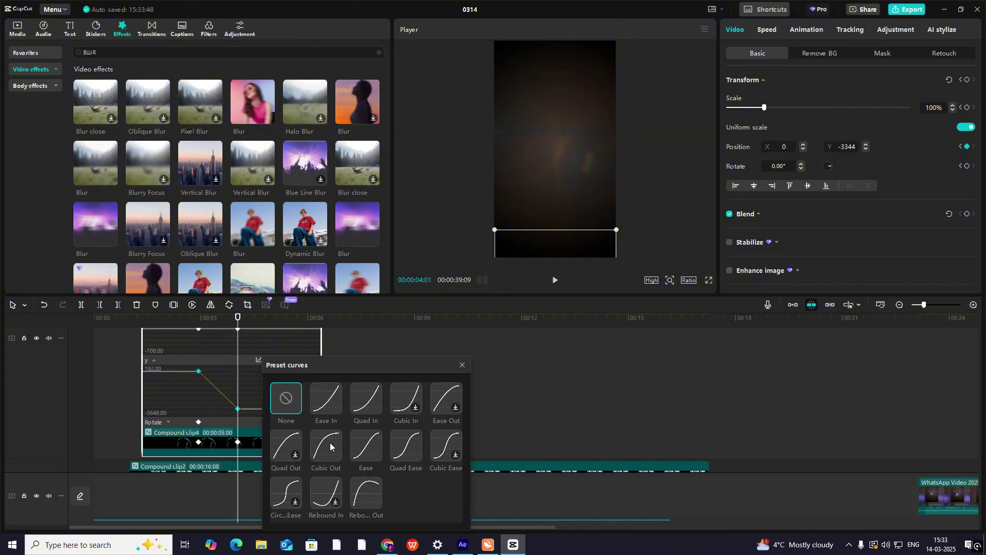
{"action": "left_click", "coordinate": [330, 443]}
{"action": "left_click", "coordinate": [463, 365]}
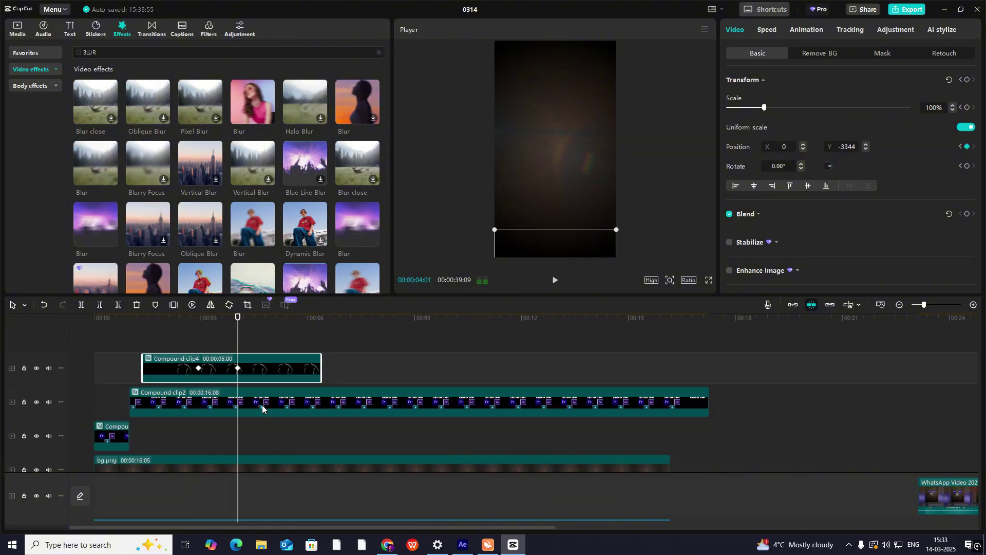
{"action": "left_click", "coordinate": [159, 337]}
{"action": "key", "text": "space"}
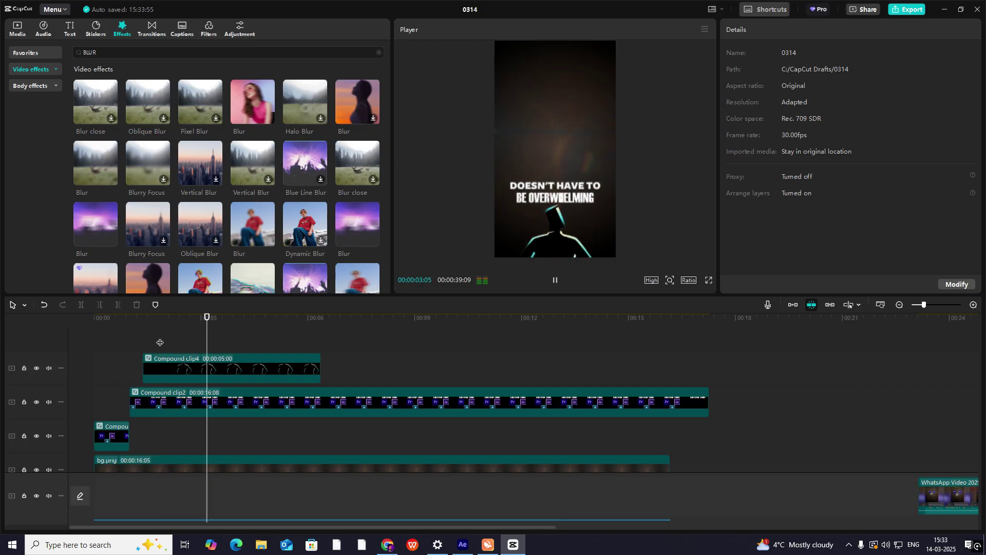
- Replay the scene exit, then add the text "Start By Asking" near 00:00:02:28 in Freight Sans Black with title case
{"action": "left_click", "coordinate": [247, 369]}
{"action": "left_click", "coordinate": [190, 328]}
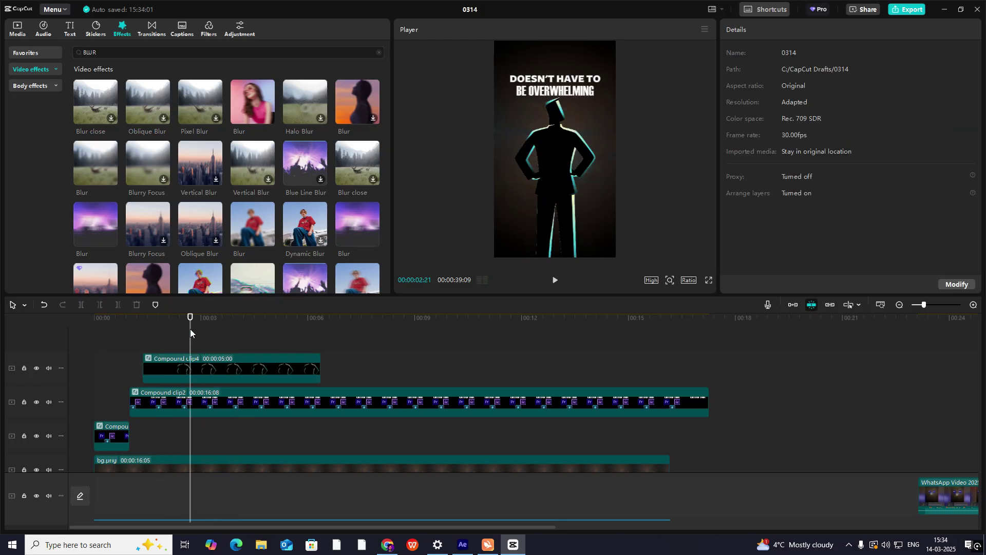
{"action": "key", "text": "space"}
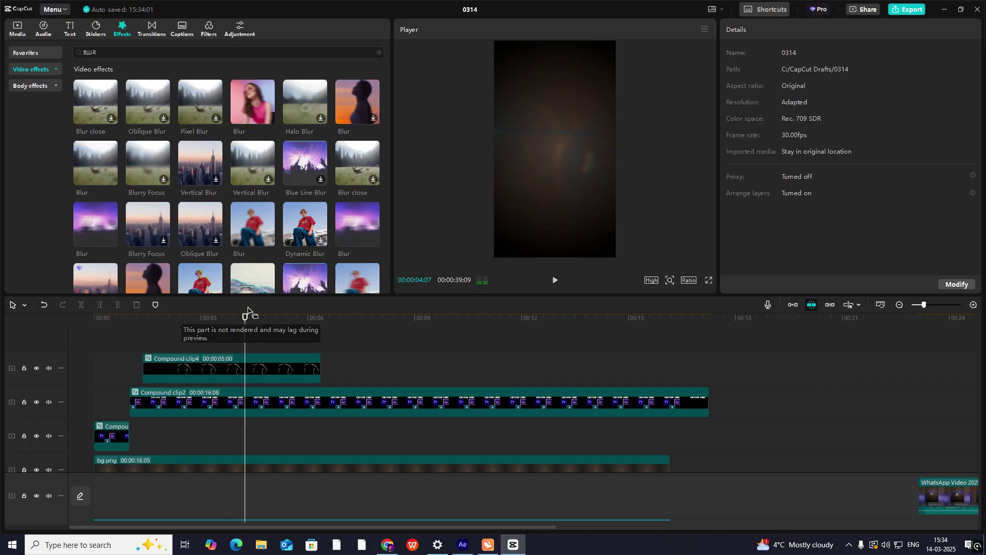
{"action": "left_click", "coordinate": [70, 29]}
{"action": "left_click_drag", "start_coordinate": [95, 69], "coordinate": [198, 334]}
{"action": "double_click", "coordinate": [556, 149]}
{"action": "type", "text": "START BY ASKING"}
{"action": "left_click", "coordinate": [806, 204]}
{"action": "left_click", "coordinate": [803, 138]}
{"action": "left_click", "coordinate": [802, 206]}
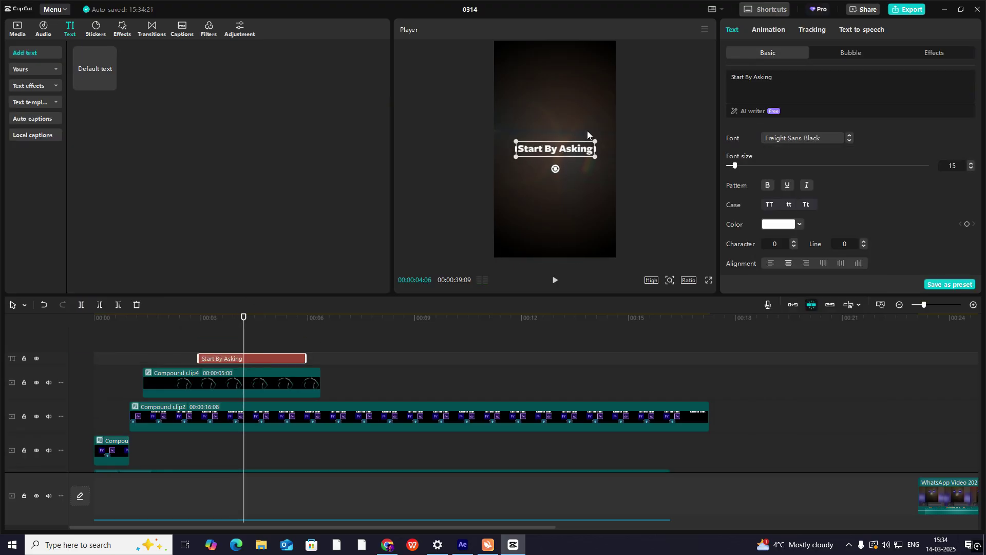
- Duplicate the text as "YOURSELF" in uppercase Haettenschweiler and place it directly below "Start By Asking"
{"action": "key", "text": "ctrl+v"}
{"action": "double_click", "coordinate": [556, 125]}
{"action": "left_click_drag", "start_coordinate": [556, 149], "coordinate": [587, 153]}
{"action": "type", "text": "yourself"}
{"action": "left_click", "coordinate": [802, 138]}
{"action": "left_click", "coordinate": [769, 205]}
- Check the reference clip and extend both text clips to end together with the figure-and-title compound clip
{"action": "left_click", "coordinate": [200, 343]}
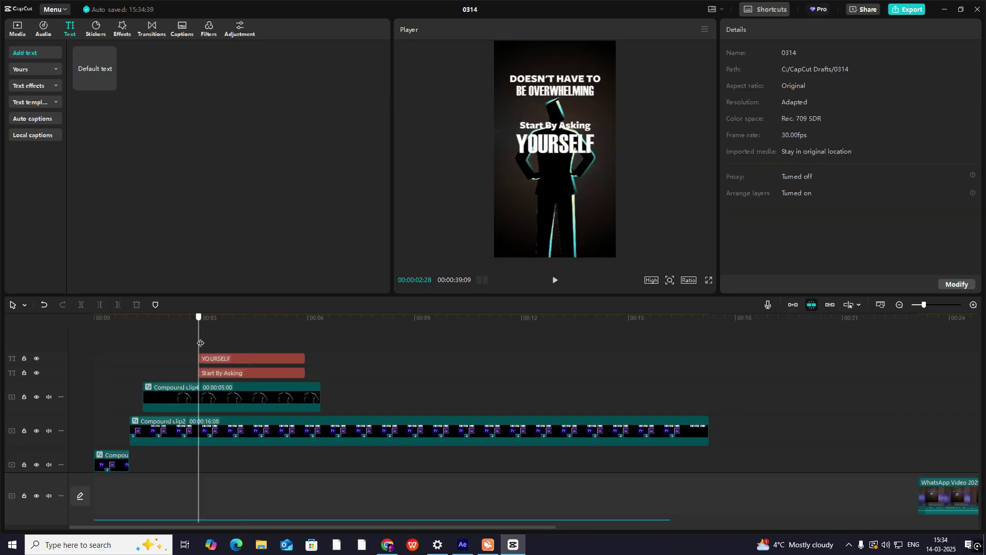
{"action": "scroll", "coordinate": [607, 411], "scroll_direction": "right", "scroll_amount": 6}
{"action": "left_click", "coordinate": [608, 412]}
{"action": "scroll", "coordinate": [608, 411], "scroll_direction": "left", "scroll_amount": 6}
{"action": "left_click", "coordinate": [199, 342]}
{"action": "left_click_drag", "start_coordinate": [339, 343], "coordinate": [280, 375]}
{"action": "left_click_drag", "start_coordinate": [305, 358], "coordinate": [321, 359]}
- Apply the Type 2 In animation to both texts and shift the "YOURSELF" clip to start slightly after "Start By Asking"
{"action": "left_click", "coordinate": [769, 29]}
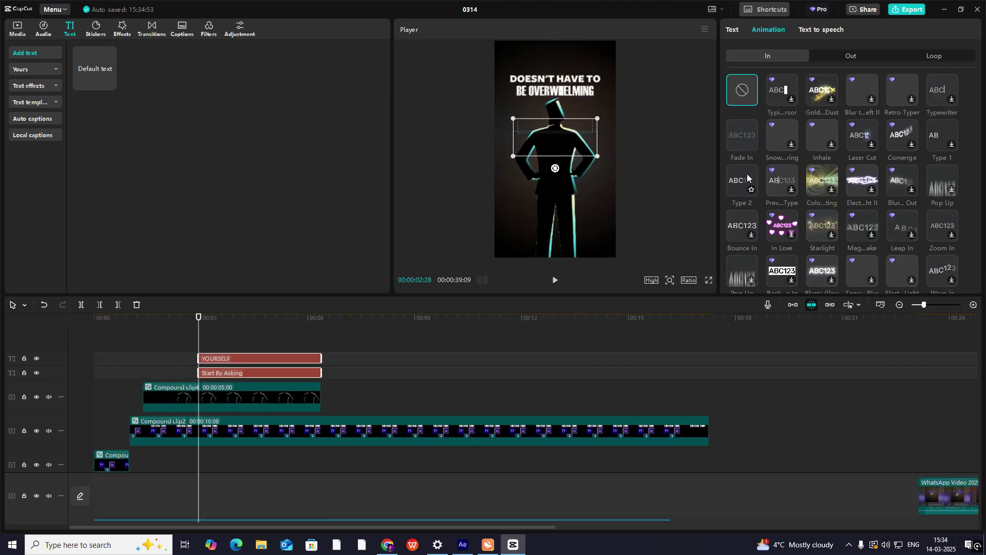
{"action": "left_click", "coordinate": [190, 340]}
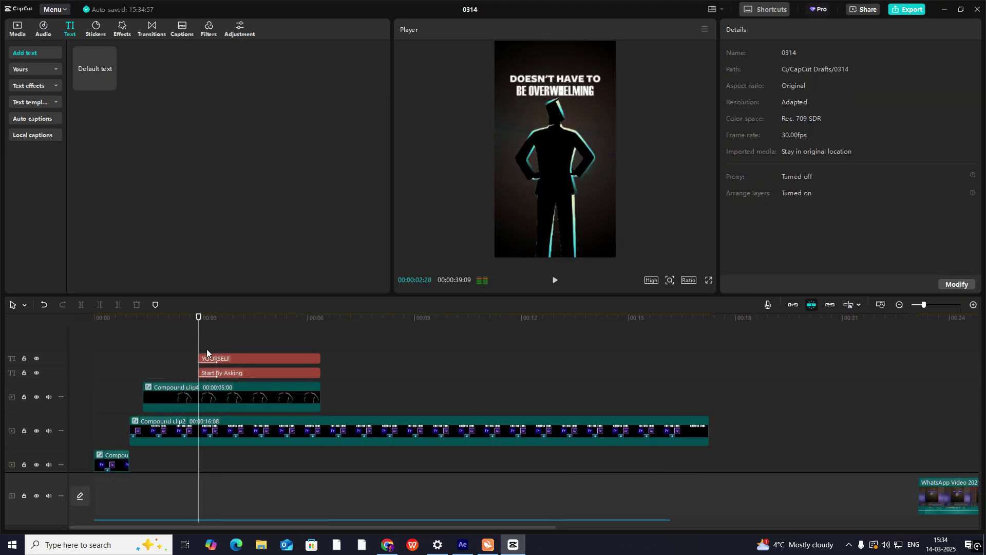
{"action": "left_click_drag", "start_coordinate": [214, 359], "coordinate": [233, 363]}
{"action": "key", "text": "space"}
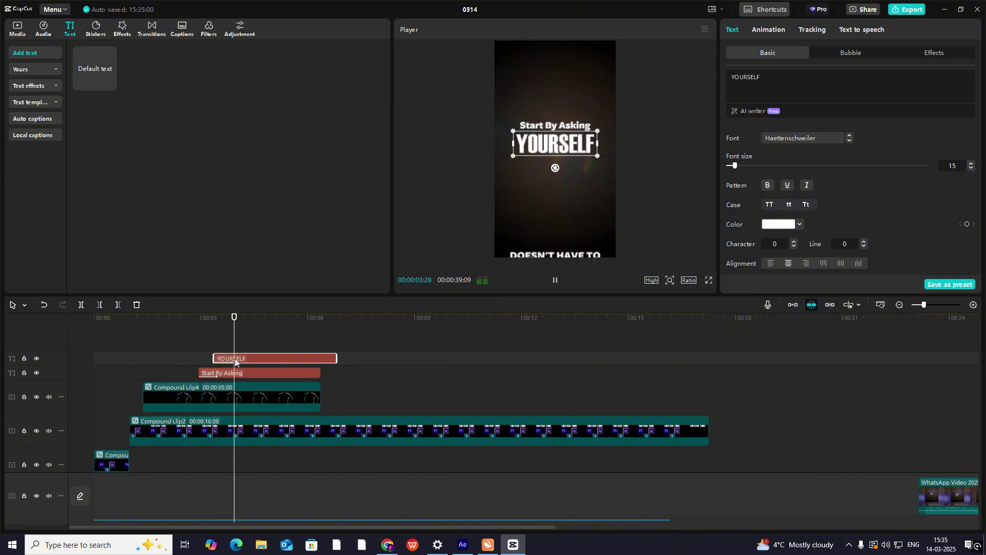
{"action": "key", "text": "space"}
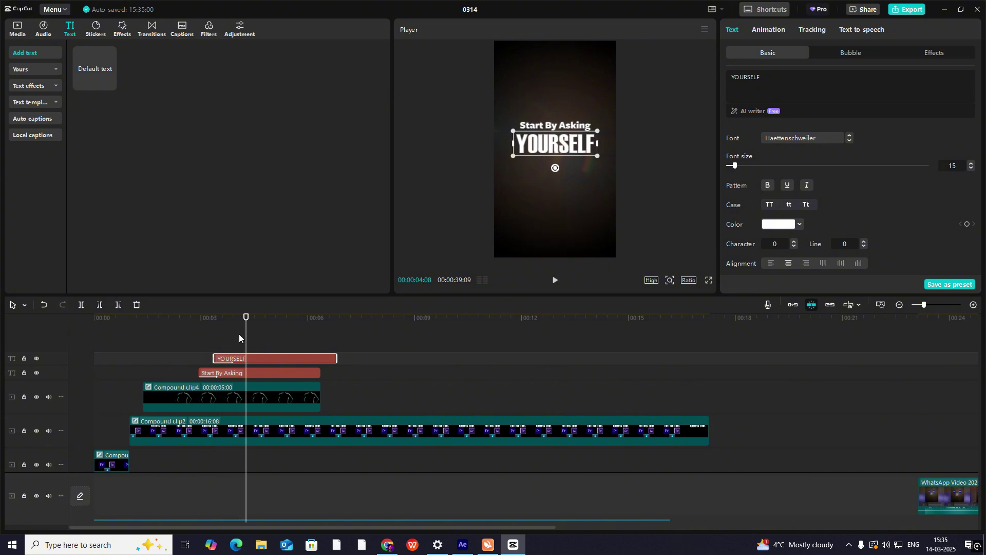
- Lengthen the Type 2 animation on both text clips and preview the typing from 00:00:02:28
{"action": "left_click", "coordinate": [226, 373], "text": "ctrl"}
{"action": "left_click", "coordinate": [769, 30]}
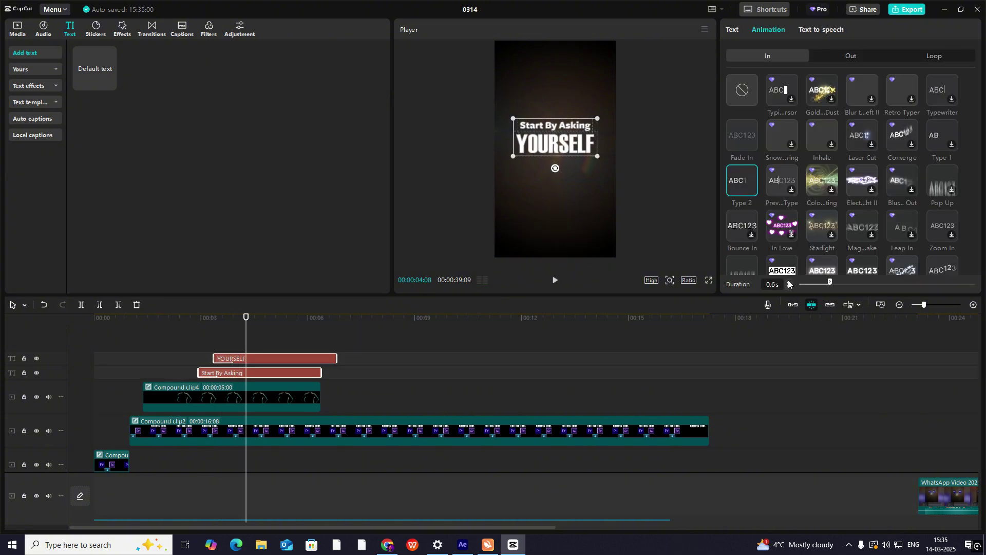
{"action": "left_click", "coordinate": [200, 346]}
{"action": "key", "text": "space"}
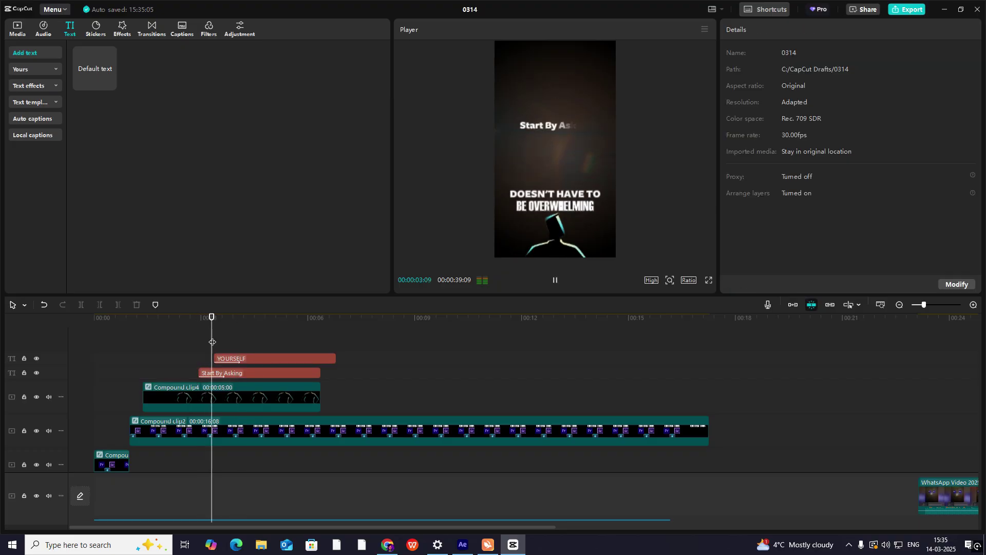
{"action": "key", "text": "space"}
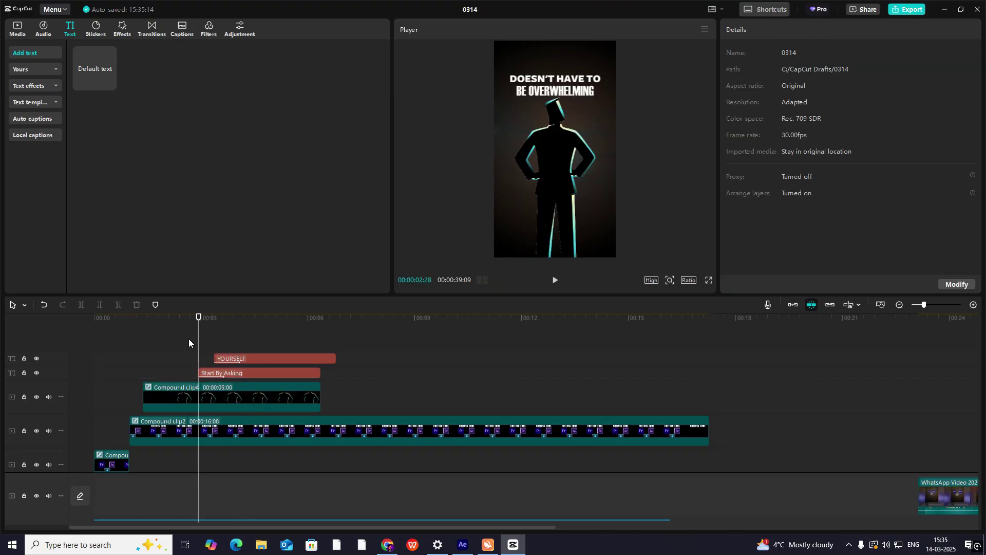
- Combine the two text clips into a compound clip and add a Transform keyframe at 00:00:02:28
{"action": "left_click_drag", "start_coordinate": [189, 338], "coordinate": [309, 373]}
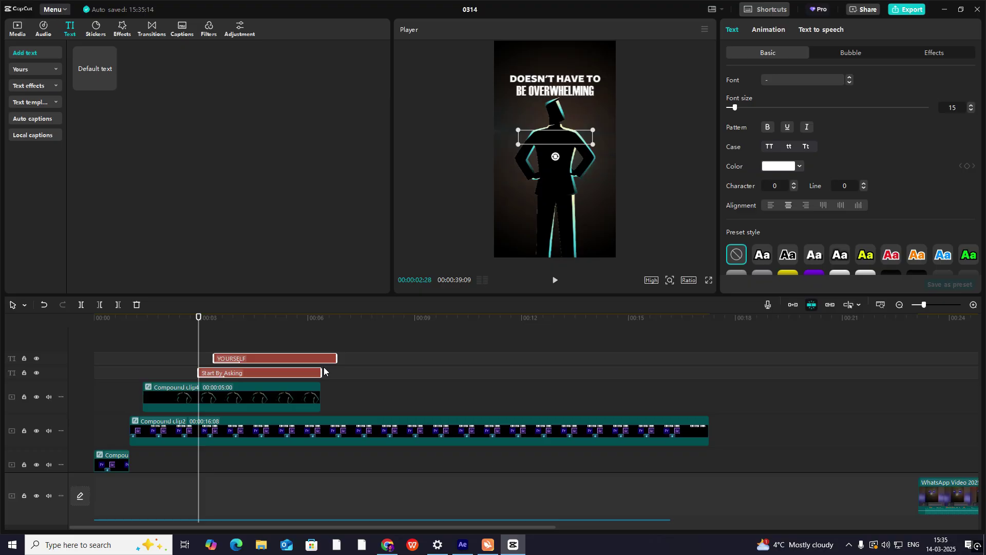
{"action": "key", "text": "alt+g"}
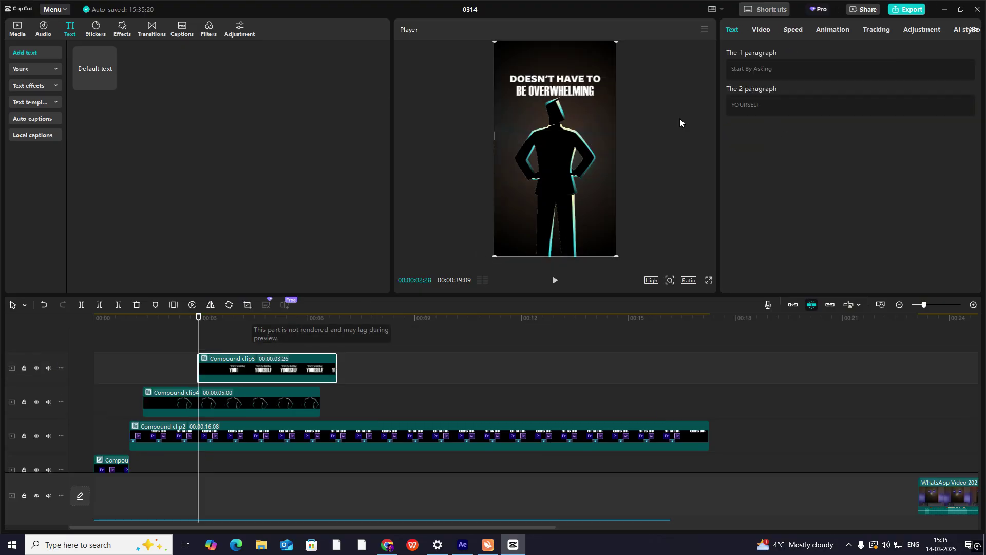
{"action": "left_click", "coordinate": [765, 29]}
{"action": "left_click", "coordinate": [968, 81]}
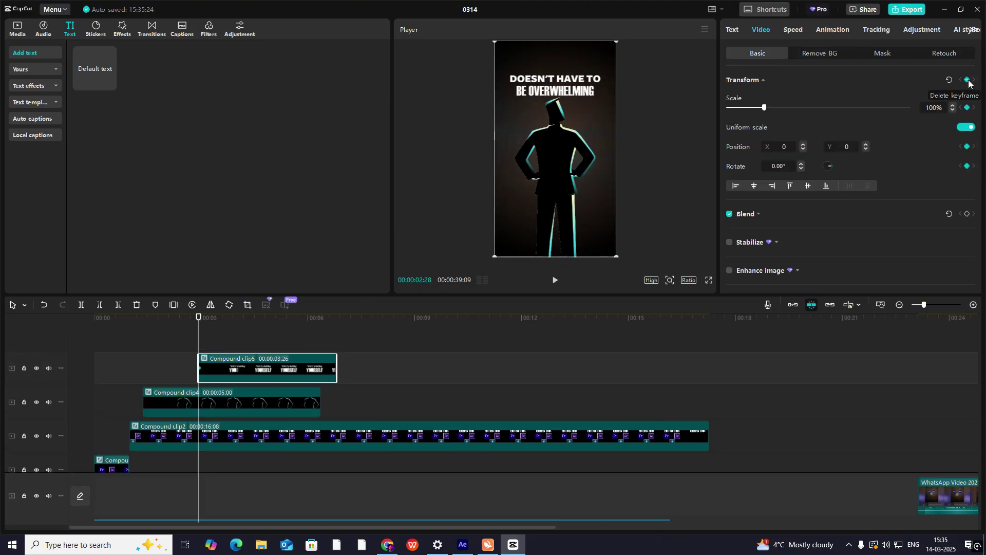
- Keyframe the text compound clip at its centred position at 00:00:04:11 and move it above the frame at 00:00:02:28
{"action": "left_click_drag", "start_coordinate": [199, 338], "coordinate": [244, 350]}
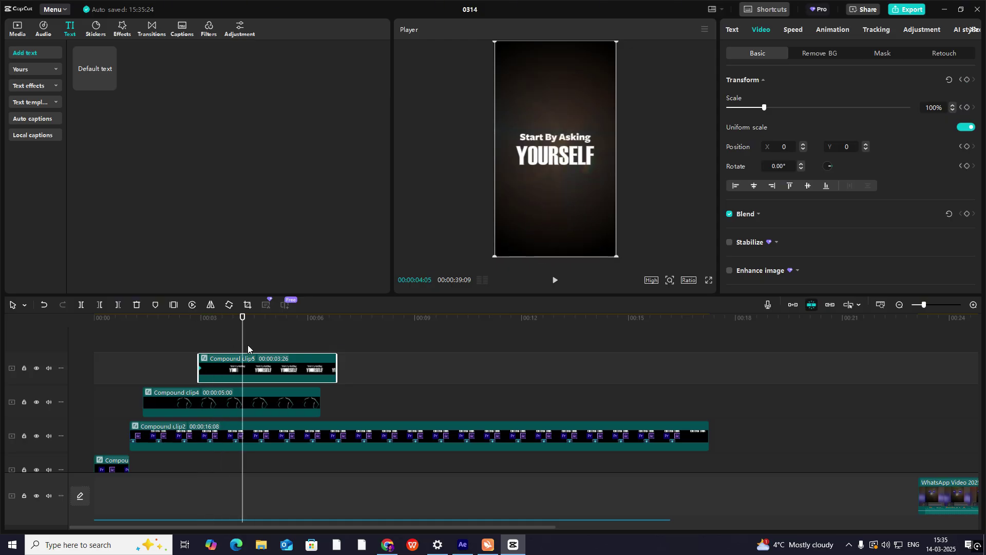
{"action": "left_click", "coordinate": [248, 349]}
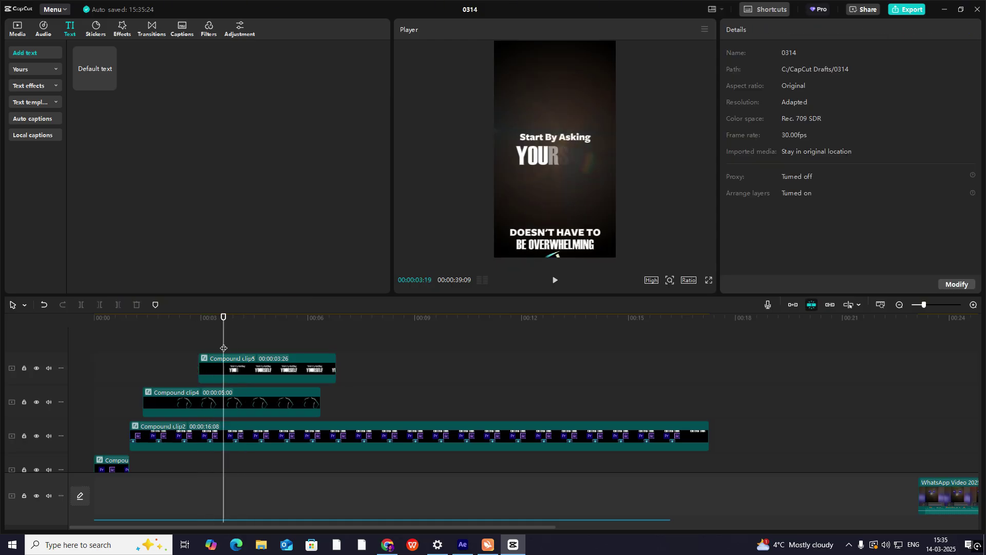
{"action": "left_click", "coordinate": [269, 363]}
{"action": "left_click", "coordinate": [766, 31]}
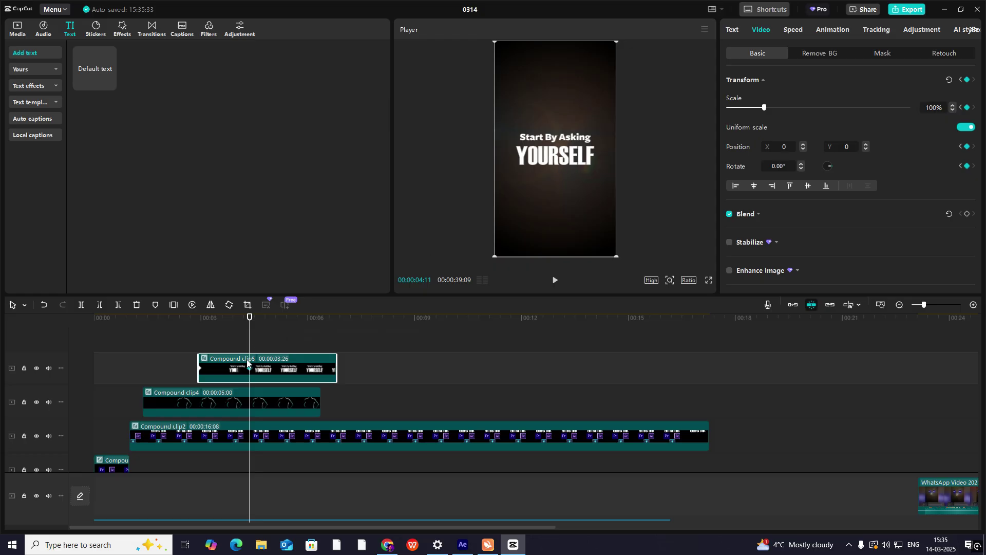
{"action": "left_click_drag", "start_coordinate": [251, 340], "coordinate": [200, 340]}
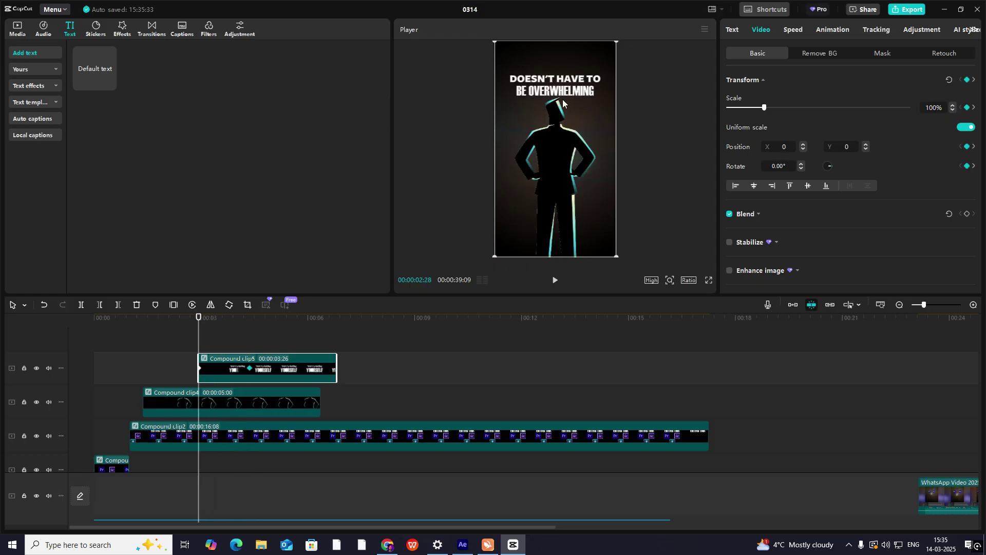
{"action": "left_click_drag", "start_coordinate": [574, 115], "coordinate": [586, 2]}
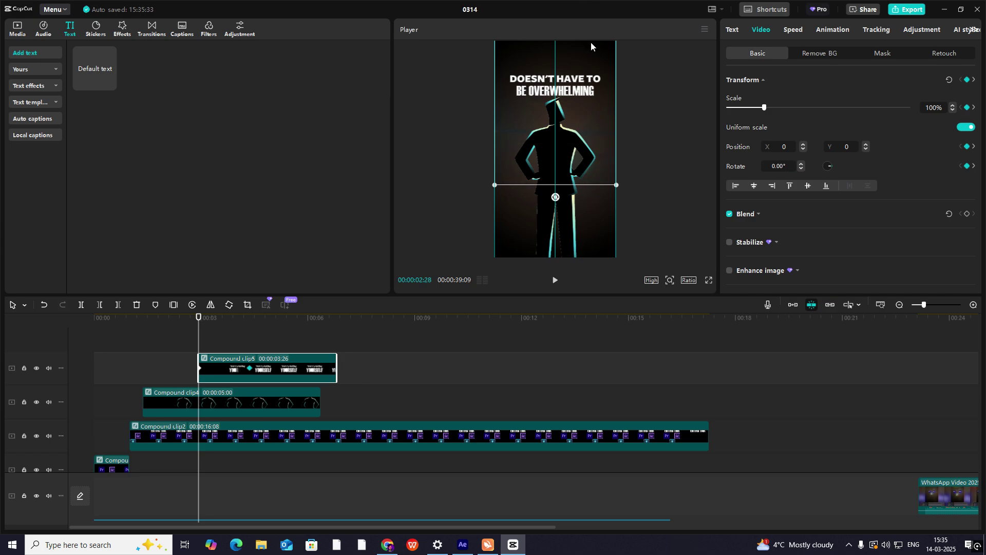
{"action": "left_click_drag", "start_coordinate": [591, 42], "coordinate": [591, 42]}
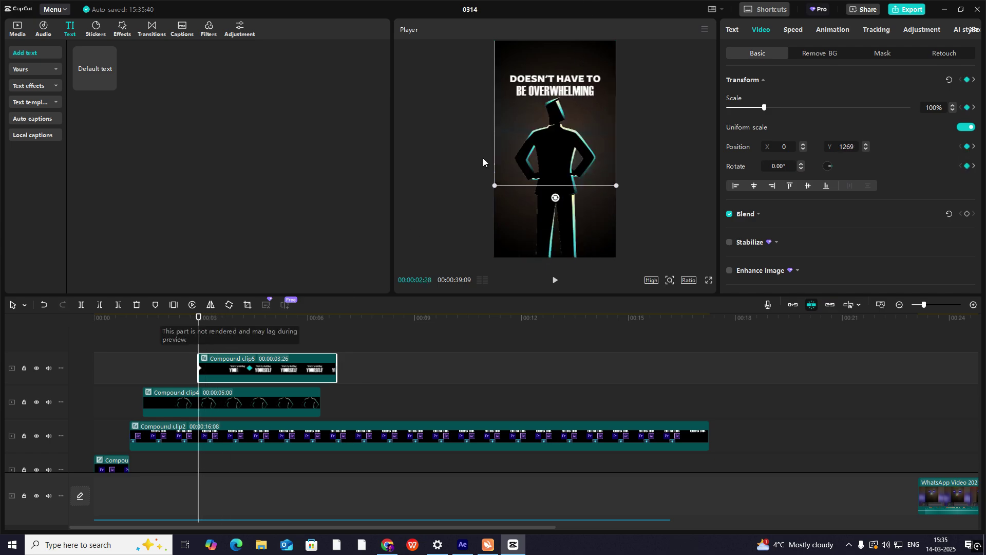
{"action": "left_click_drag", "start_coordinate": [598, 128], "coordinate": [596, 84]}
{"action": "left_click_drag", "start_coordinate": [202, 343], "coordinate": [249, 358]}
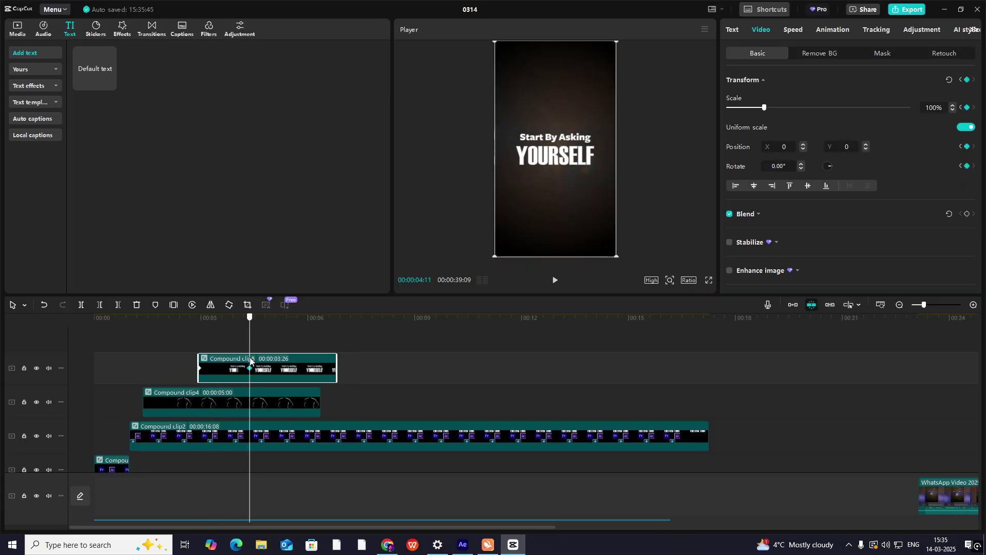
- Apply the Cubic Out preset curve to the text compound clip's Y movement and preview its entrance against the reference clip
{"action": "left_click", "coordinate": [215, 376]}
{"action": "left_click", "coordinate": [226, 410]}
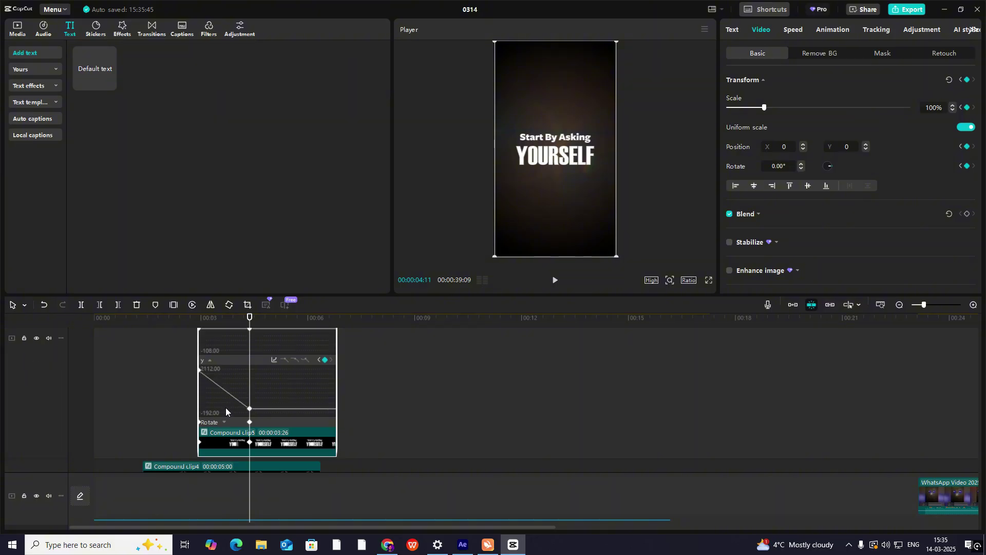
{"action": "left_click", "coordinate": [275, 363]}
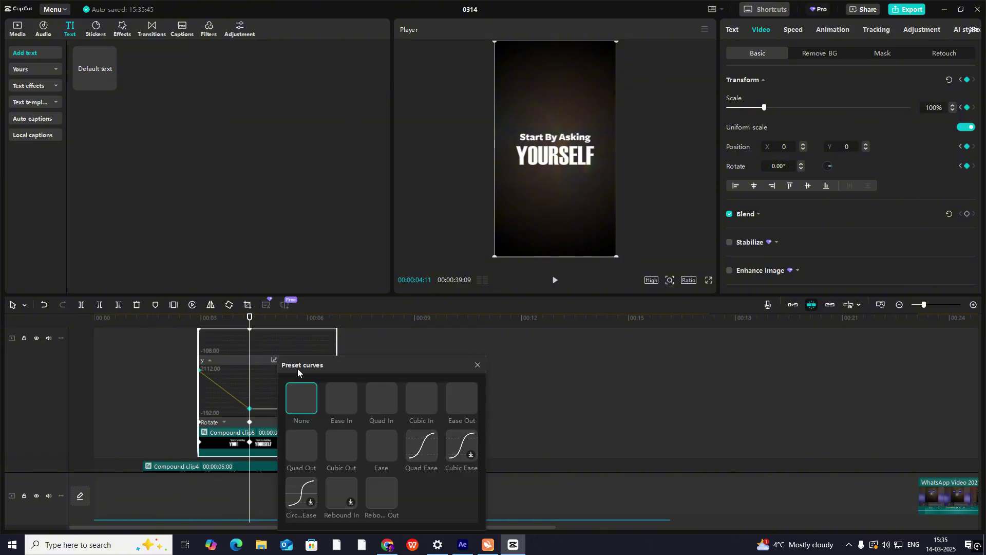
{"action": "left_click", "coordinate": [341, 446]}
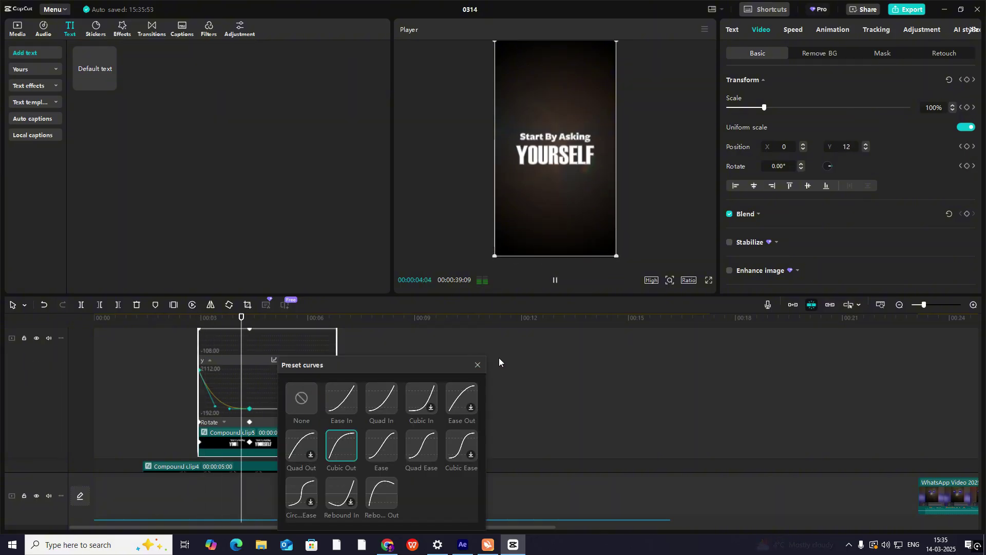
{"action": "left_click", "coordinate": [479, 365]}
{"action": "left_click", "coordinate": [194, 331]}
{"action": "key", "text": "space"}
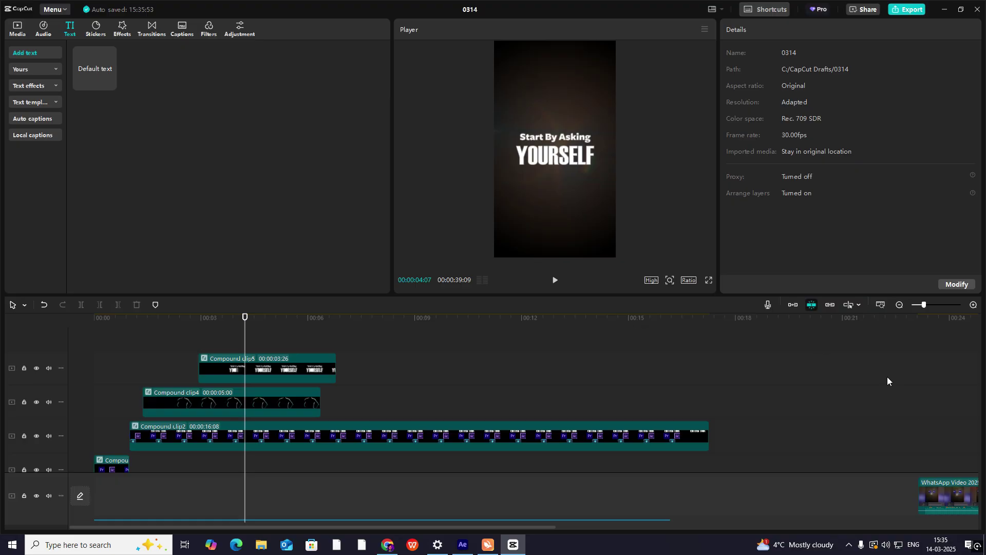
{"action": "left_click", "coordinate": [954, 456]}
{"action": "left_click_drag", "start_coordinate": [955, 455], "coordinate": [197, 408]}
{"action": "key", "text": "space"}
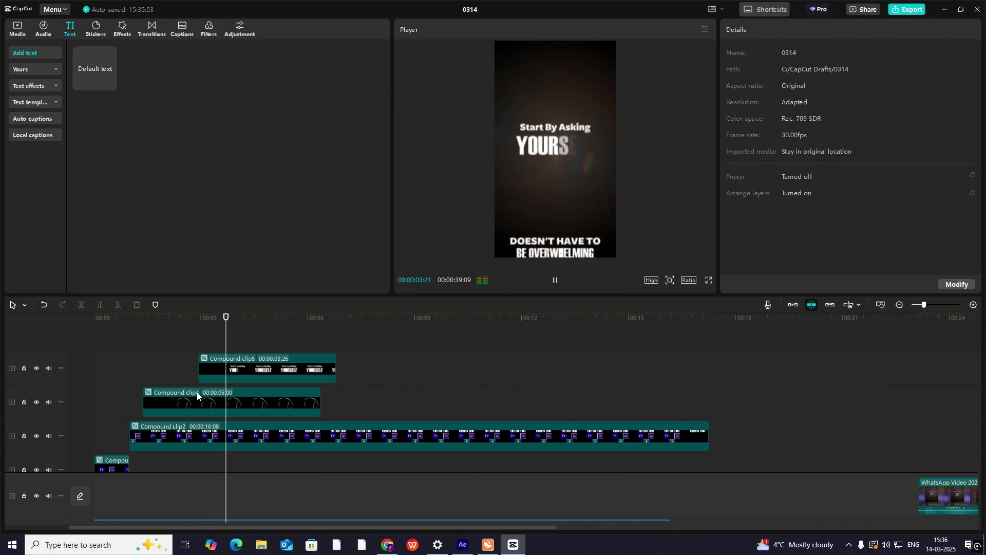
{"action": "key", "text": "space"}
- Add the white library clip above the text compound clip and give it a Filmstrip mask closed to size 0
{"action": "left_click_drag", "start_coordinate": [81, 64], "coordinate": [249, 343]}
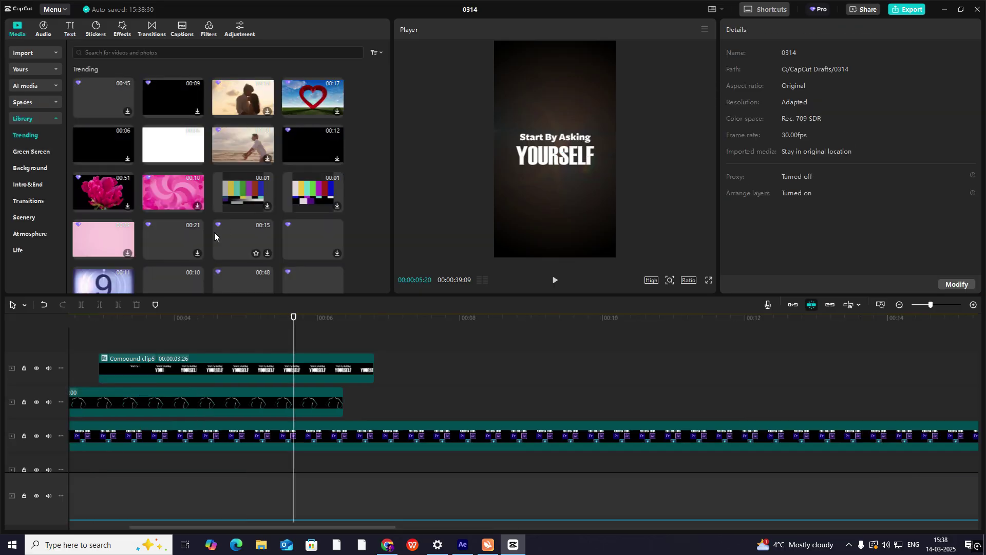
{"action": "left_click_drag", "start_coordinate": [173, 144], "coordinate": [237, 363]}
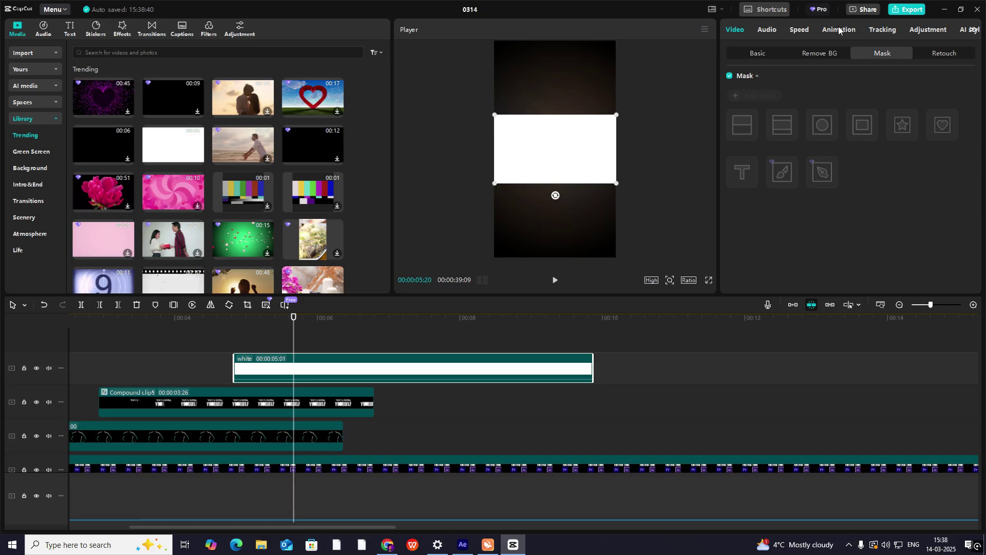
{"action": "left_click", "coordinate": [751, 96]}
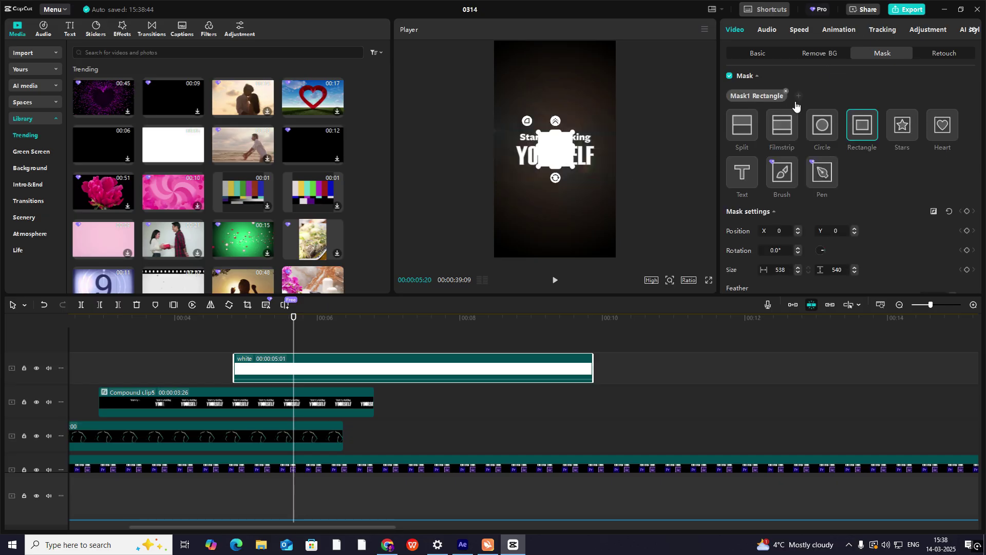
{"action": "left_click", "coordinate": [779, 131]}
{"action": "left_click_drag", "start_coordinate": [553, 138], "coordinate": [558, 155]}
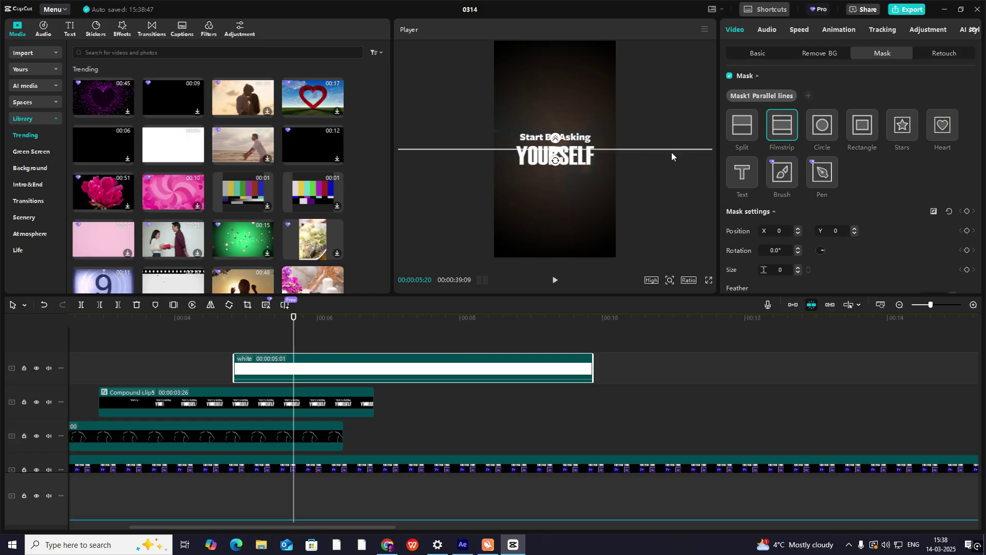
- Trim the white clip to end with the text clip and keyframe its mask size from 0 at its start to 194 at 00:00:05:20
{"action": "left_click_drag", "start_coordinate": [593, 369], "coordinate": [375, 369]}
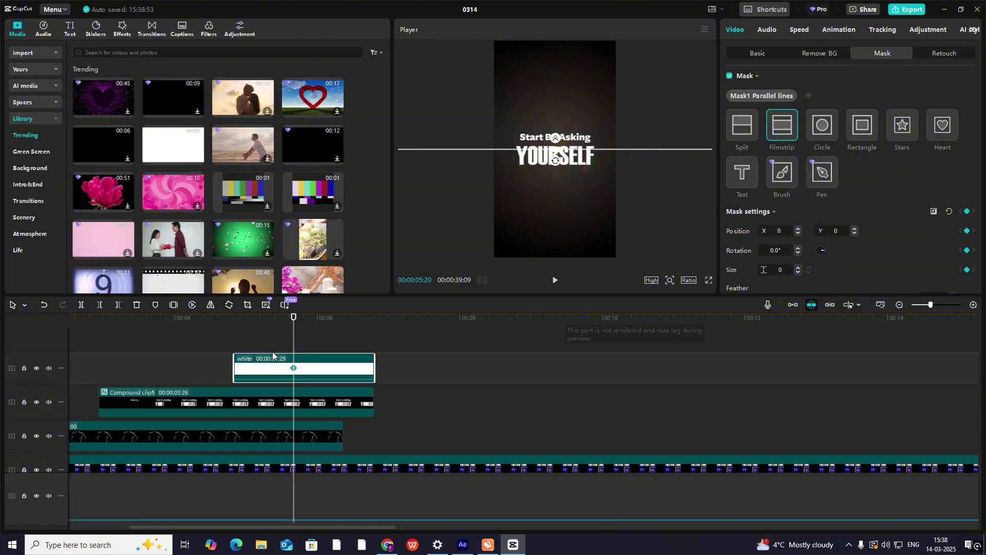
{"action": "left_click_drag", "start_coordinate": [294, 348], "coordinate": [296, 368]}
{"action": "left_click", "coordinate": [266, 349]}
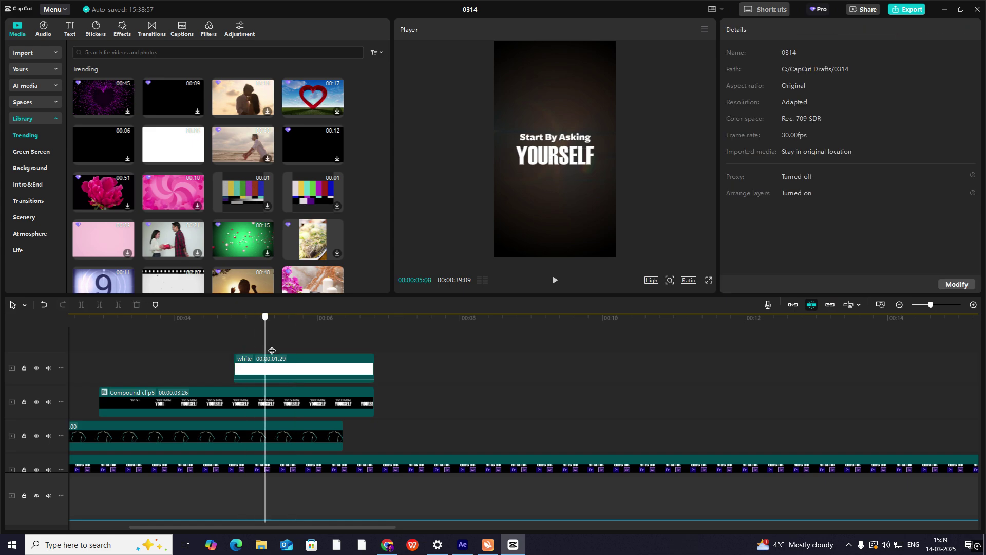
{"action": "left_click_drag", "start_coordinate": [271, 350], "coordinate": [287, 353]}
{"action": "left_click", "coordinate": [295, 377]}
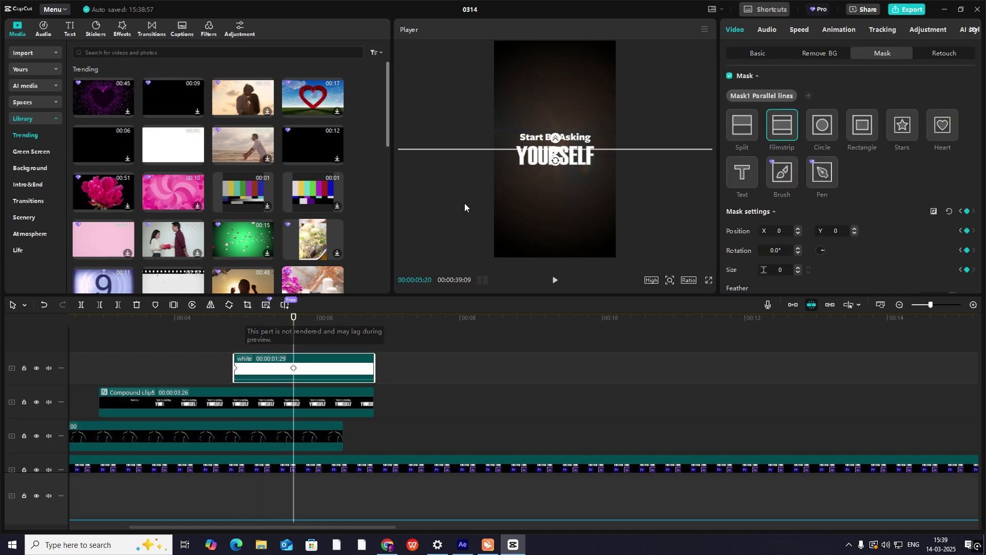
{"action": "left_click_drag", "start_coordinate": [557, 154], "coordinate": [557, 143]}
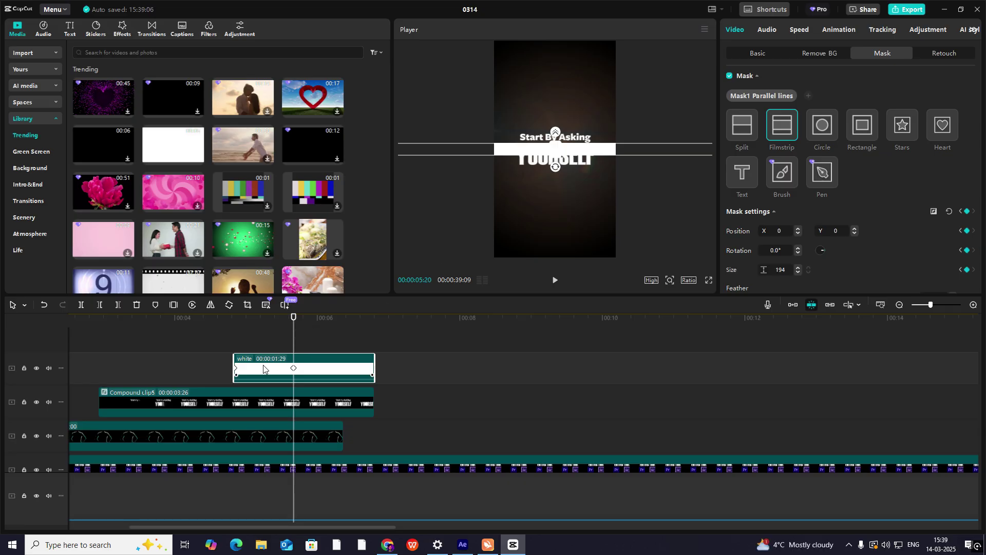
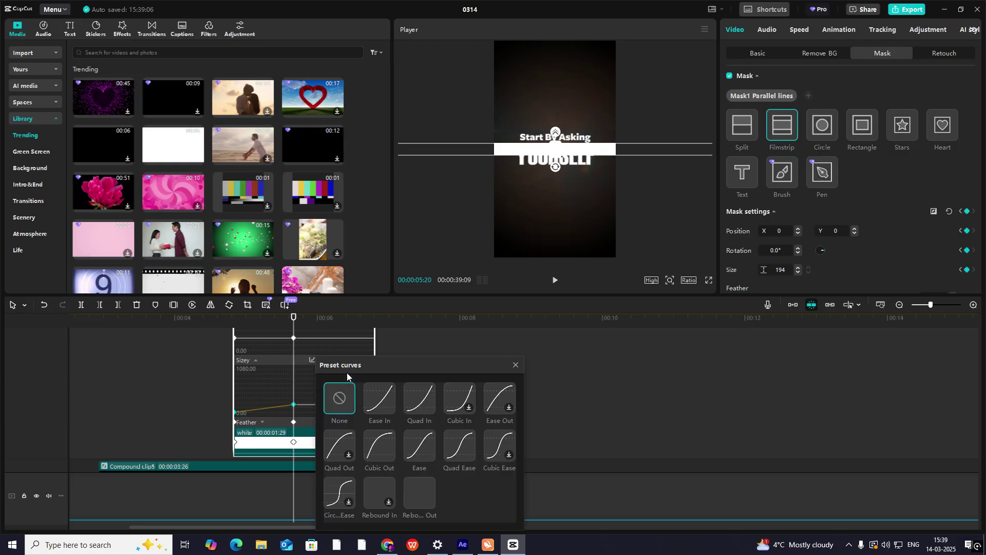
- Apply the Cubic Out curve to the white clip's mask size, with its end keyframe slightly earlier, and preview the bar opening
{"action": "left_click", "coordinate": [377, 448]}
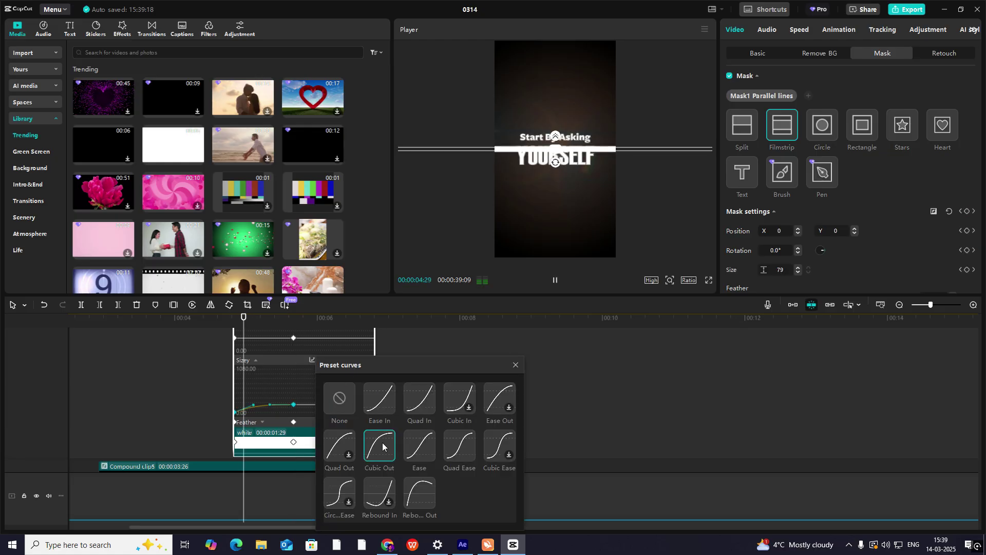
{"action": "left_click", "coordinate": [515, 365]}
{"action": "key", "text": "alt+k"}
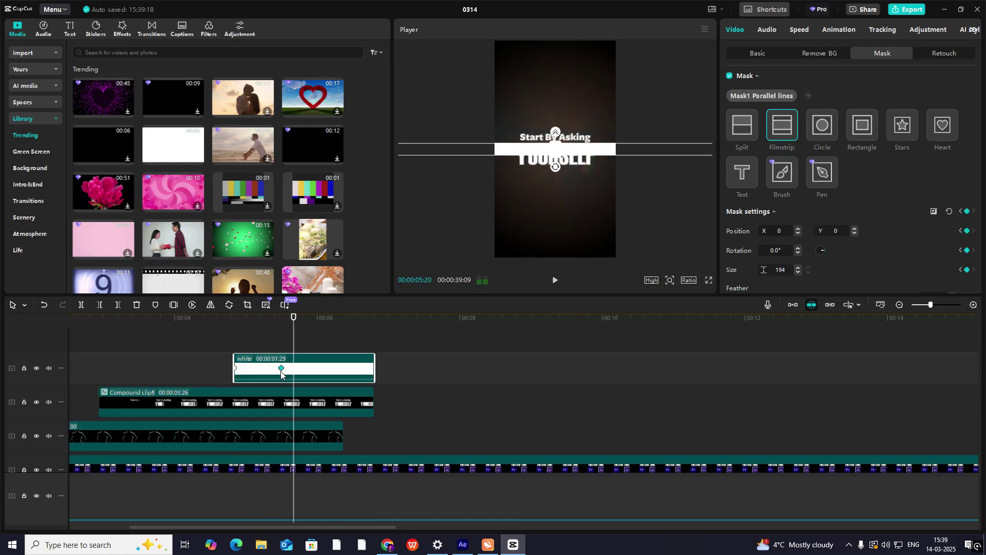
{"action": "left_click", "coordinate": [239, 343]}
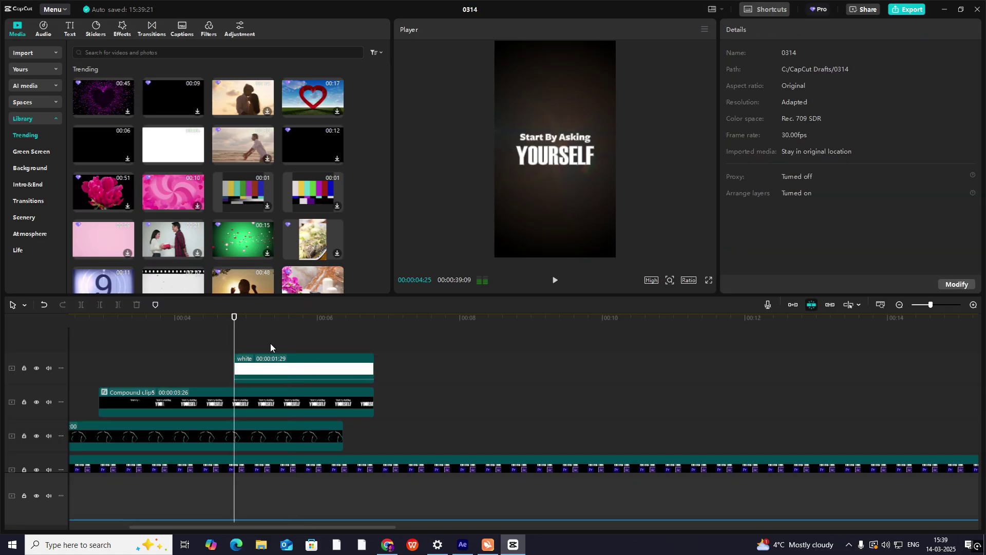
{"action": "key", "text": "space"}
{"action": "key", "text": "space"}
{"action": "left_click", "coordinate": [238, 335]}
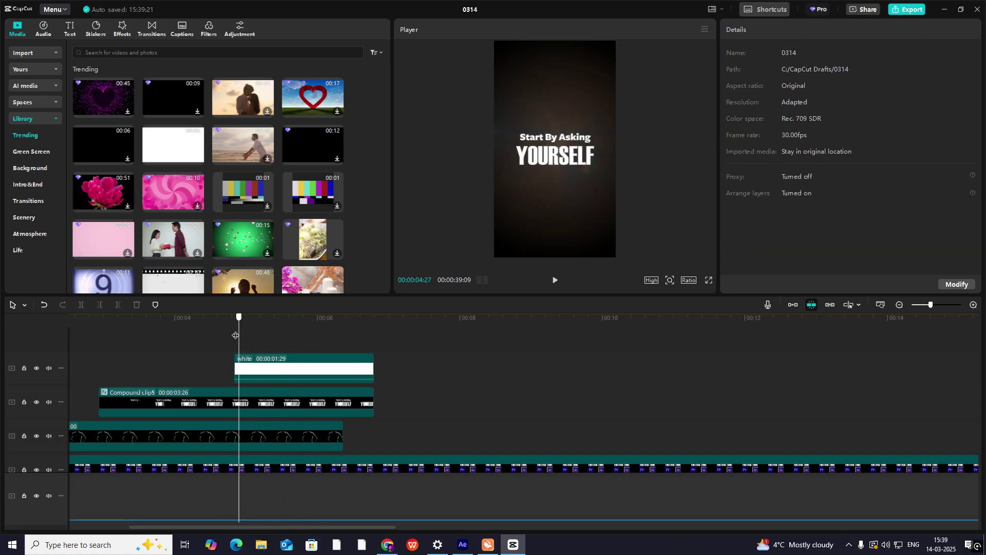
{"action": "left_click_drag", "start_coordinate": [238, 335], "coordinate": [197, 346]}
{"action": "key", "text": "space"}
{"action": "key", "text": "space"}
{"action": "key", "text": "space"}
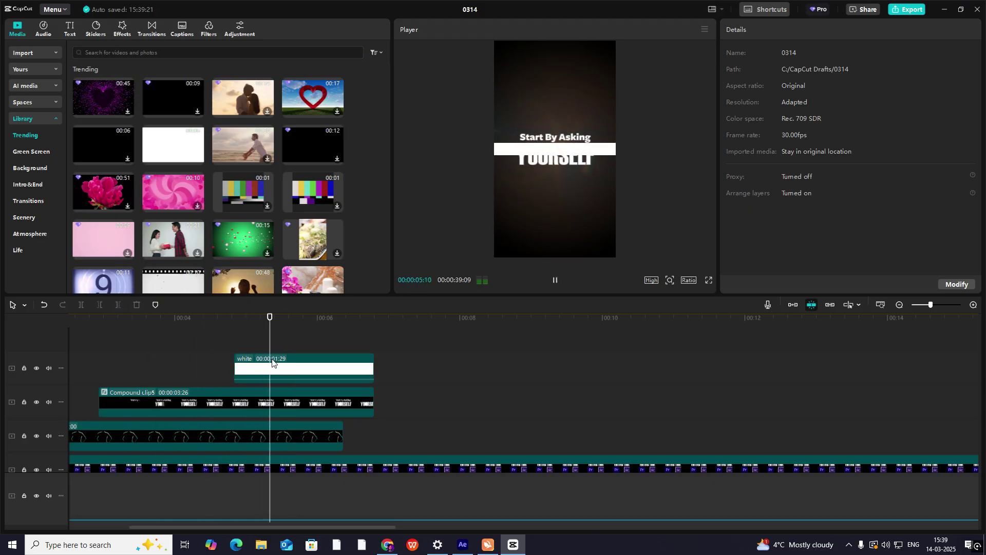
- Move the white clip earlier over the text and extend it to 00:00:02:10 so it ends with the text compound clip
{"action": "left_click_drag", "start_coordinate": [286, 373], "coordinate": [258, 376]}
{"action": "left_click_drag", "start_coordinate": [214, 337], "coordinate": [194, 344]}
{"action": "key", "text": "space"}
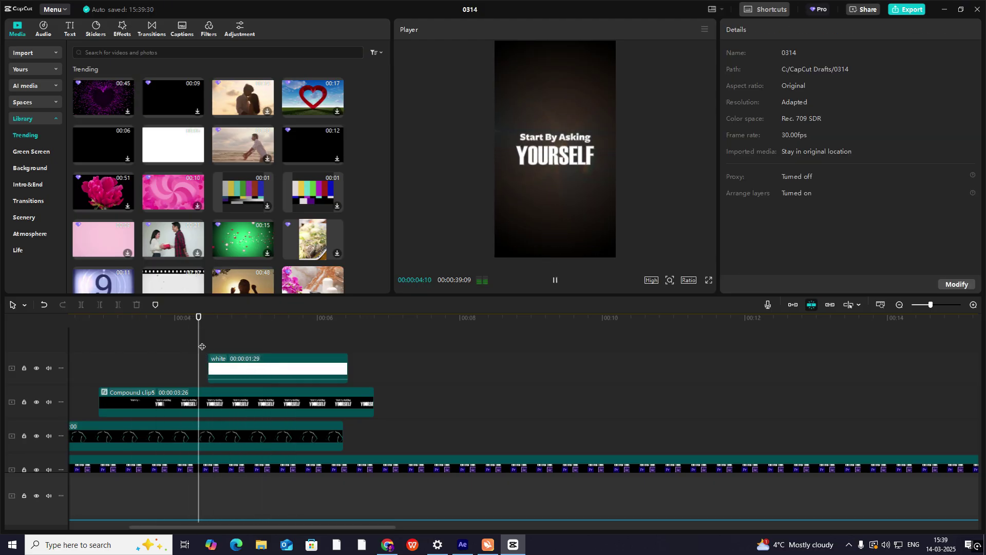
{"action": "left_click_drag", "start_coordinate": [348, 367], "coordinate": [381, 353]}
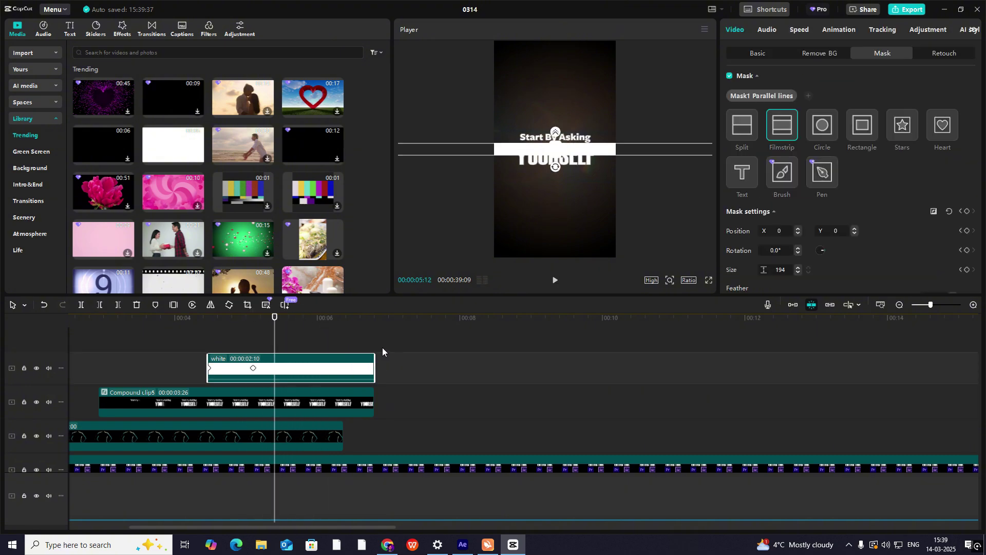
- Add a default text clip above the white clip's start reading "what kind of videos do i want to create"
{"action": "left_click", "coordinate": [70, 30]}
{"action": "left_click_drag", "start_coordinate": [108, 82], "coordinate": [208, 357]}
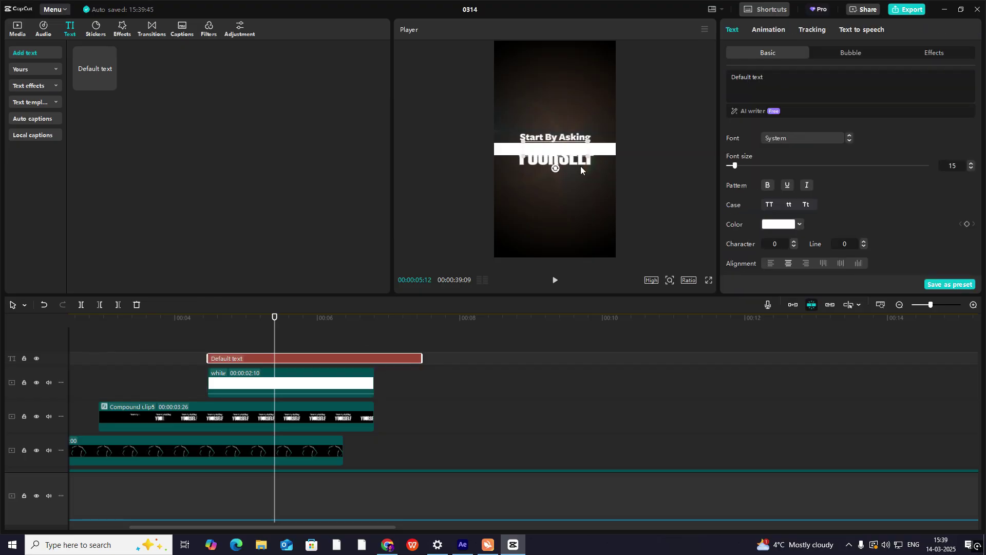
{"action": "left_click", "coordinate": [781, 89]}
{"action": "type", "text": "what kind of videos do i want to create"}
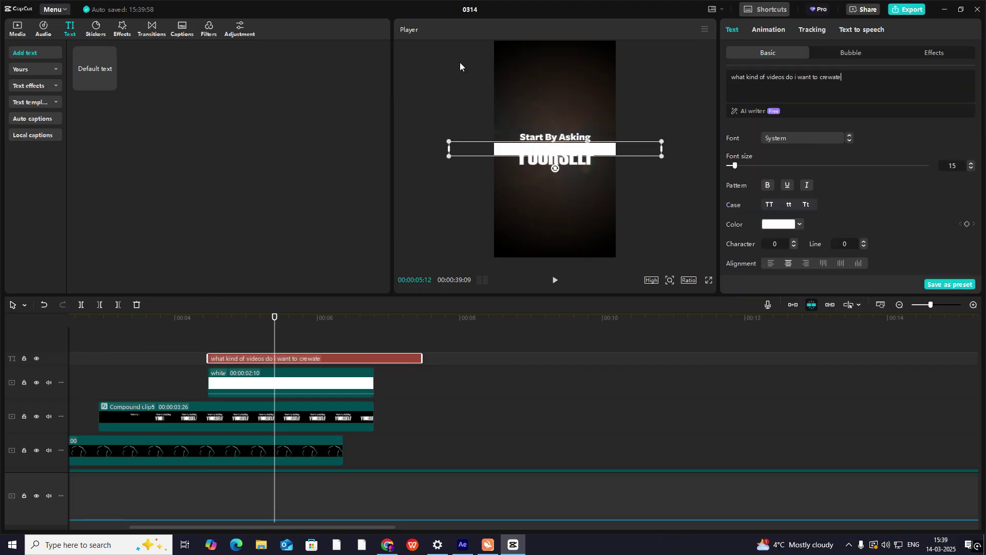
- Style the question text as black, bold and title case, scale it to fit the white bar, and preview it
{"action": "left_click", "coordinate": [776, 225]}
{"action": "left_click", "coordinate": [801, 352]}
{"action": "left_click_drag", "start_coordinate": [658, 142], "coordinate": [623, 144]}
{"action": "left_click", "coordinate": [356, 337]}
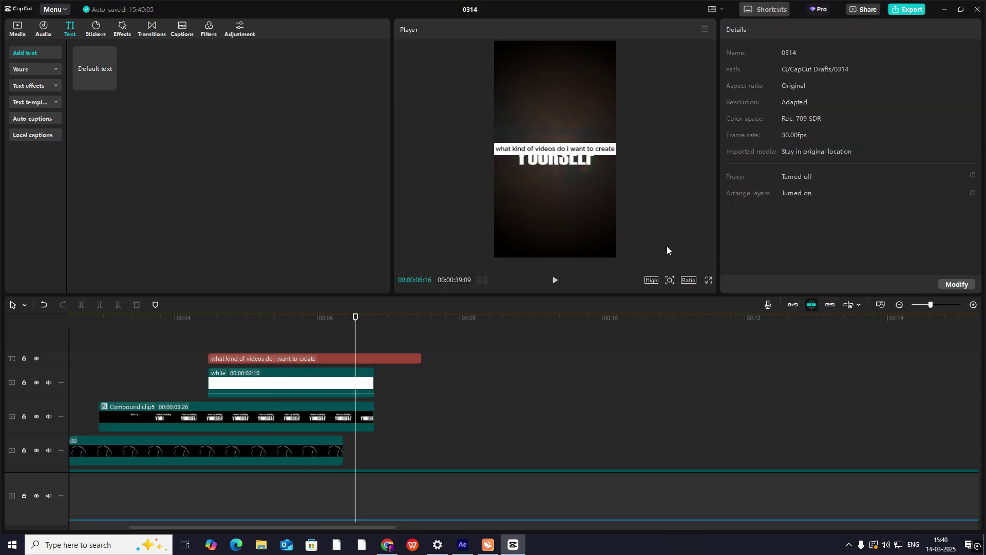
{"action": "left_click", "coordinate": [360, 358]}
{"action": "left_click", "coordinate": [768, 186]}
{"action": "left_click", "coordinate": [806, 205]}
{"action": "left_click_drag", "start_coordinate": [507, 145], "coordinate": [502, 144]}
{"action": "left_click_drag", "start_coordinate": [356, 330], "coordinate": [211, 351]}
{"action": "key", "text": "space"}
{"action": "key", "text": "space"}
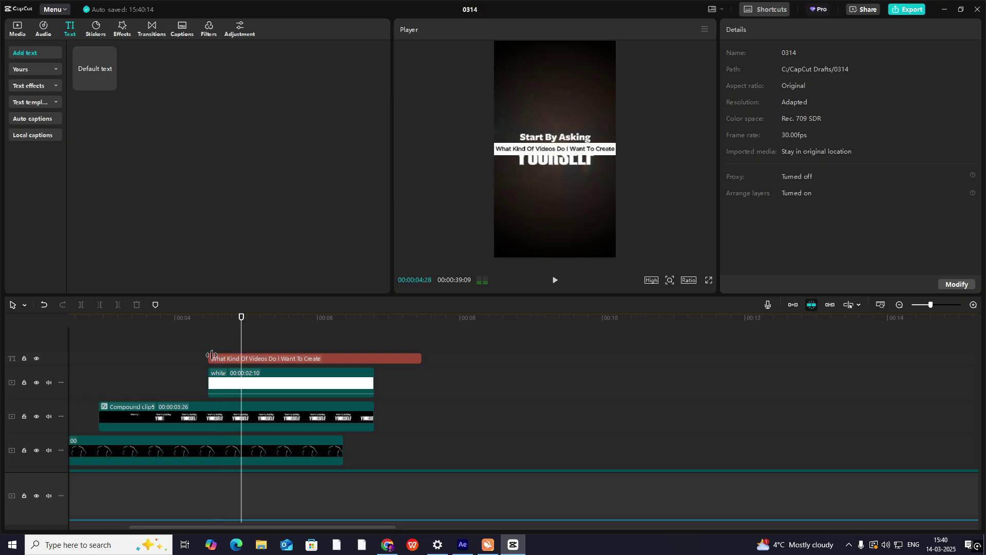
- Apply the Type 2 entrance animation at 1.1 s to the question text and start the text slightly after the white bar
{"action": "left_click", "coordinate": [211, 356]}
{"action": "left_click", "coordinate": [769, 30]}
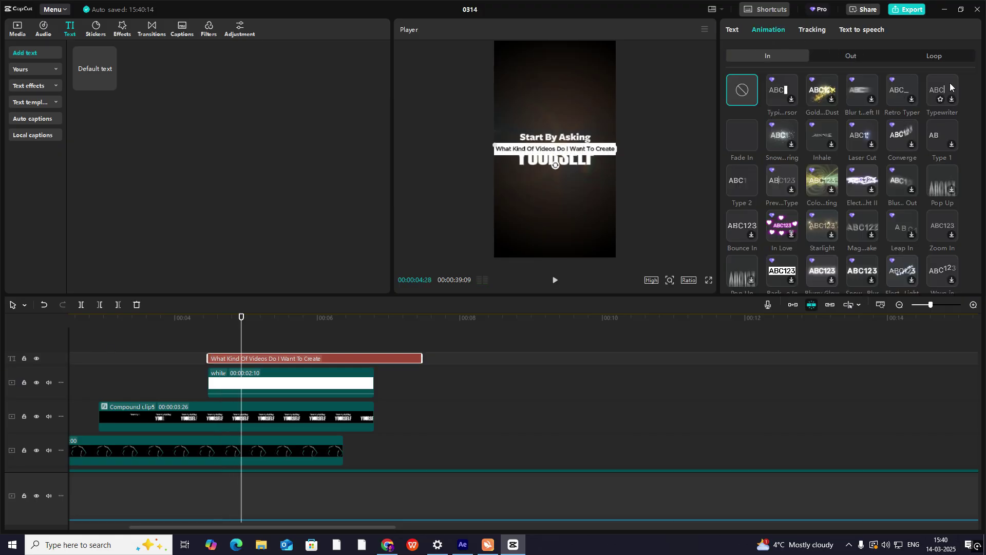
{"action": "left_click", "coordinate": [745, 184]}
{"action": "left_click", "coordinate": [862, 284]}
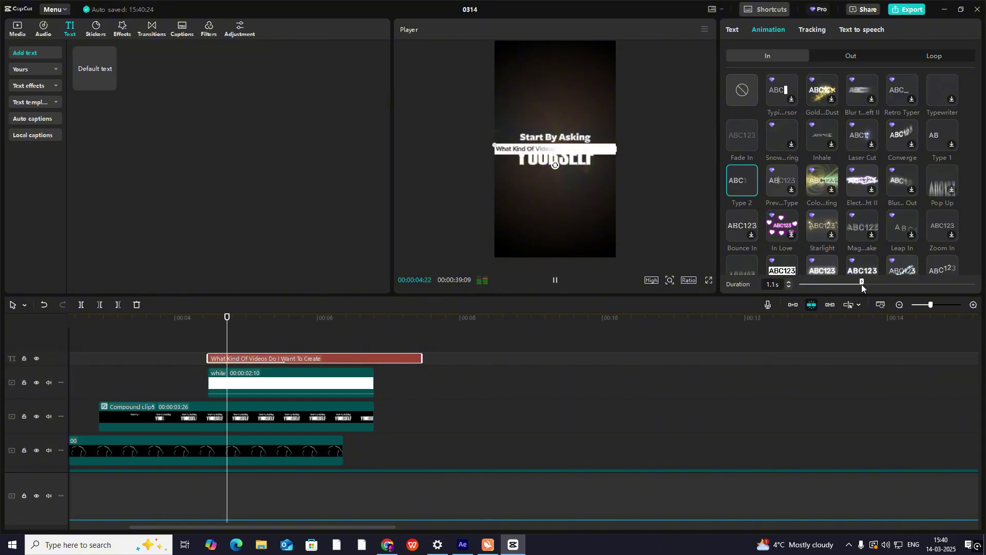
{"action": "left_click_drag", "start_coordinate": [219, 356], "coordinate": [241, 356]}
{"action": "left_click", "coordinate": [208, 343]}
{"action": "key", "text": "space"}
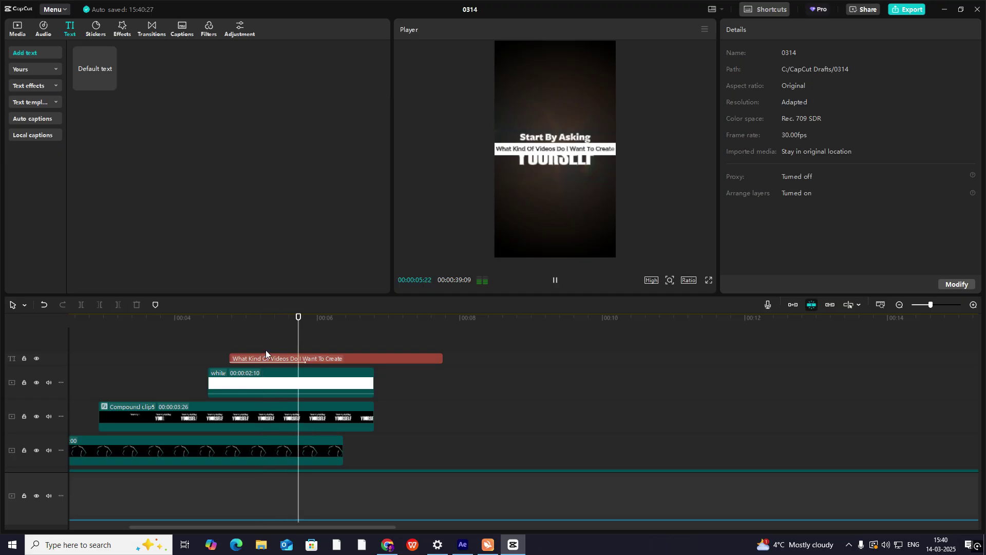
- Lengthen the question text's Type 2 entrance, trying 2.2 s and settling on 1.7 s
{"action": "left_click", "coordinate": [304, 360]}
{"action": "left_click", "coordinate": [927, 284]}
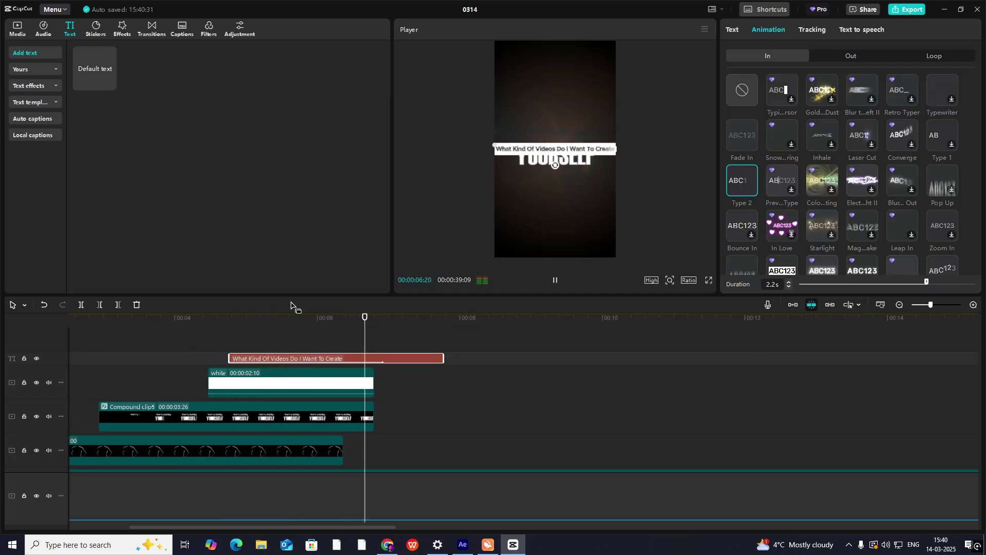
{"action": "left_click", "coordinate": [900, 284]}
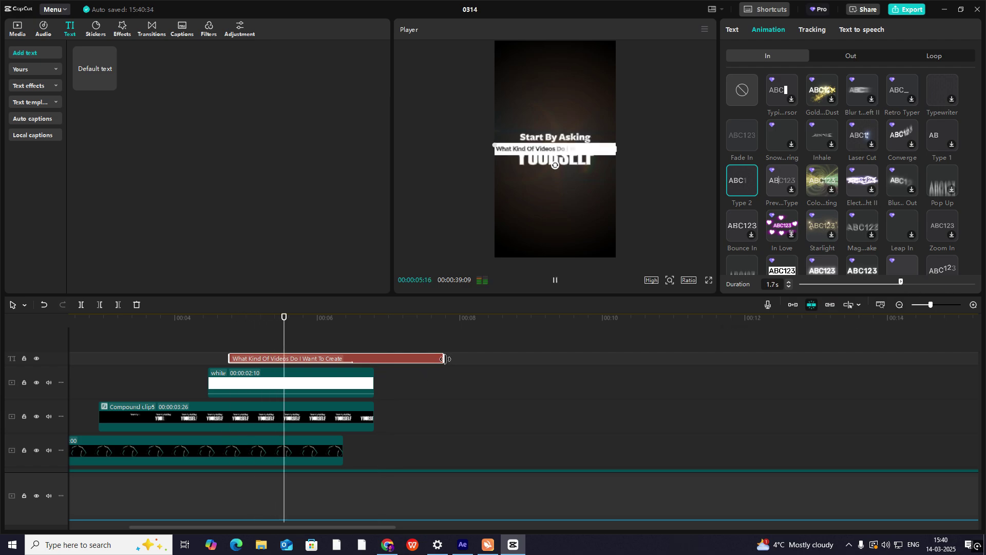
- Trim the question text to end at 00:00:06:17 and shorten the white clip to the same end
{"action": "left_click_drag", "start_coordinate": [443, 359], "coordinate": [378, 364]}
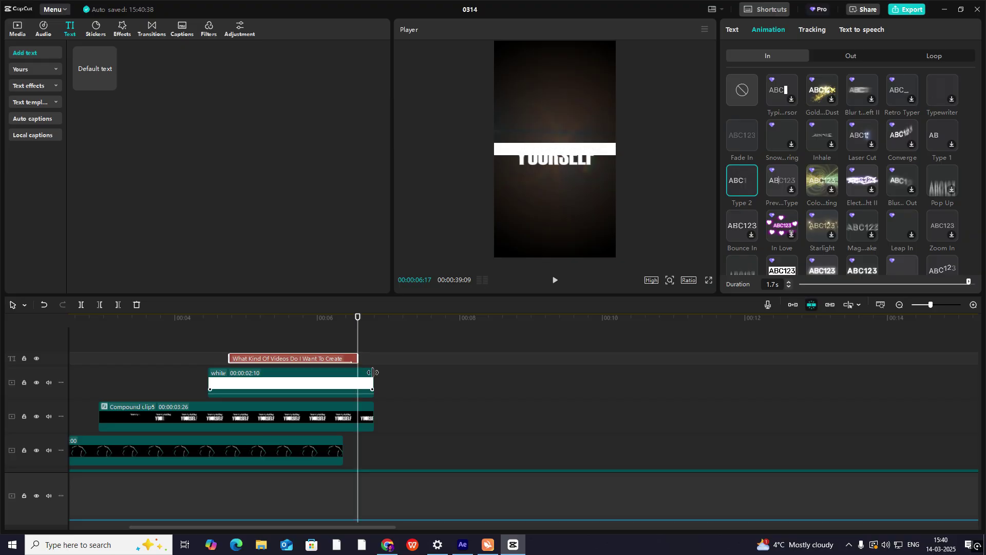
{"action": "left_click_drag", "start_coordinate": [373, 382], "coordinate": [357, 381]}
{"action": "left_click", "coordinate": [213, 337]}
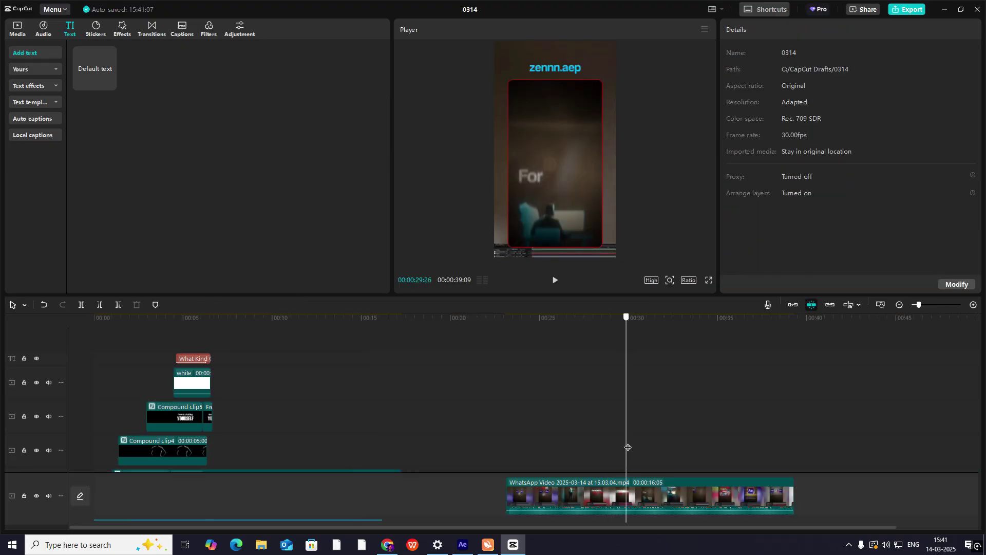
- Combine the question text, the white clip, the text compound clip and its freeze frame into one compound clip
{"action": "left_click_drag", "start_coordinate": [627, 451], "coordinate": [178, 401]}
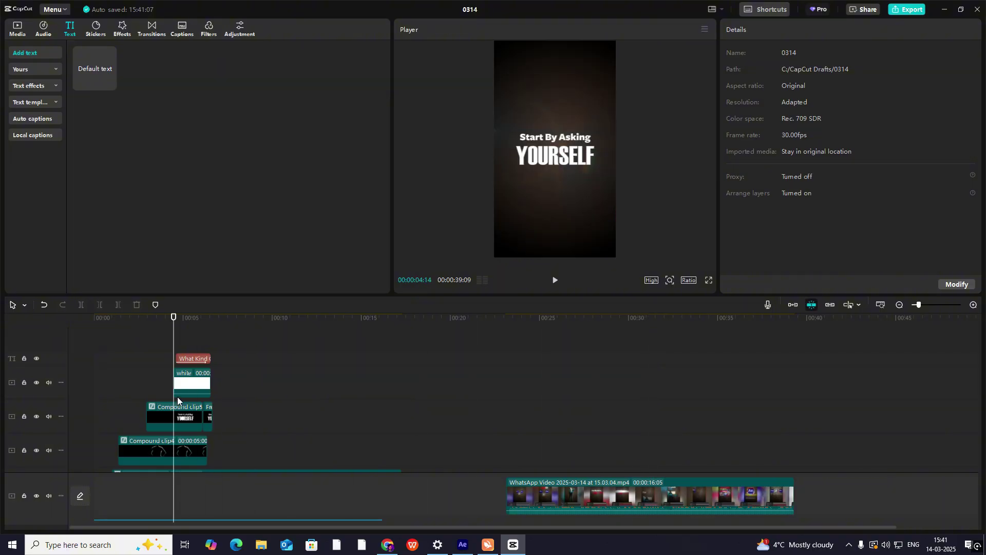
{"action": "left_click_drag", "start_coordinate": [382, 347], "coordinate": [401, 389]}
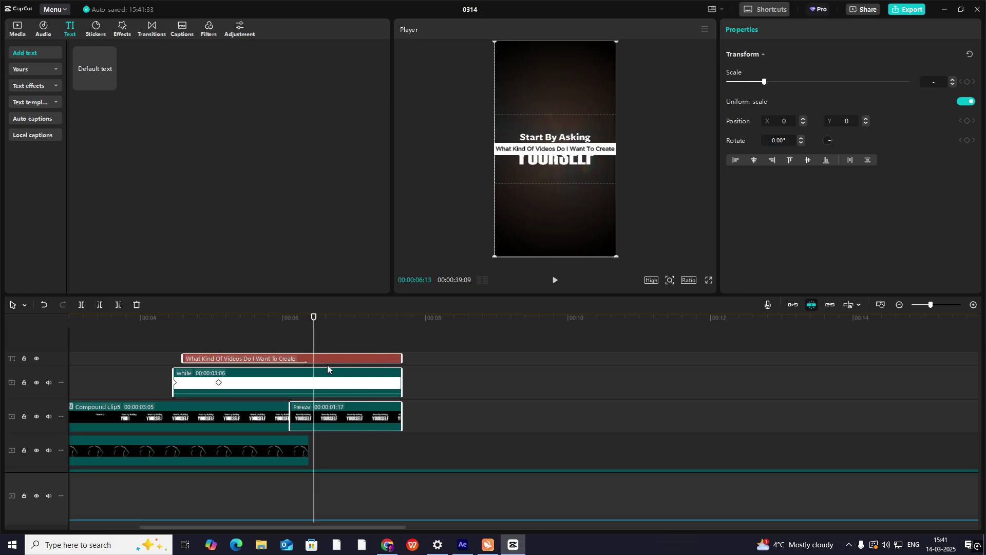
{"action": "left_click", "coordinate": [236, 415]}
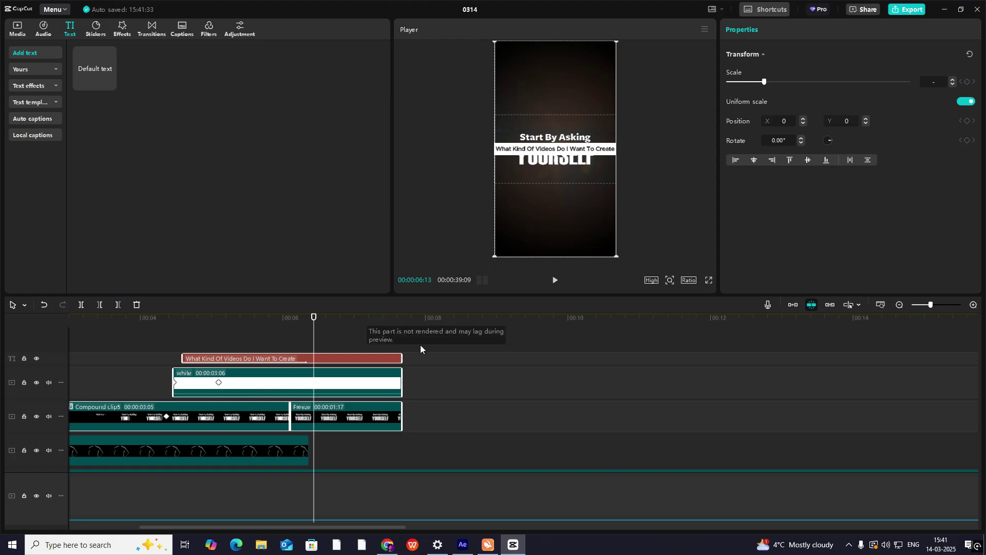
{"action": "key", "text": "alt+g"}
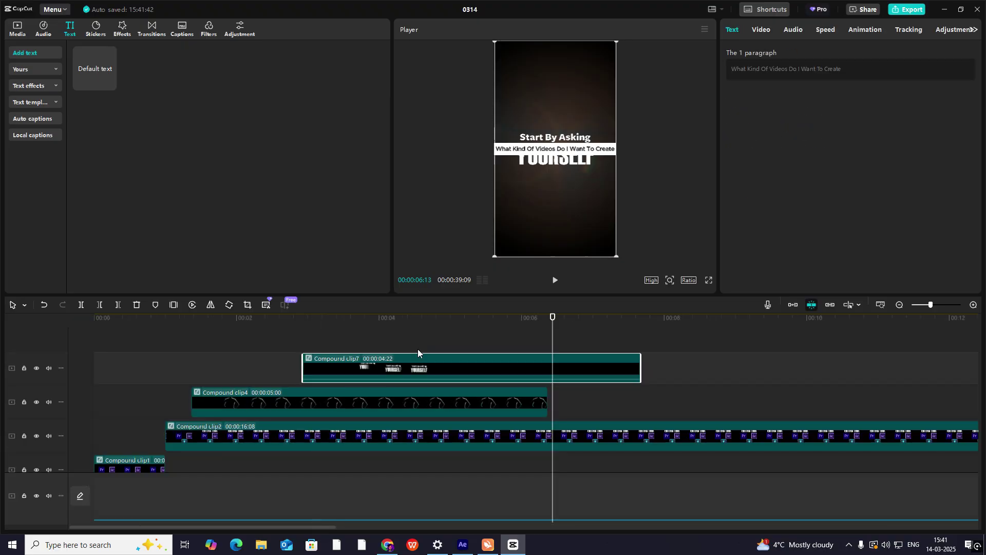
- Keyframe the new compound clip's transform at 00:00:06:18 and move it up to Y 2325 at 00:00:07:06
{"action": "left_click", "coordinate": [764, 30]}
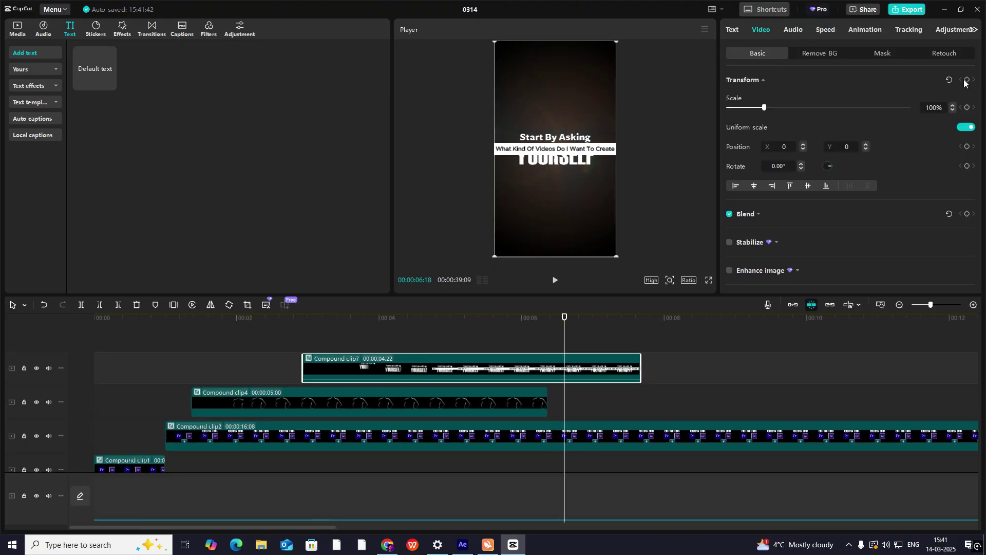
{"action": "left_click", "coordinate": [968, 80]}
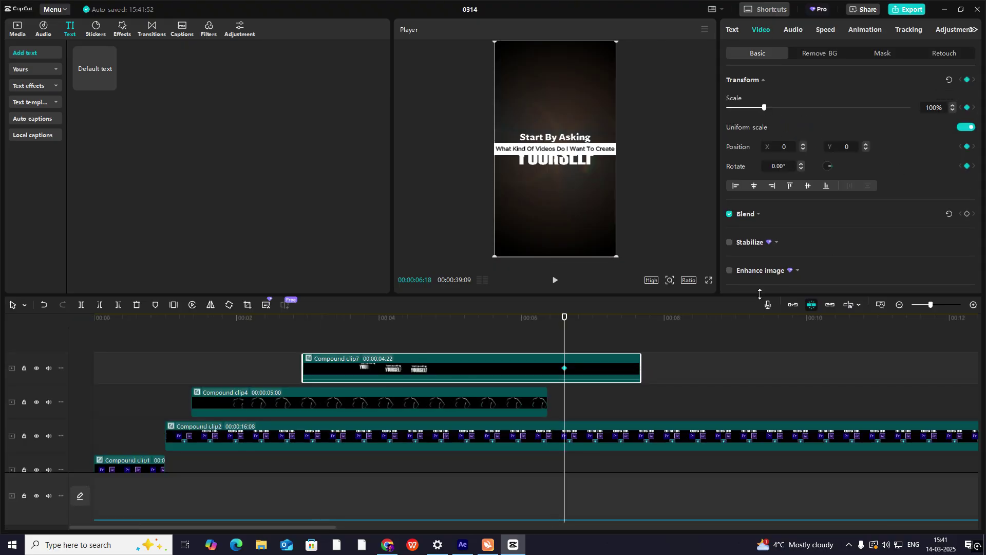
{"action": "left_click", "coordinate": [608, 340]}
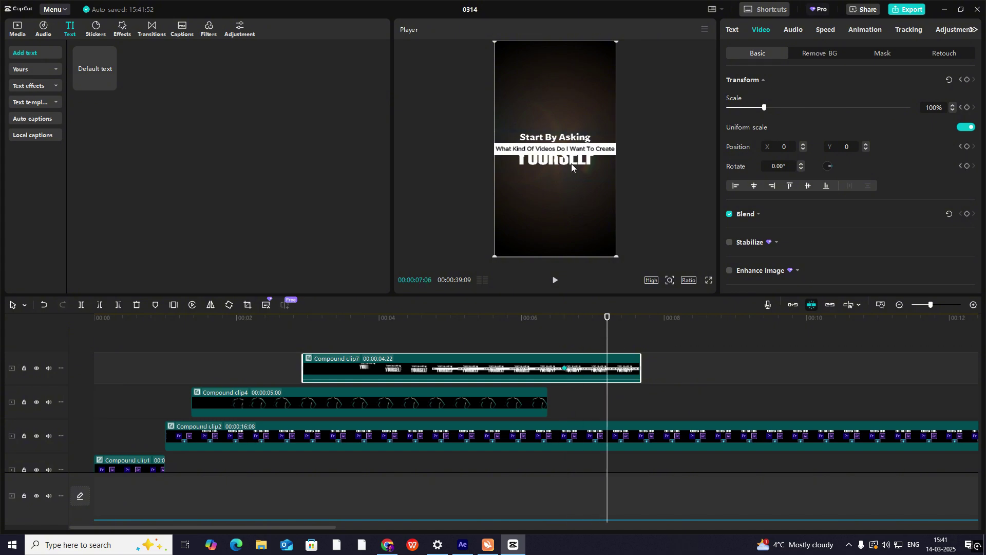
{"action": "left_click_drag", "start_coordinate": [561, 157], "coordinate": [564, 39]}
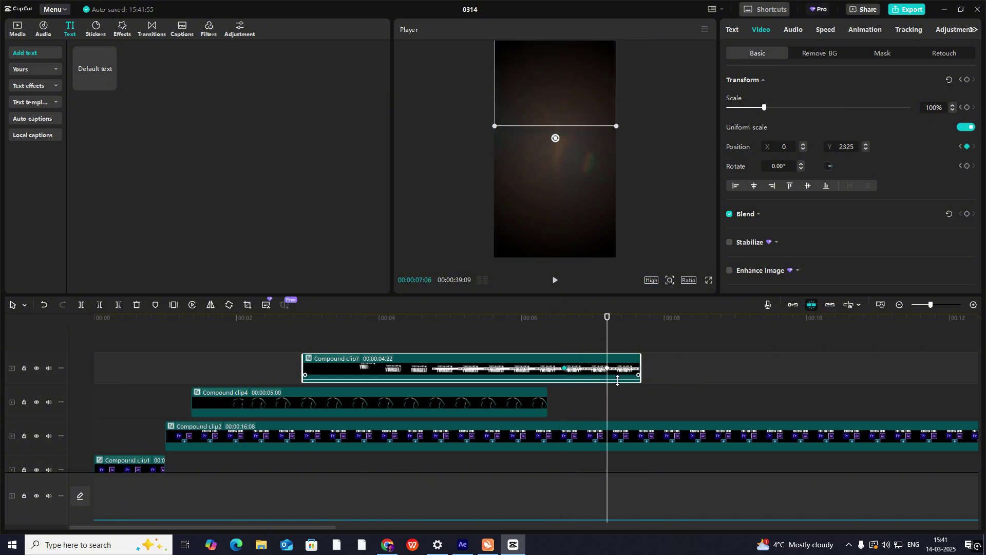
- Apply a preset easing curve to the new compound clip's upward Y movement and preview its exit
{"action": "left_click", "coordinate": [593, 356]}
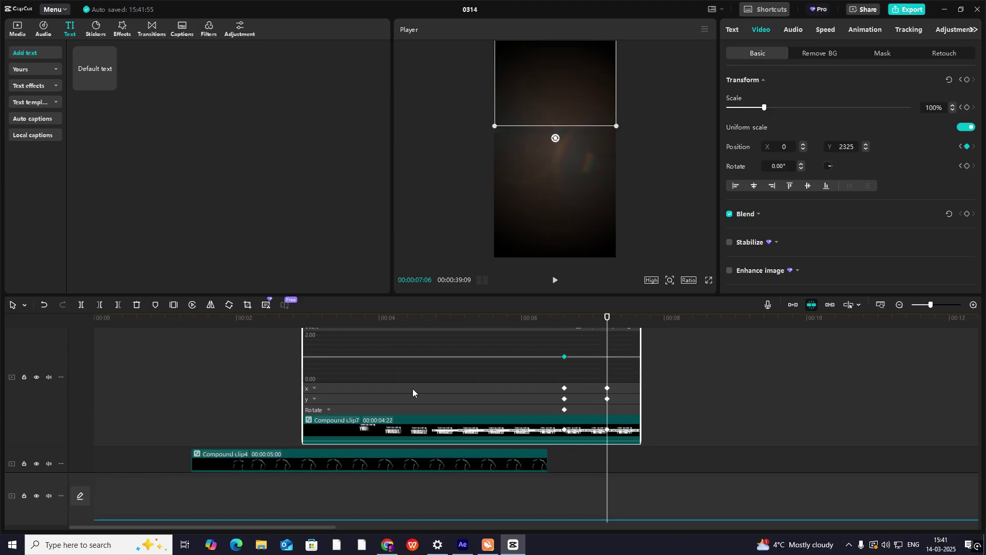
{"action": "left_click", "coordinate": [342, 396]}
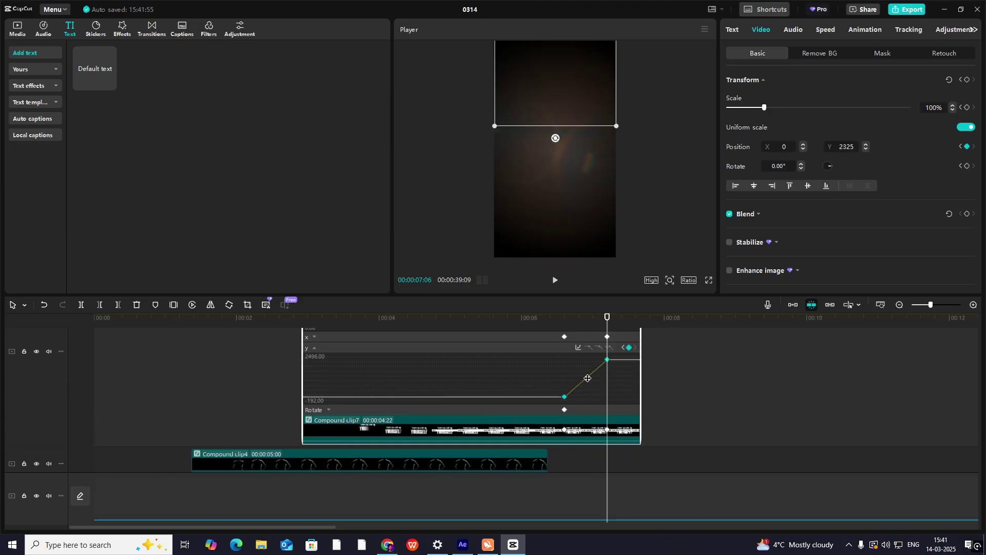
{"action": "left_click", "coordinate": [578, 348]}
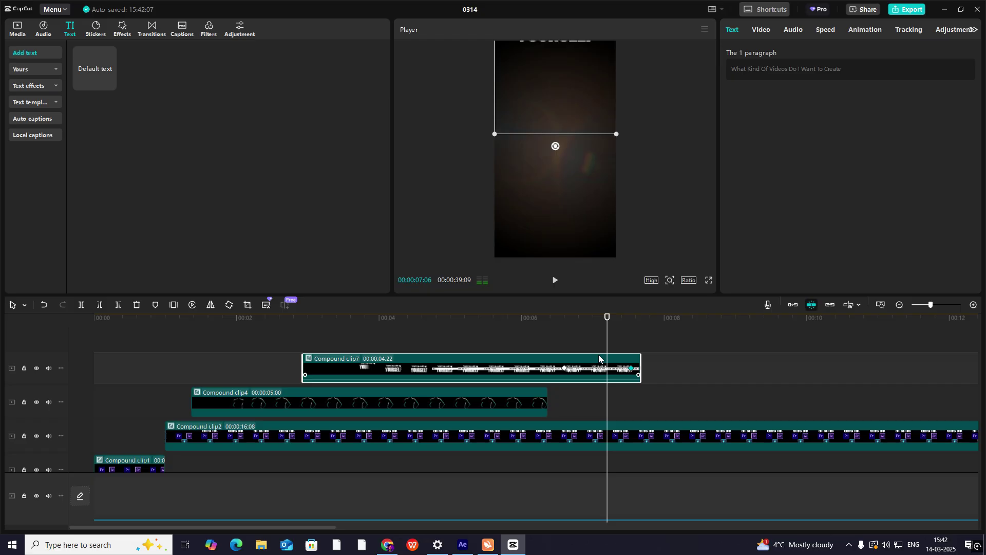
{"action": "left_click", "coordinate": [566, 340]}
{"action": "key", "text": "space"}
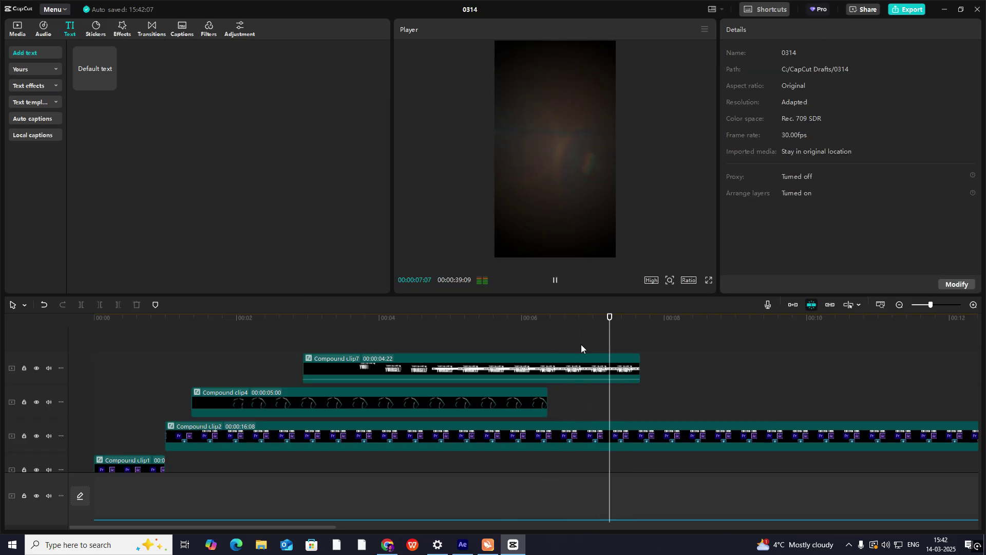
{"action": "key", "text": "space"}
- Add the Blur video effect on a track above the compound clips
{"action": "left_click", "coordinate": [902, 304]}
{"action": "left_click", "coordinate": [902, 304]}
{"action": "left_click_drag", "start_coordinate": [231, 350], "coordinate": [138, 366]}
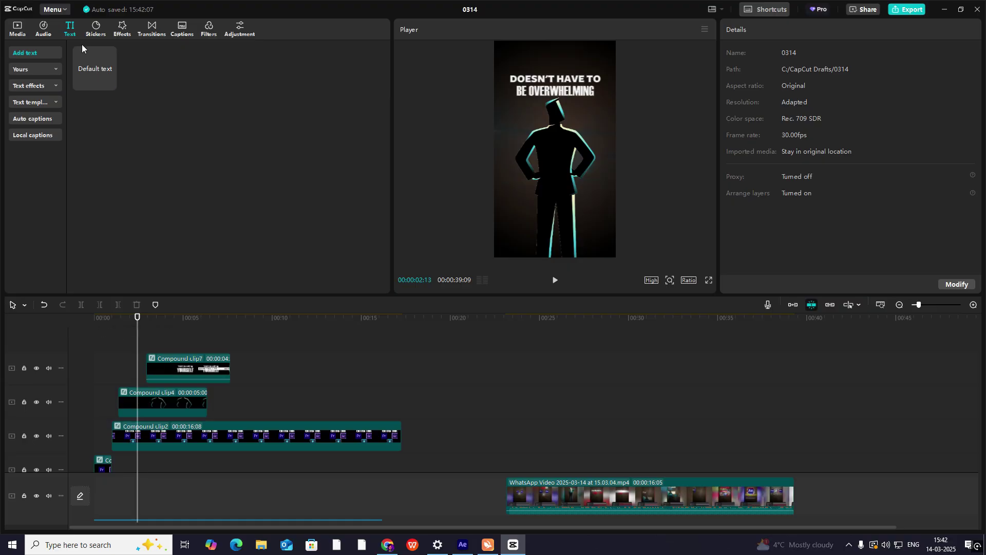
{"action": "left_click", "coordinate": [122, 30]}
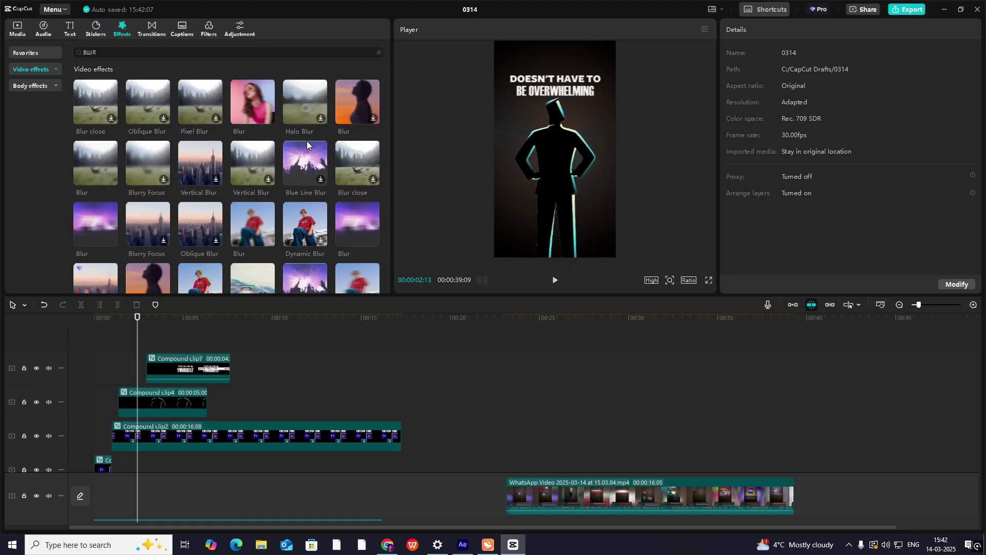
{"action": "left_click_drag", "start_coordinate": [258, 229], "coordinate": [140, 359]}
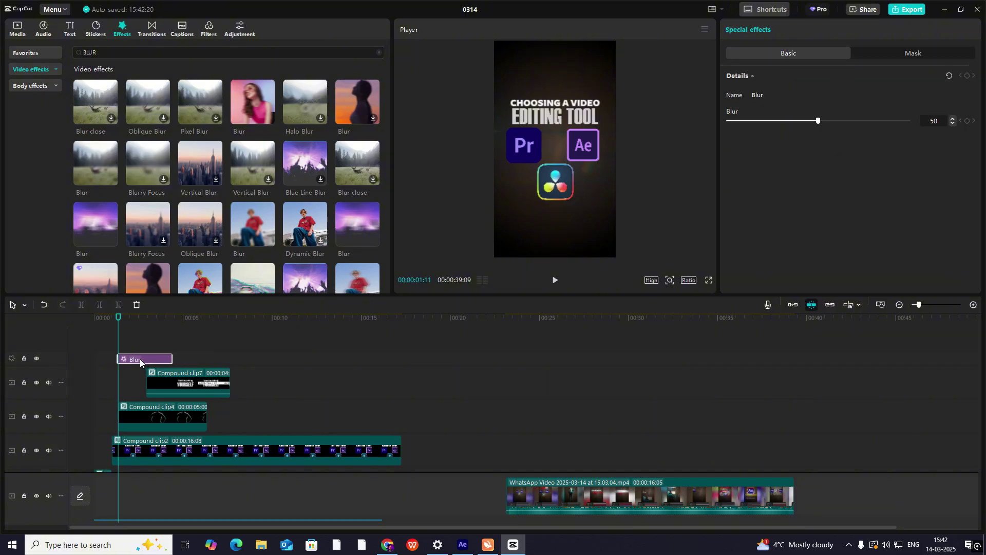
- Move the Blur effect so it starts with the question text's compound clip at 00:00:02:28
{"action": "left_click", "coordinate": [974, 305]}
{"action": "left_click", "coordinate": [974, 306]}
{"action": "left_click", "coordinate": [974, 305]}
{"action": "left_click_drag", "start_coordinate": [187, 361], "coordinate": [474, 356]}
{"action": "left_click", "coordinate": [112, 363]}
{"action": "left_click_drag", "start_coordinate": [111, 363], "coordinate": [527, 384]}
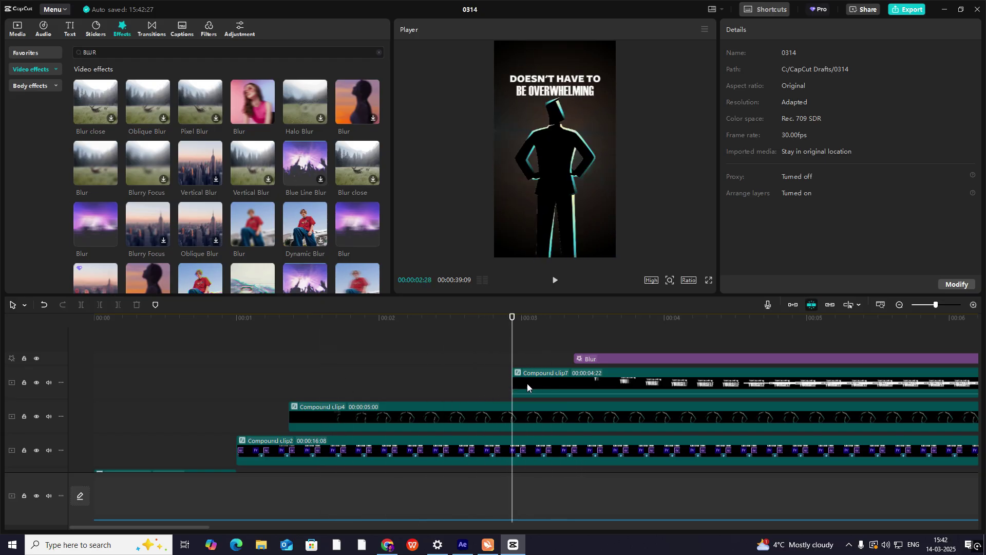
{"action": "left_click_drag", "start_coordinate": [596, 359], "coordinate": [534, 359]}
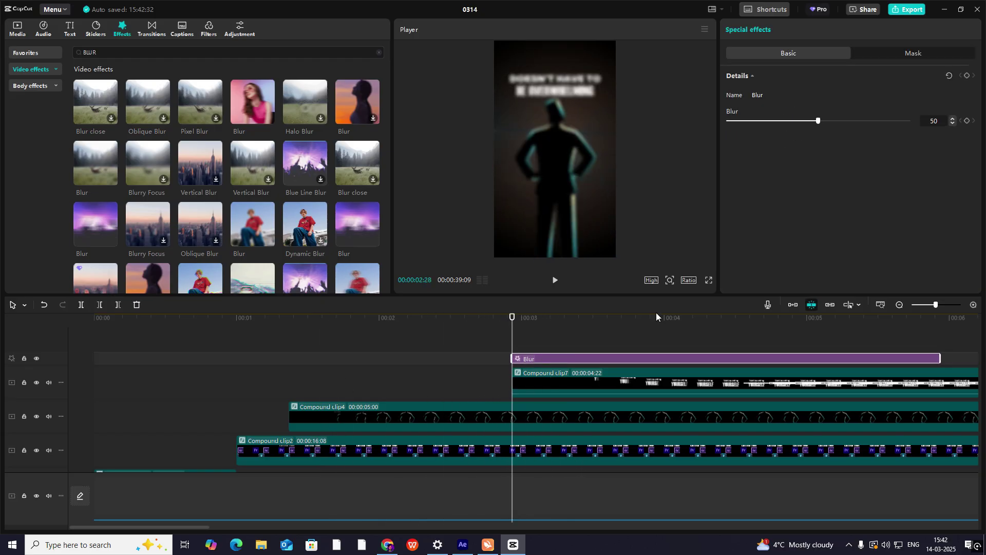
- Keyframe the Blur effect's strength at 50 at 00:00:02:28 and lower it to 0 at 00:00:04:05
{"action": "left_click", "coordinate": [921, 306]}
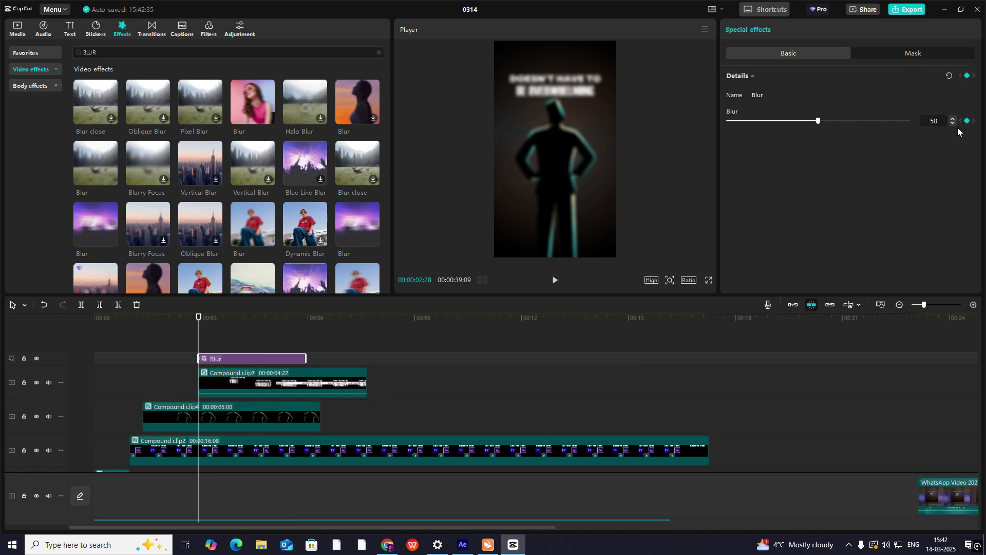
{"action": "left_click_drag", "start_coordinate": [204, 334], "coordinate": [242, 347]}
{"action": "left_click_drag", "start_coordinate": [819, 120], "coordinate": [169, 177]}
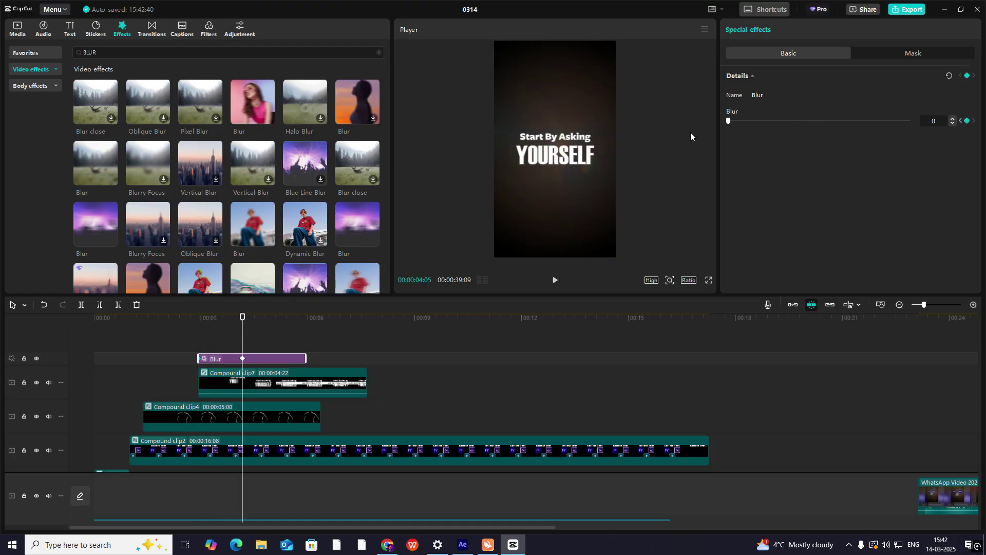
- Apply the Cubic Out preset curve to the Blur effect's fade and play back the transition into the question text
{"action": "double_click", "coordinate": [257, 361]}
{"action": "scroll", "coordinate": [658, 371], "scroll_direction": "up", "scroll_amount": 5}
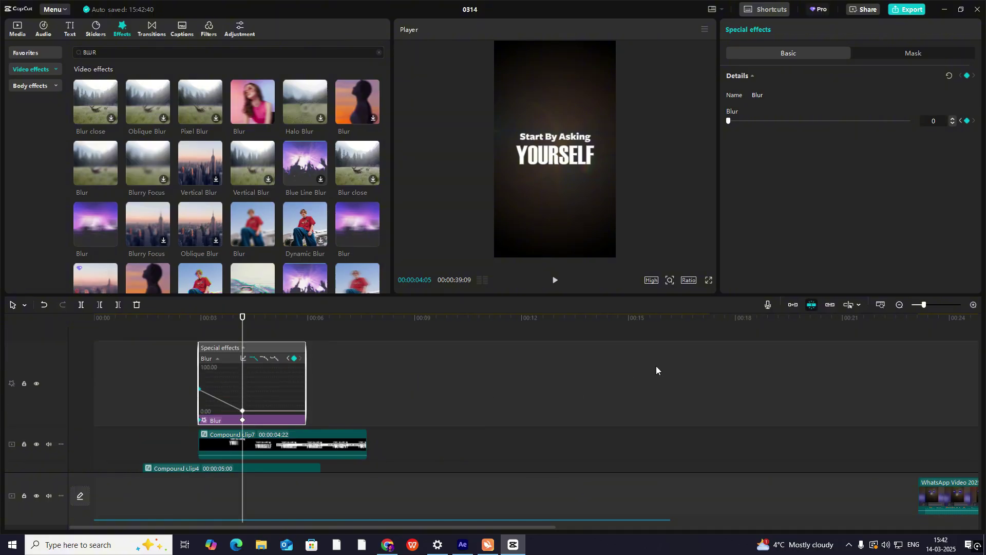
{"action": "left_click", "coordinate": [243, 358]}
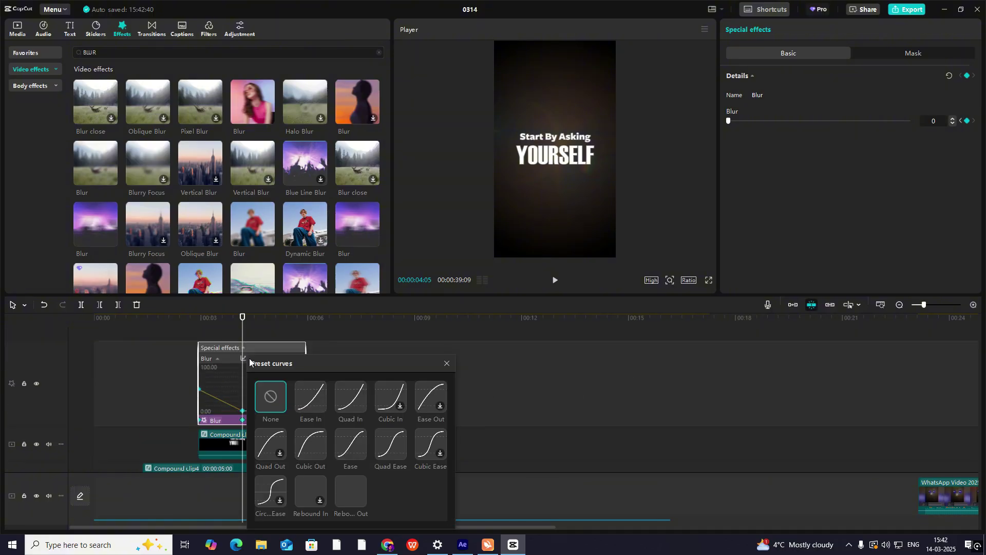
{"action": "left_click", "coordinate": [319, 445]}
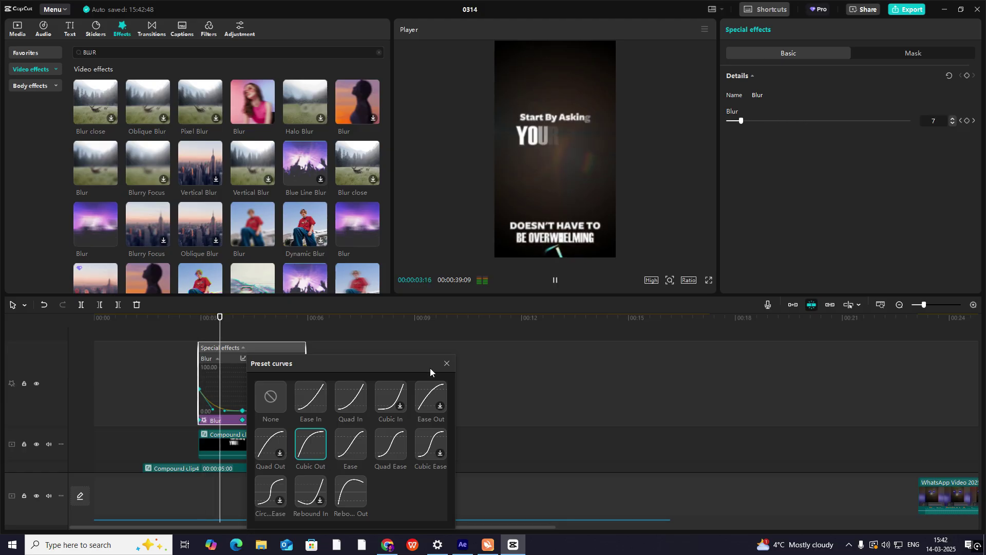
{"action": "left_click", "coordinate": [442, 362]}
{"action": "left_click", "coordinate": [190, 337]}
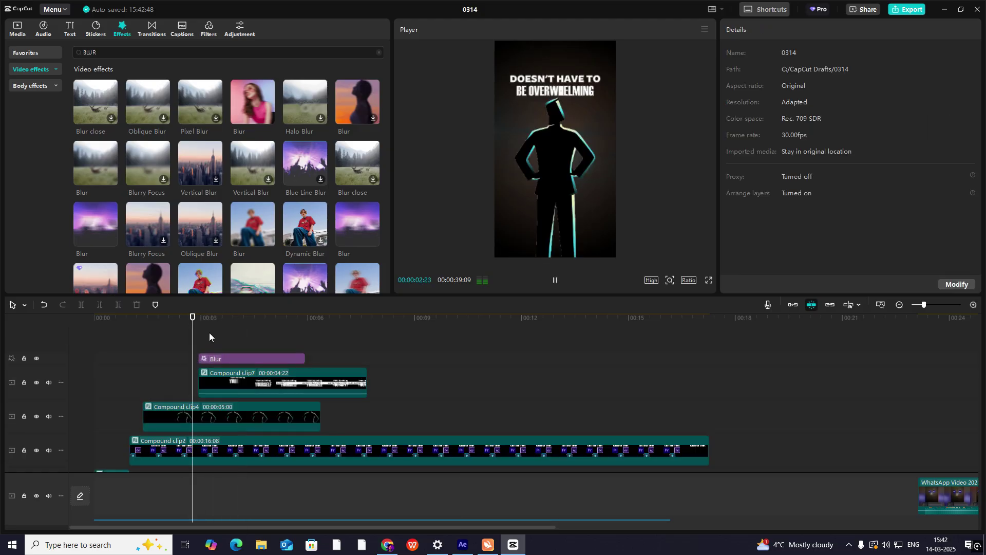
{"action": "key", "text": "space"}
{"action": "left_click", "coordinate": [150, 349]}
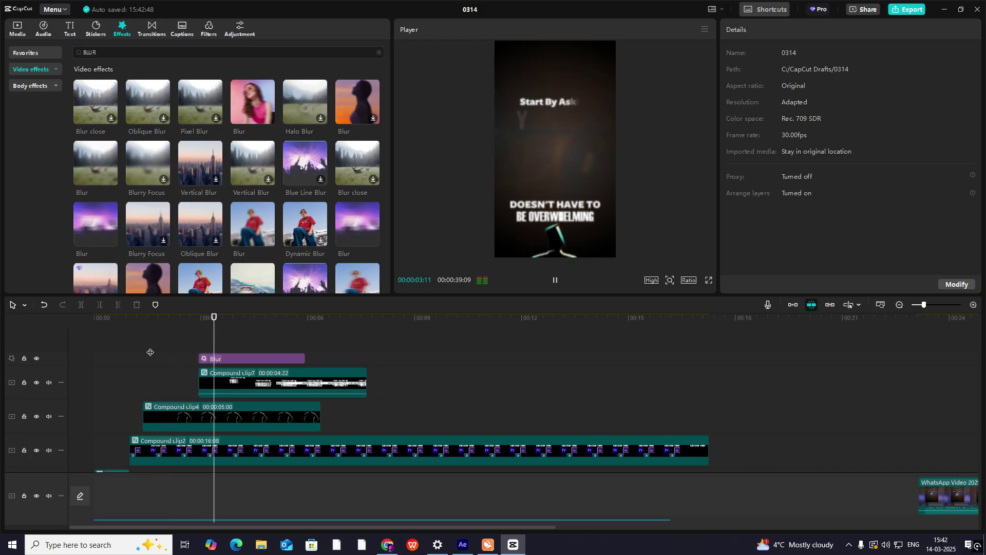
{"action": "key", "text": "space"}
{"action": "left_click_drag", "start_coordinate": [90, 352], "coordinate": [244, 399]}
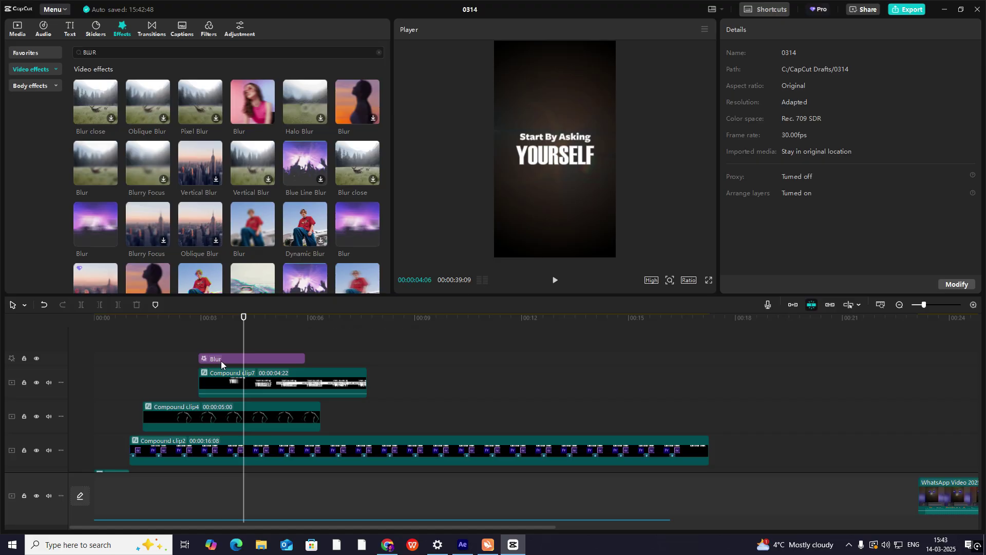
- Examine the "For Quick edits" desk scene in the reference video around 00:00:30:23
{"action": "left_click", "coordinate": [899, 305]}
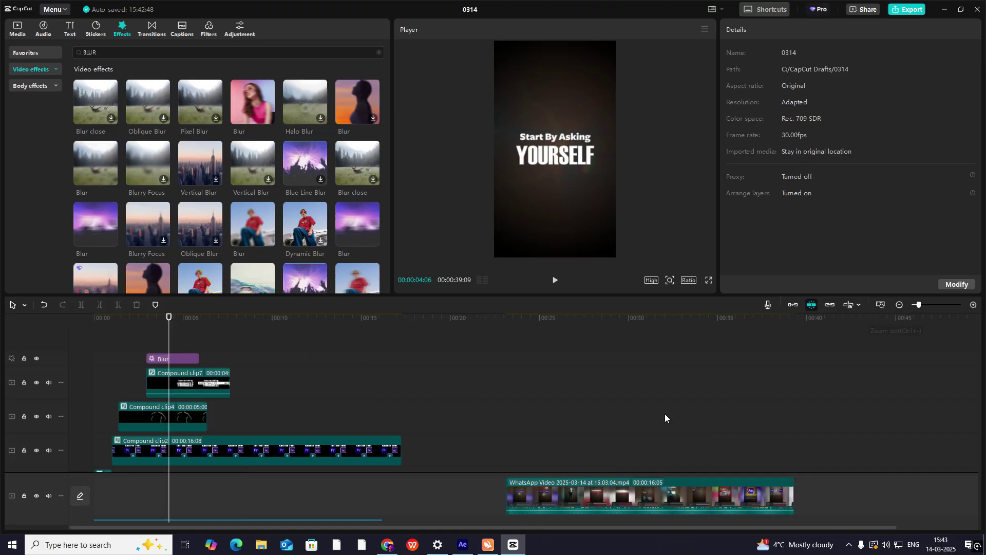
{"action": "left_click", "coordinate": [599, 407]}
{"action": "left_click_drag", "start_coordinate": [608, 407], "coordinate": [643, 445]}
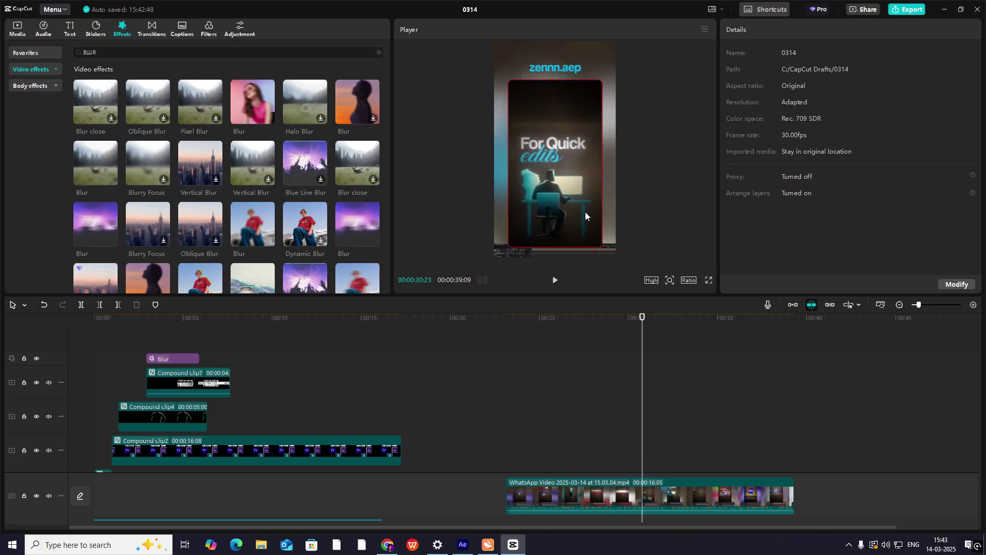
{"action": "left_click", "coordinate": [15, 26]}
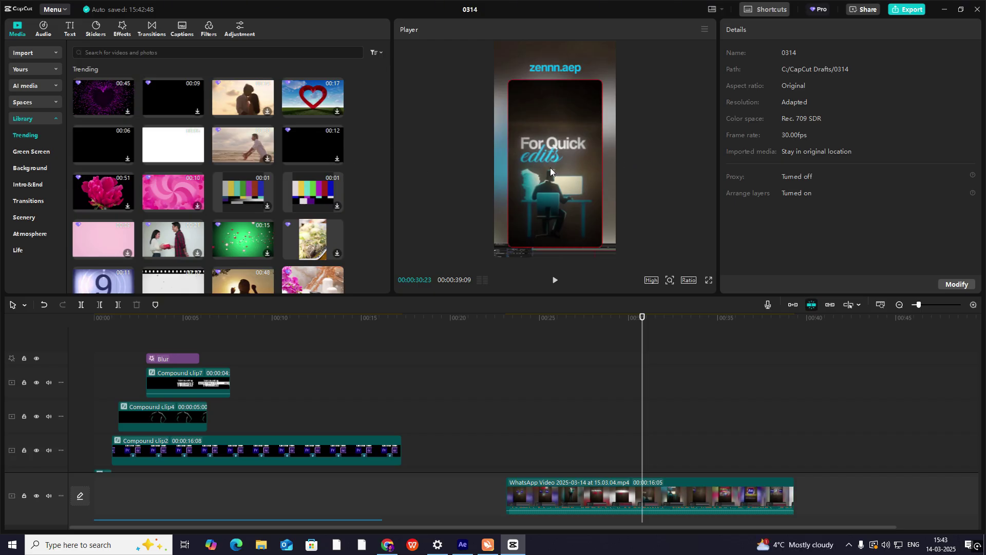
{"action": "left_click", "coordinate": [209, 353]}
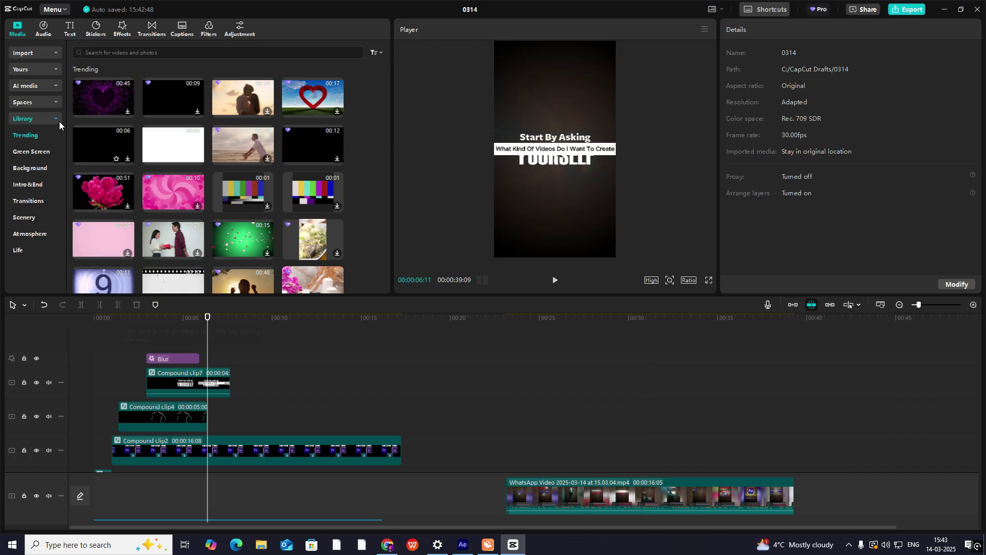
{"action": "left_click", "coordinate": [68, 29]}
{"action": "left_click_drag", "start_coordinate": [95, 68], "coordinate": [209, 355]}
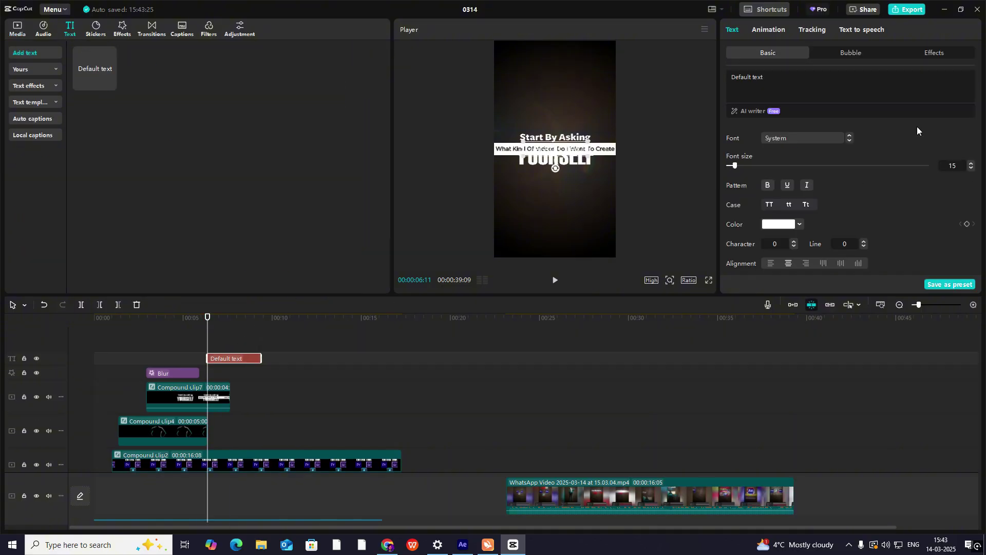
{"action": "left_click", "coordinate": [826, 139]}
{"action": "left_click_drag", "start_coordinate": [861, 373], "coordinate": [870, 396]}
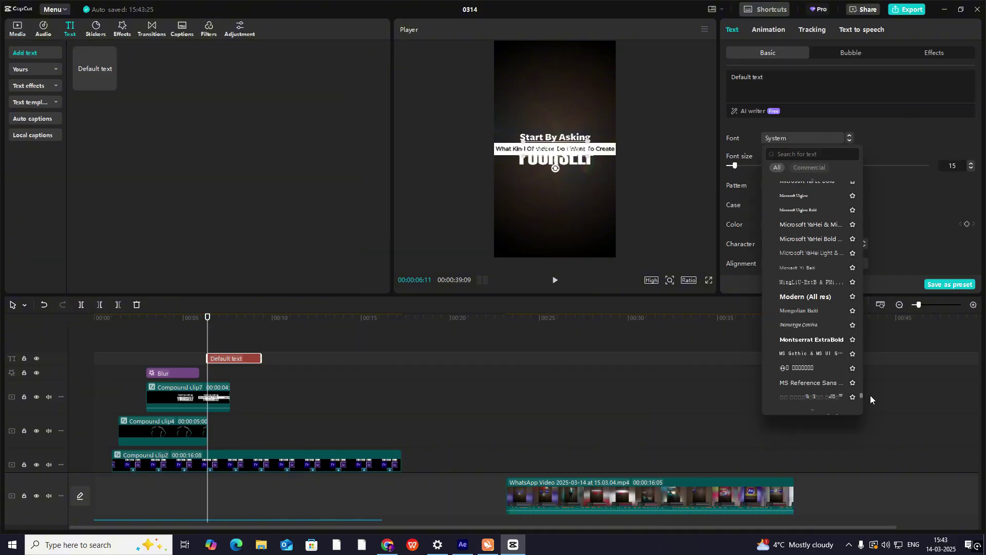
{"action": "left_click", "coordinate": [800, 327]}
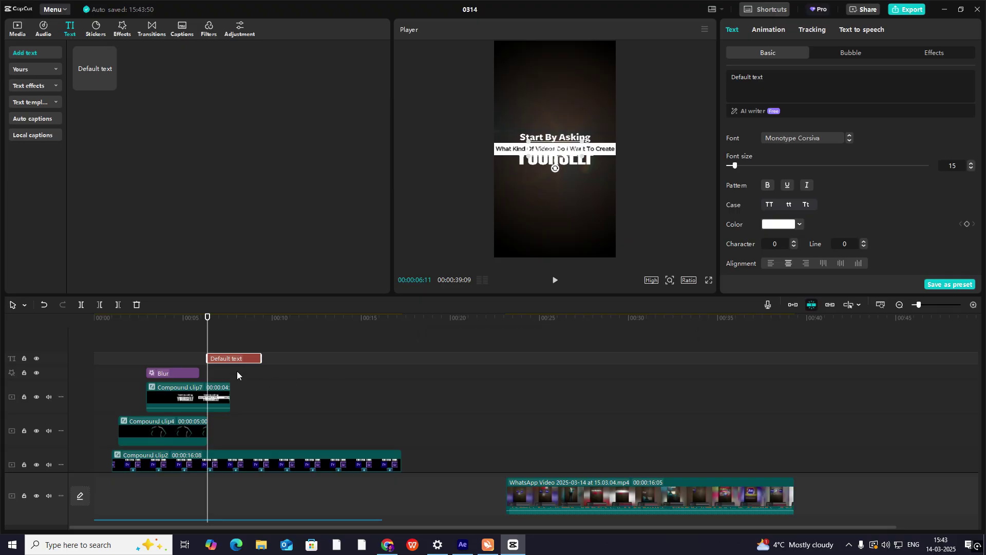
{"action": "left_click", "coordinate": [230, 344]}
{"action": "left_click", "coordinate": [241, 357]}
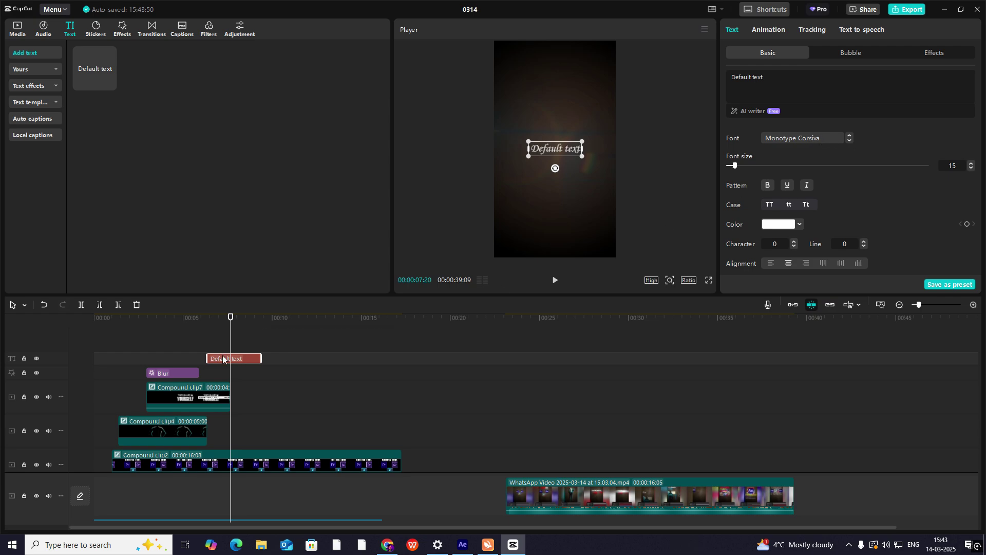
{"action": "key", "text": "Delete"}
- Place On desk.png on a new track above the Blur effect, enlarge it to 170% and move it down out of the frame
{"action": "left_click", "coordinate": [27, 32]}
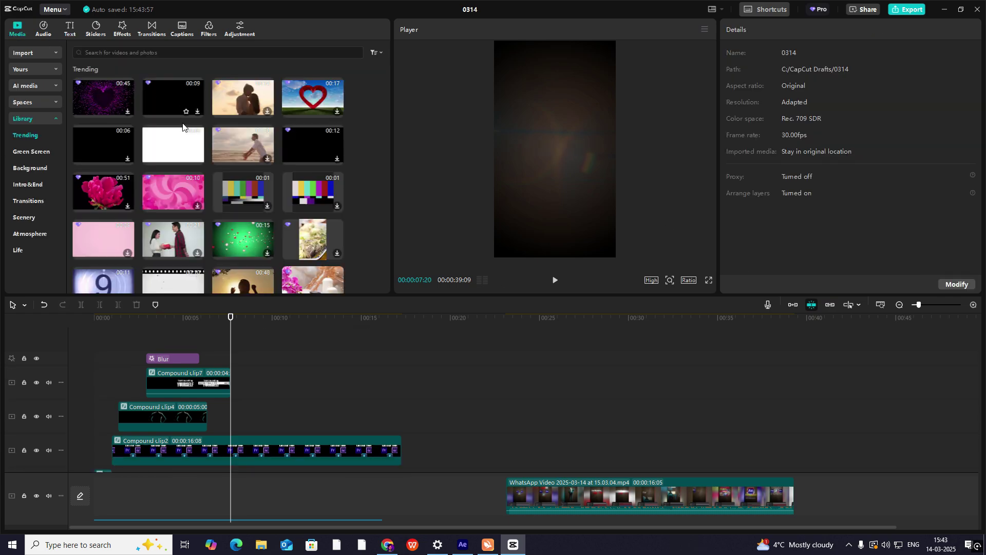
{"action": "left_click", "coordinate": [44, 54]}
{"action": "left_click_drag", "start_coordinate": [230, 107], "coordinate": [202, 350]}
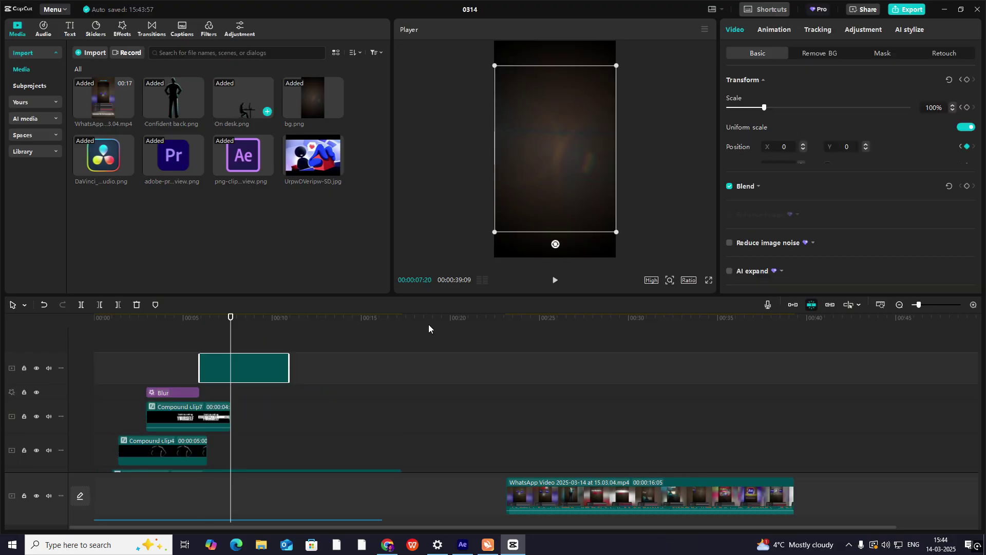
{"action": "left_click_drag", "start_coordinate": [589, 194], "coordinate": [586, 181]}
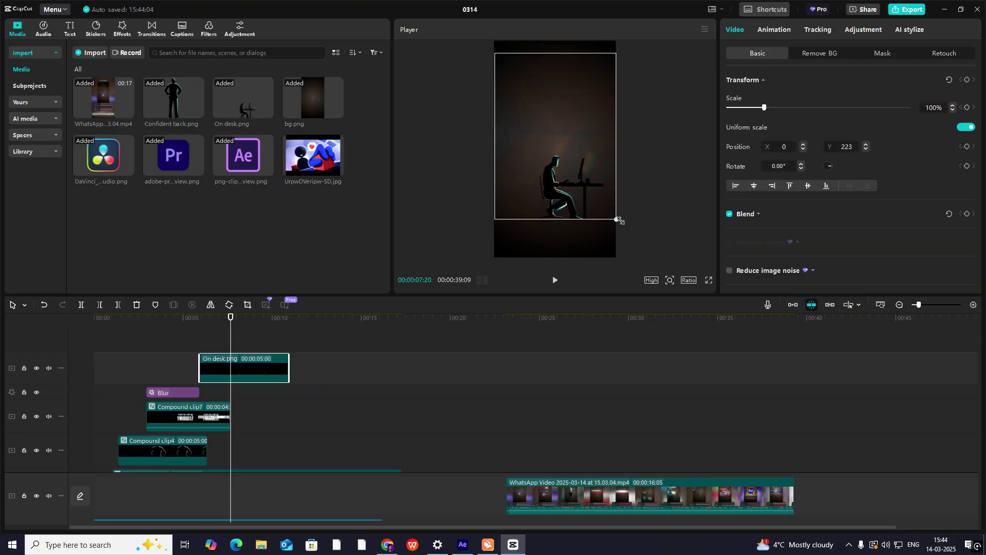
{"action": "left_click_drag", "start_coordinate": [620, 220], "coordinate": [660, 277]}
{"action": "left_click_drag", "start_coordinate": [576, 227], "coordinate": [566, 322]}
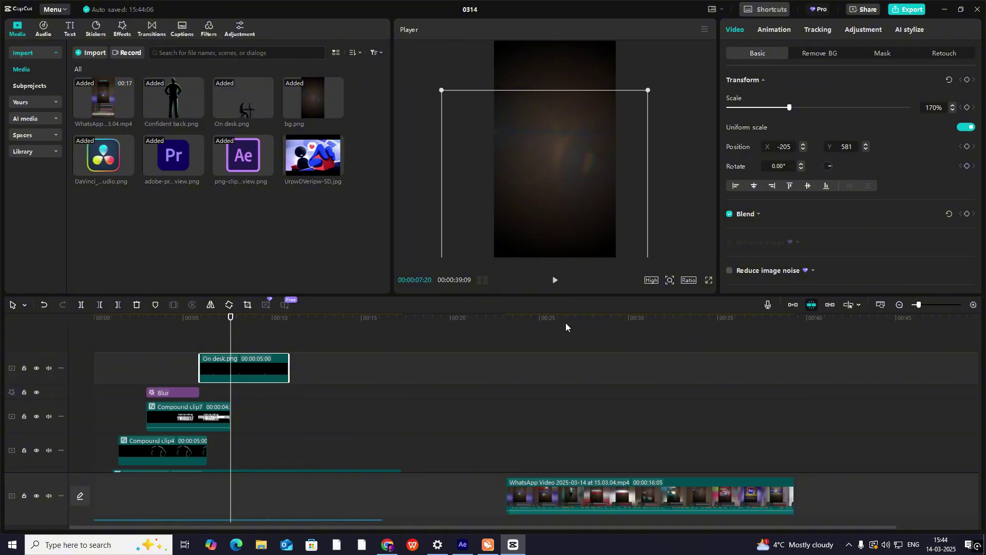
- Start the On desk.png clip at 00:00:06:18 and keyframe its position from there up to X -187, Y 518 at 00:00:07:20
{"action": "left_click", "coordinate": [194, 347]}
{"action": "left_click_drag", "start_coordinate": [195, 348], "coordinate": [203, 352]}
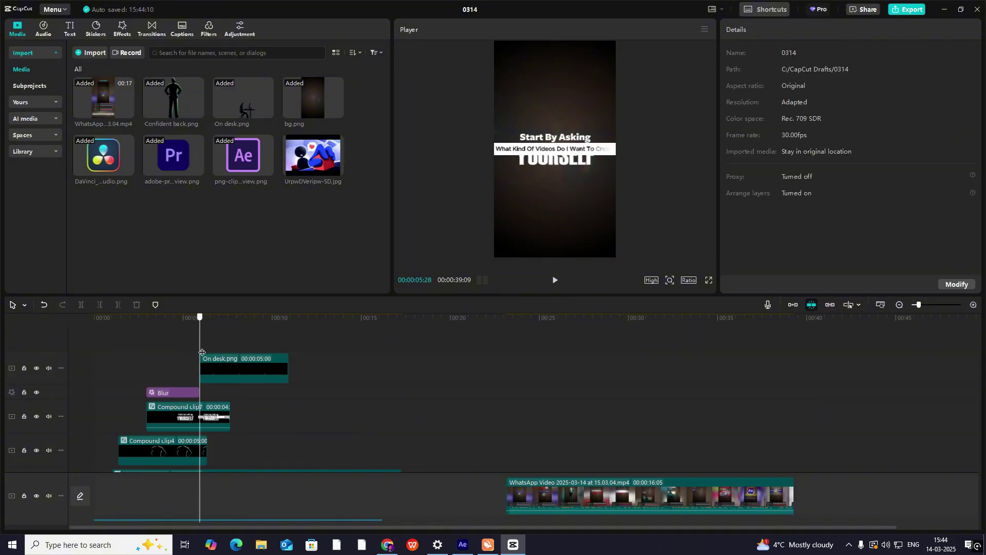
{"action": "left_click", "coordinate": [221, 325]}
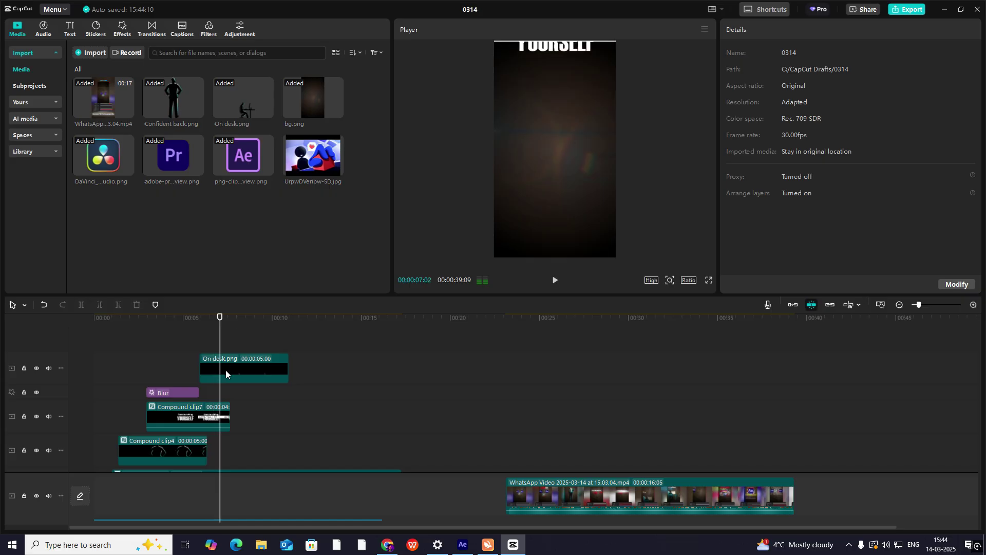
{"action": "left_click", "coordinate": [215, 417]}
{"action": "left_click", "coordinate": [214, 393]}
{"action": "left_click", "coordinate": [207, 412]}
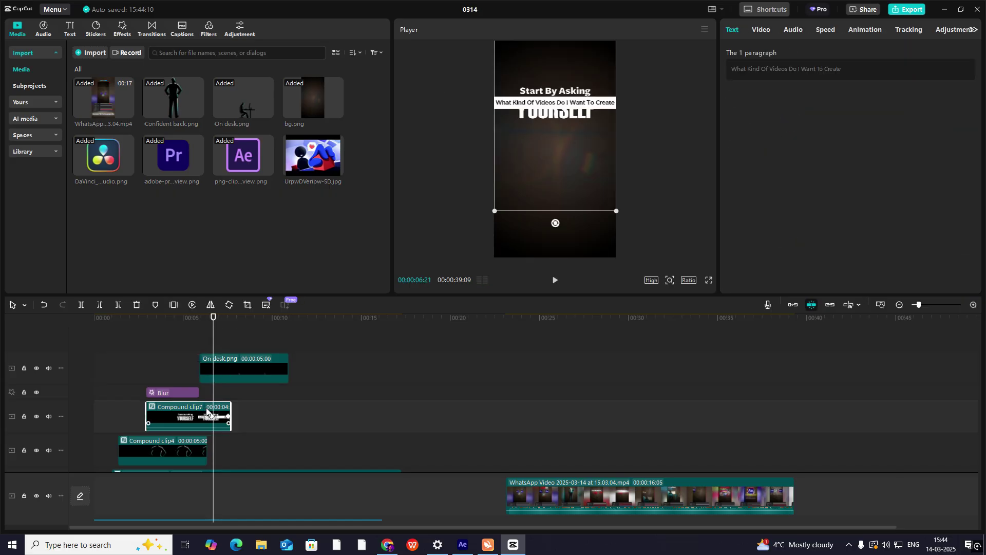
{"action": "left_click", "coordinate": [212, 342]}
{"action": "left_click_drag", "start_coordinate": [219, 367], "coordinate": [230, 367]}
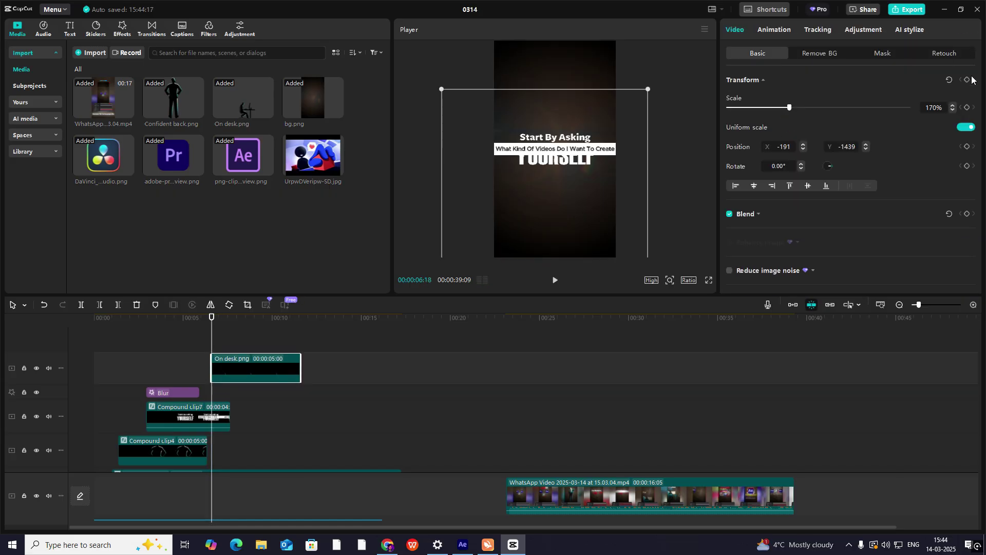
{"action": "left_click_drag", "start_coordinate": [213, 341], "coordinate": [230, 342]}
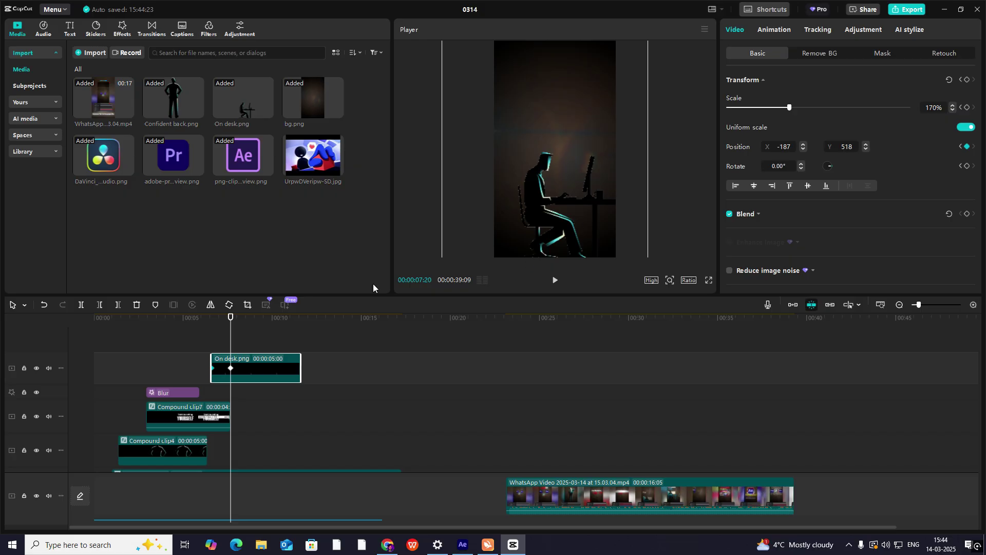
- Apply the Cubic Out preset curve to On desk.png's upward Y movement and play back its entrance
{"action": "left_click", "coordinate": [283, 371]}
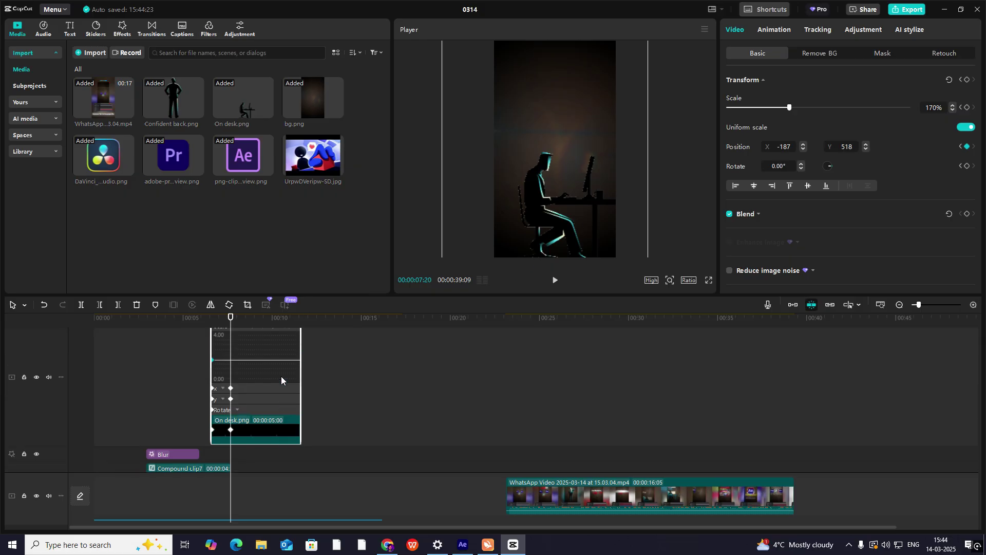
{"action": "left_click", "coordinate": [973, 305]}
{"action": "scroll", "coordinate": [275, 424], "scroll_direction": "up", "scroll_amount": 2}
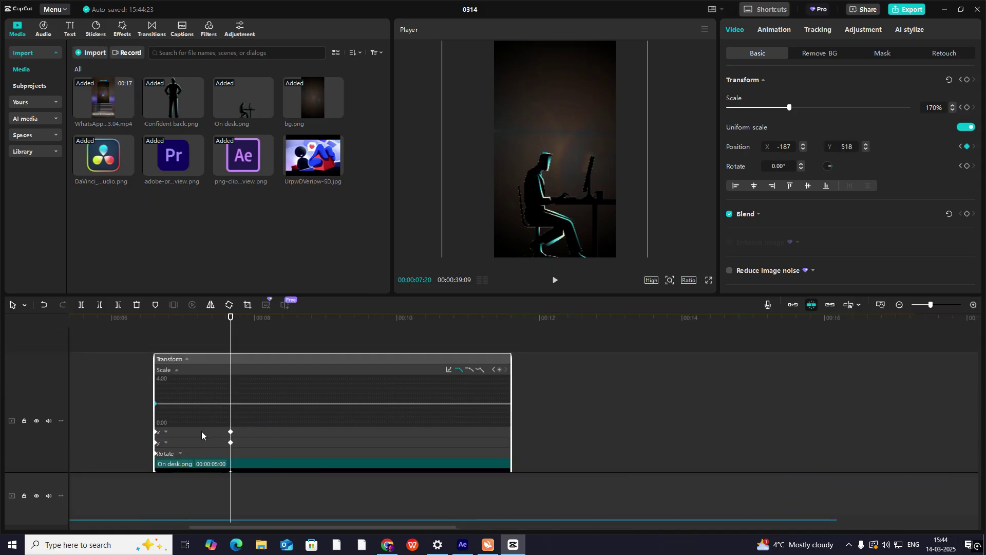
{"action": "left_click", "coordinate": [202, 435]}
{"action": "left_click", "coordinate": [205, 445]}
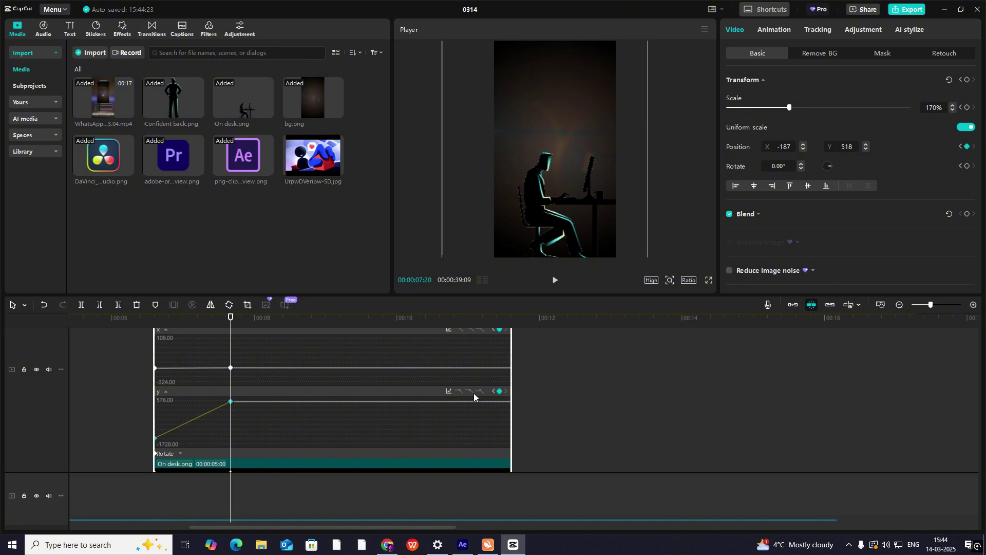
{"action": "left_click", "coordinate": [449, 391]}
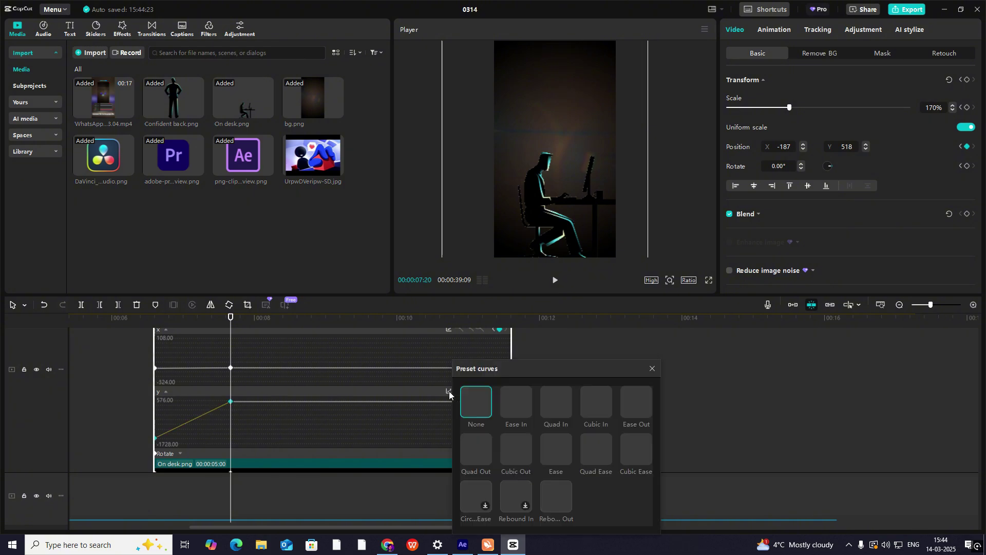
{"action": "left_click", "coordinate": [515, 452]}
{"action": "left_click", "coordinate": [653, 369]}
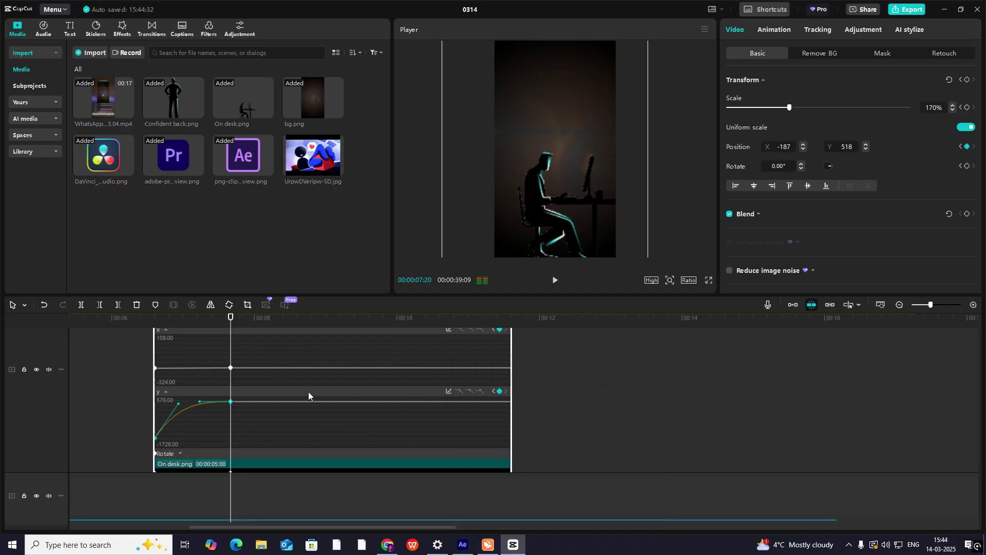
{"action": "key", "text": "alt+k"}
{"action": "left_click", "coordinate": [137, 346]}
{"action": "key", "text": "space"}
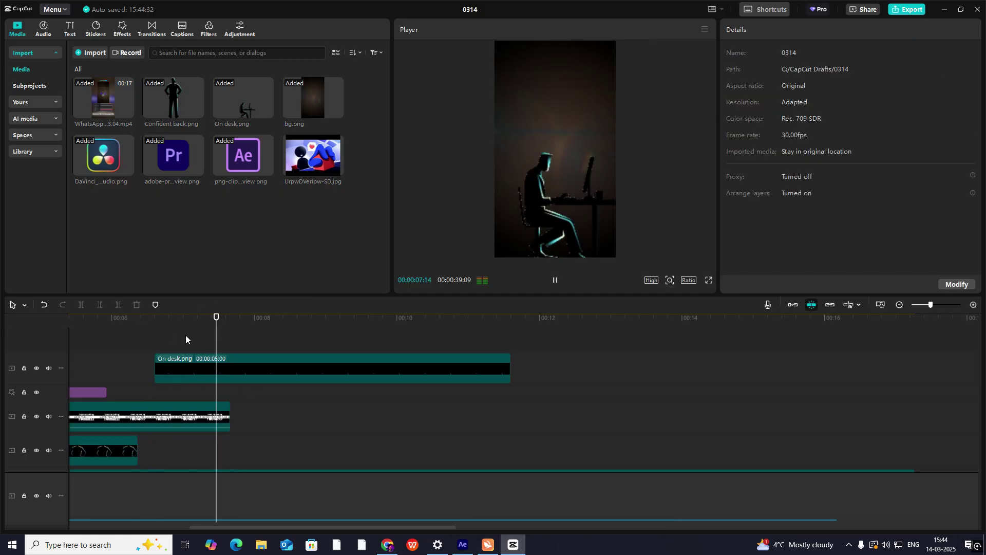
{"action": "key", "text": "space"}
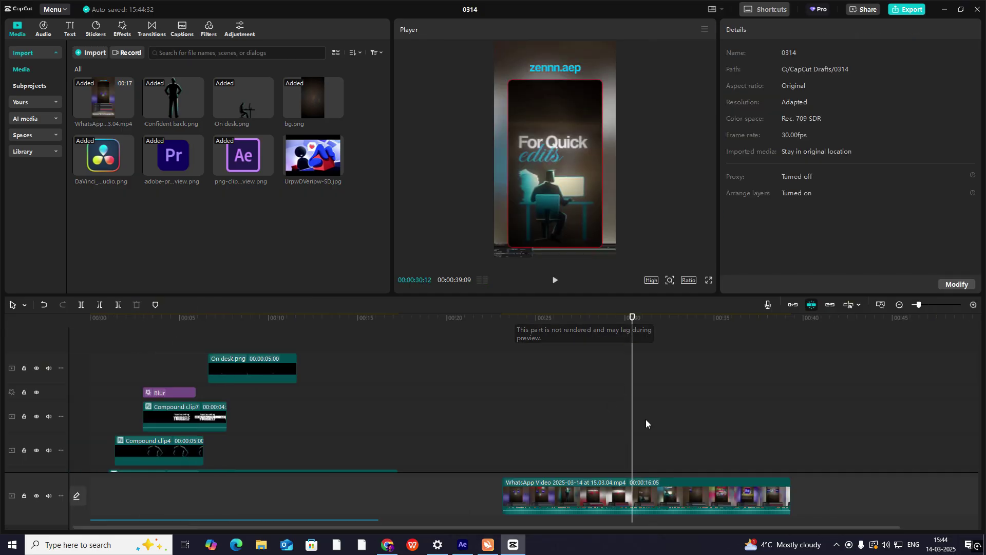
- Examine how the reference video moves from the "For Quick edits" scene to the "SOFTWARES" logo scene around 00:00:32
{"action": "left_click_drag", "start_coordinate": [642, 422], "coordinate": [647, 426]}
{"action": "key", "text": "space"}
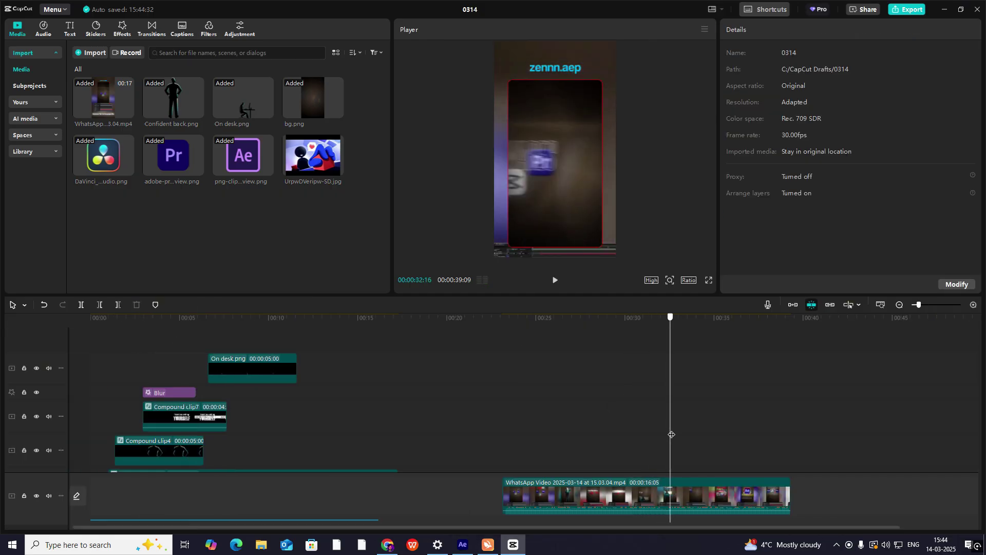
{"action": "key", "text": "space"}
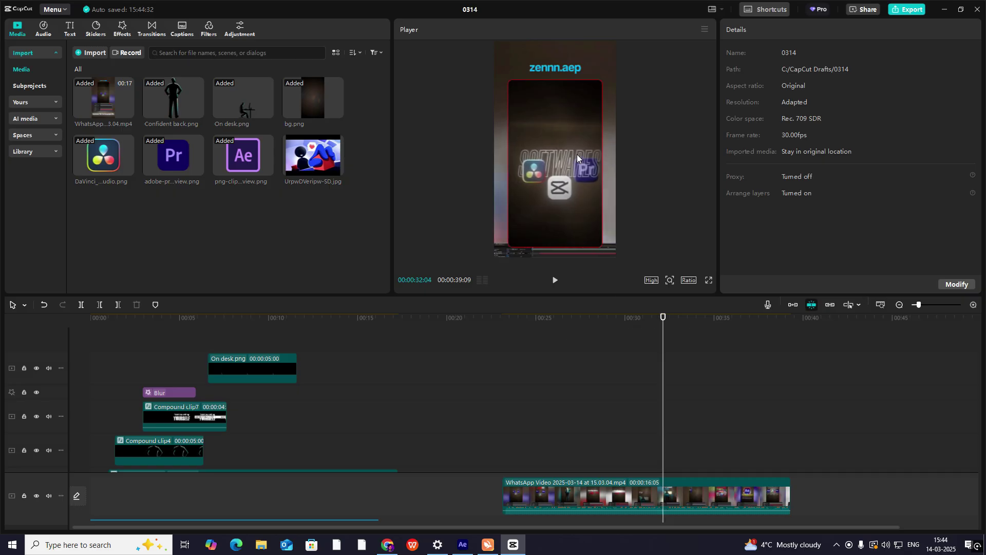
{"action": "left_click_drag", "start_coordinate": [666, 369], "coordinate": [660, 456]}
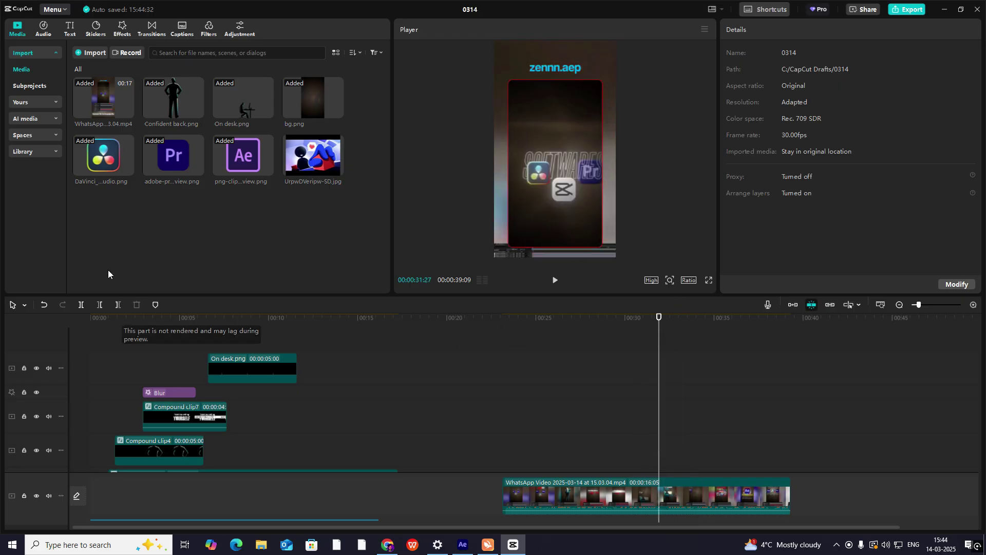
- Add a default text clip at about 00:00:15 on a new track above On desk.png and change its wording to "sdgrstsgt"
{"action": "left_click", "coordinate": [70, 28]}
{"action": "mouse_move", "coordinate": [110, 85]}
{"action": "left_click_drag", "start_coordinate": [110, 85], "coordinate": [375, 354]}
{"action": "left_click", "coordinate": [376, 358]}
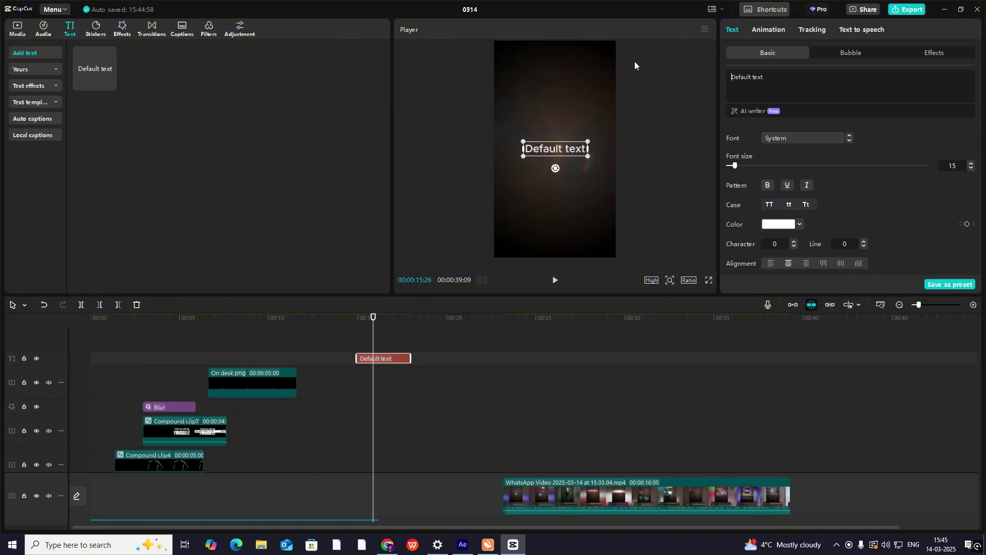
{"action": "key", "text": "ctrl+a"}
{"action": "type", "text": "sdgrstsgt"}
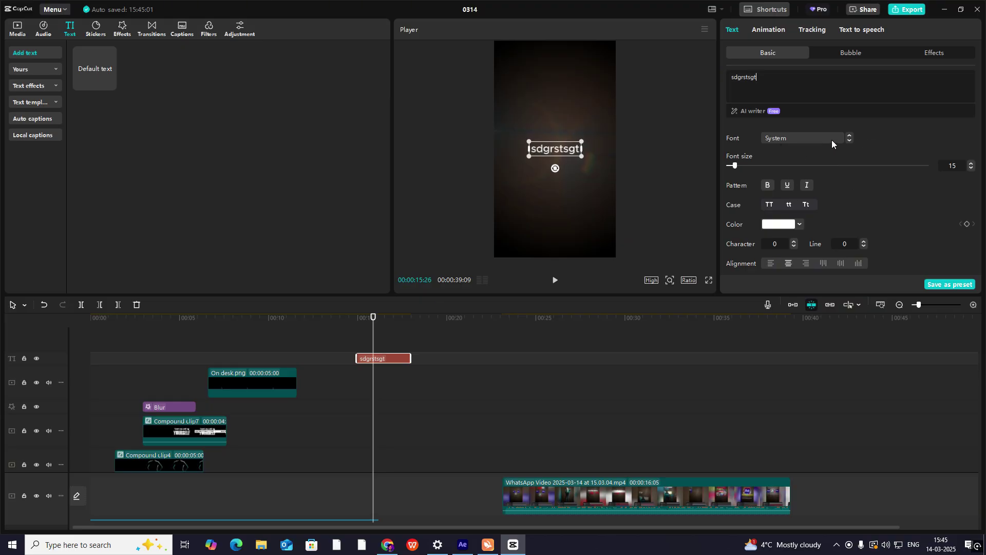
- Colour the "sdgrstsgt" text green (00FF18) and turn on its stroke
{"action": "scroll", "coordinate": [815, 200], "scroll_direction": "down", "scroll_amount": 5}
{"action": "scroll", "coordinate": [816, 174], "scroll_direction": "up", "scroll_amount": 5}
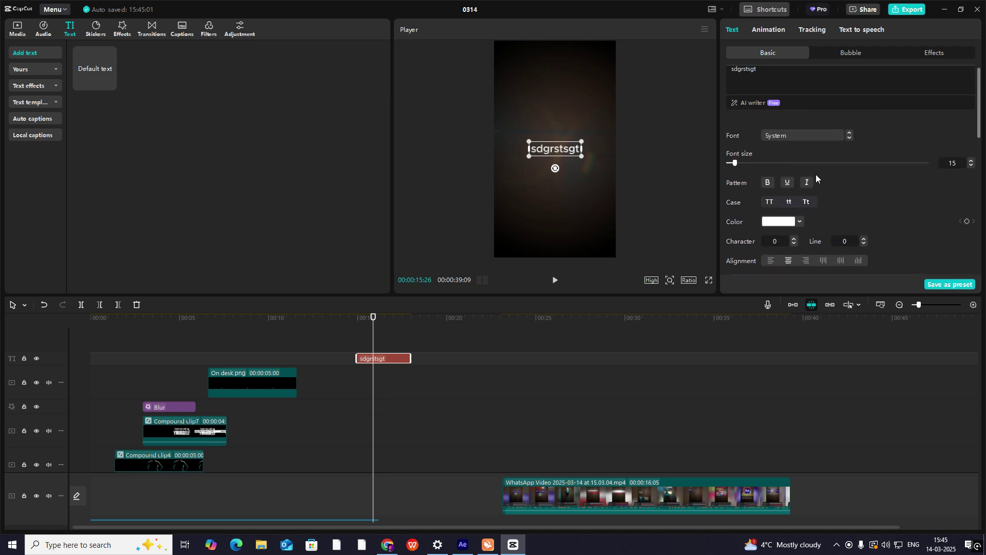
{"action": "left_click", "coordinate": [784, 226]}
{"action": "left_click", "coordinate": [847, 398]}
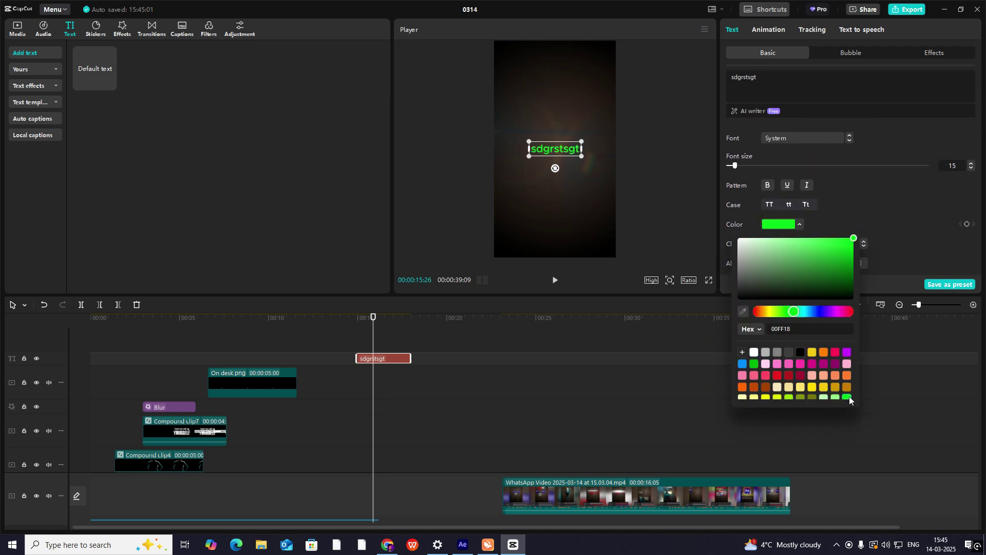
{"action": "scroll", "coordinate": [822, 242], "scroll_direction": "down", "scroll_amount": 5}
{"action": "scroll", "coordinate": [818, 234], "scroll_direction": "down", "scroll_amount": 2}
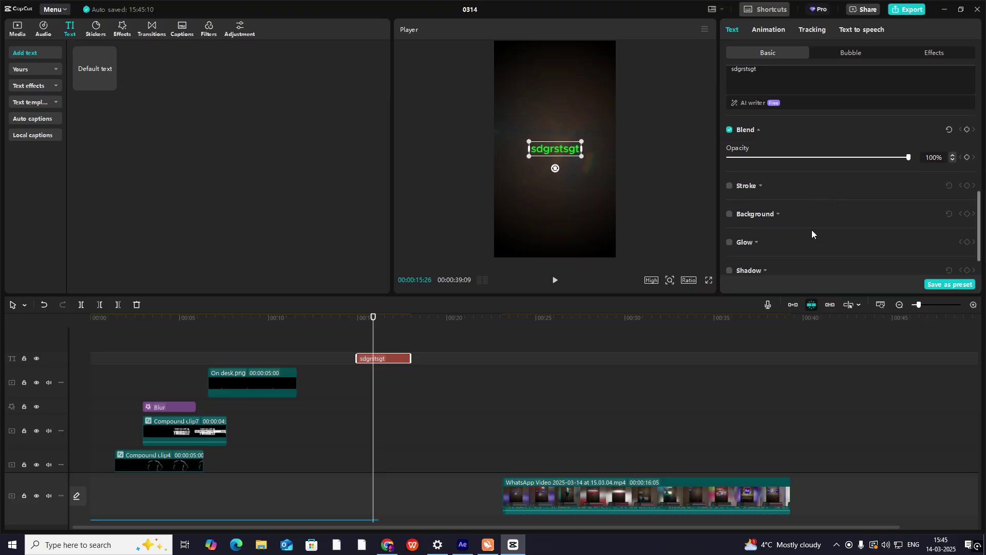
{"action": "scroll", "coordinate": [807, 230], "scroll_direction": "down", "scroll_amount": 2}
{"action": "left_click", "coordinate": [740, 149]}
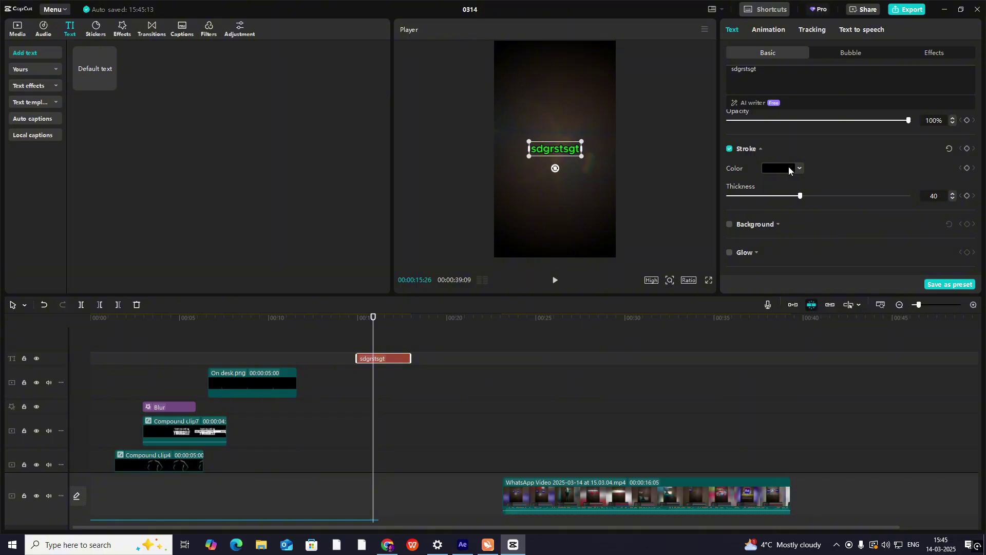
- Give the green text a white stroke with thickness 22 and set its font size to 23
{"action": "left_click", "coordinate": [622, 427]}
{"action": "left_click", "coordinate": [631, 432]}
{"action": "left_click_drag", "start_coordinate": [637, 432], "coordinate": [669, 436]}
{"action": "left_click_drag", "start_coordinate": [671, 336], "coordinate": [389, 346]}
{"action": "left_click", "coordinate": [391, 358]}
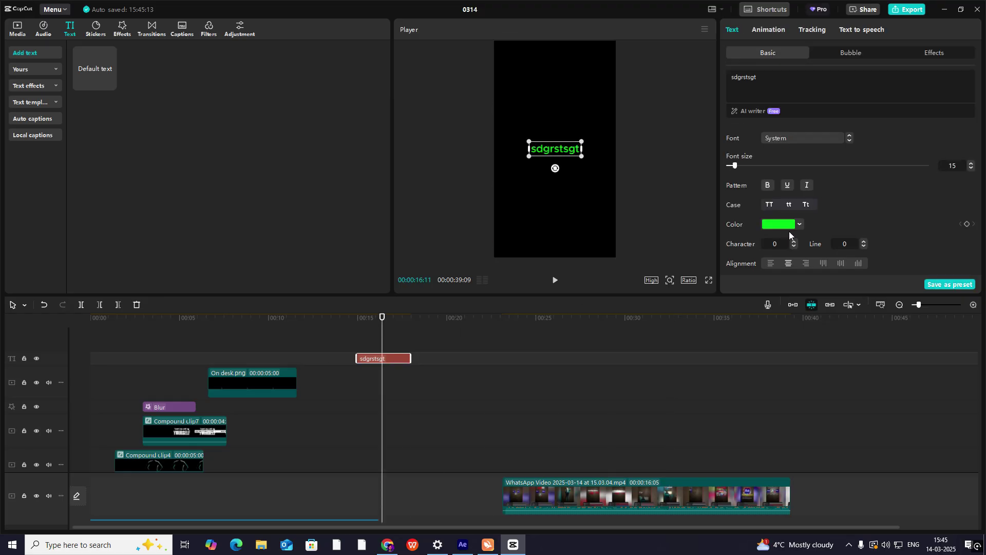
{"action": "scroll", "coordinate": [789, 233], "scroll_direction": "down", "scroll_amount": 5}
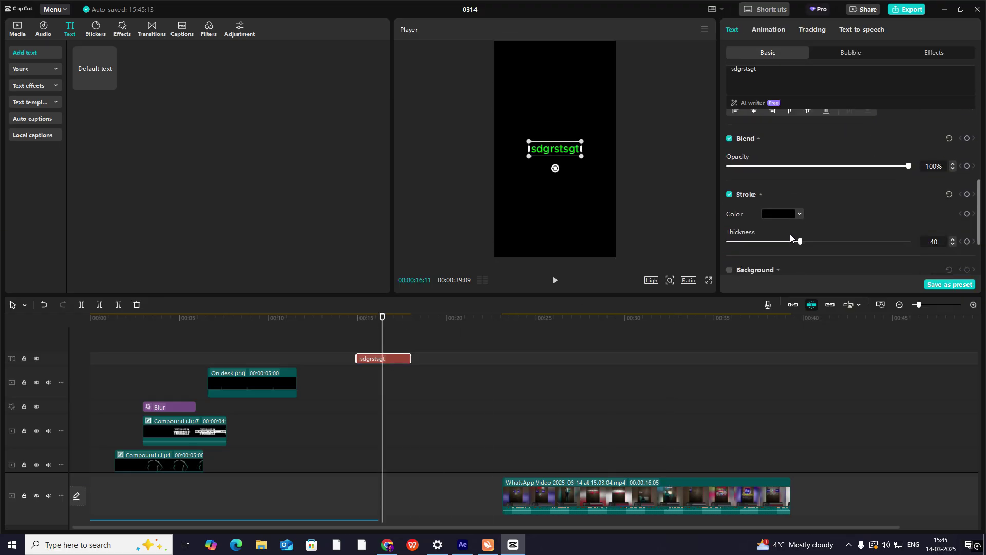
{"action": "left_click", "coordinate": [793, 212]}
{"action": "left_click_drag", "start_coordinate": [791, 241], "coordinate": [463, 39]}
{"action": "left_click", "coordinate": [463, 38]}
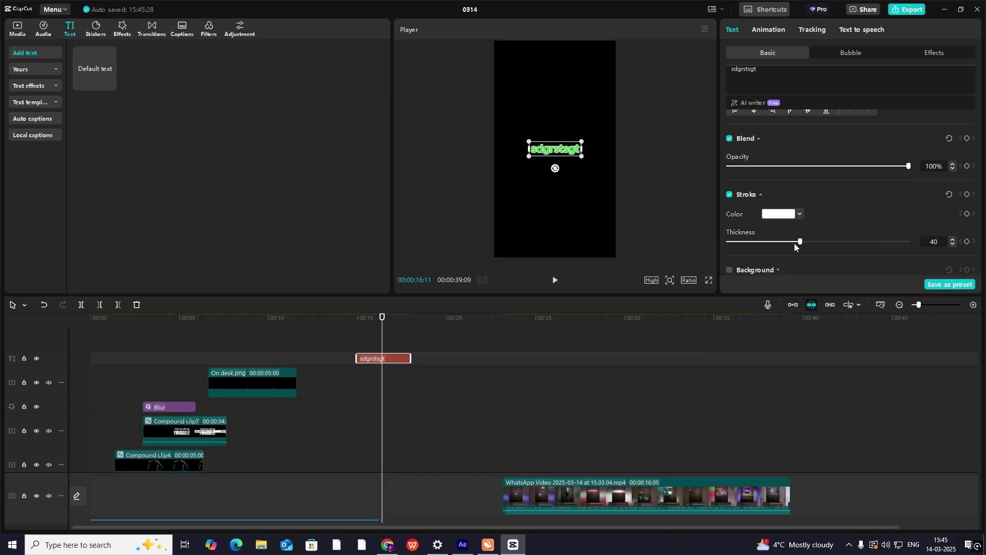
{"action": "mouse_move", "coordinate": [795, 242]}
{"action": "left_mouse_down"}
{"action": "mouse_move", "coordinate": [759, 245]}
{"action": "mouse_move", "coordinate": [769, 244]}
{"action": "left_mouse_up"}
{"action": "left_click", "coordinate": [673, 298]}
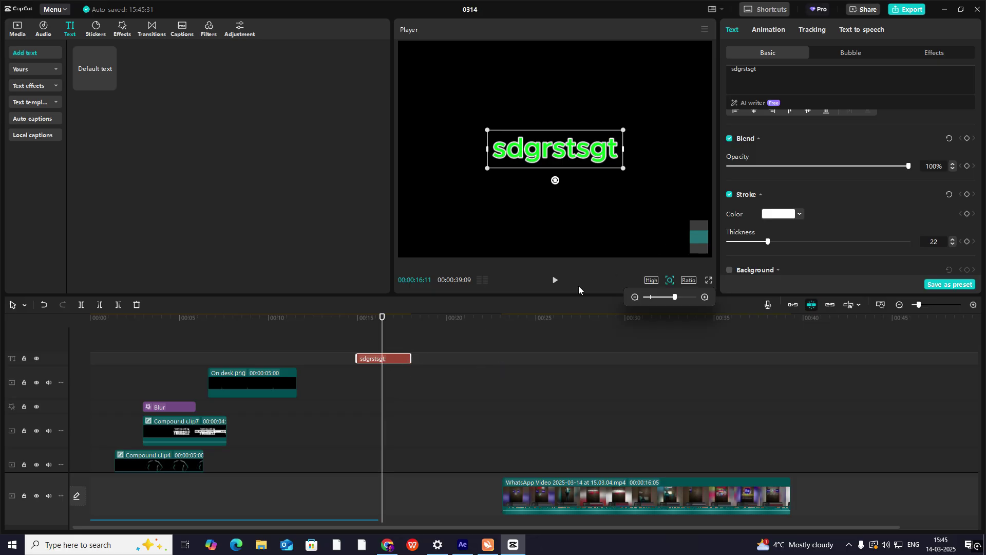
{"action": "scroll", "coordinate": [818, 155], "scroll_direction": "up", "scroll_amount": 5}
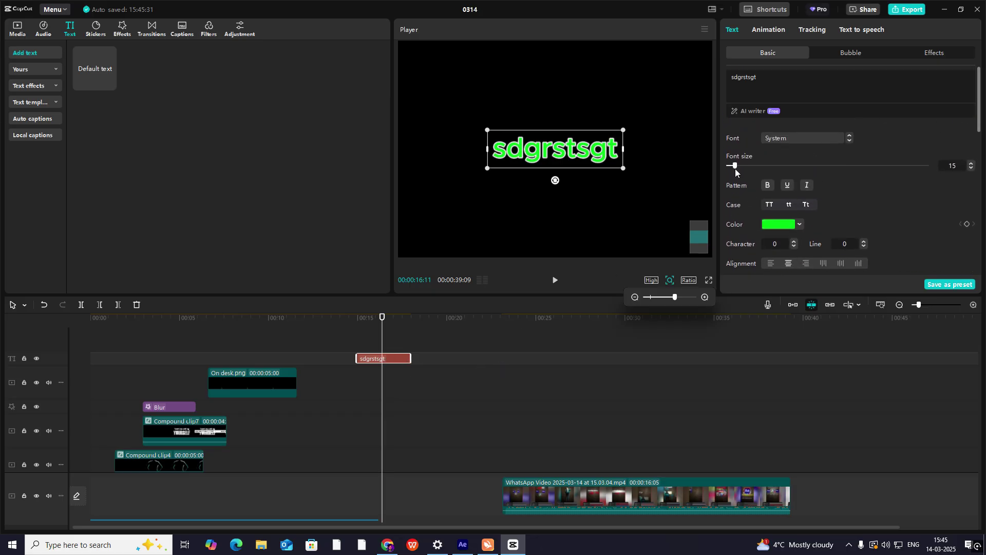
{"action": "left_click_drag", "start_coordinate": [735, 168], "coordinate": [741, 167]}
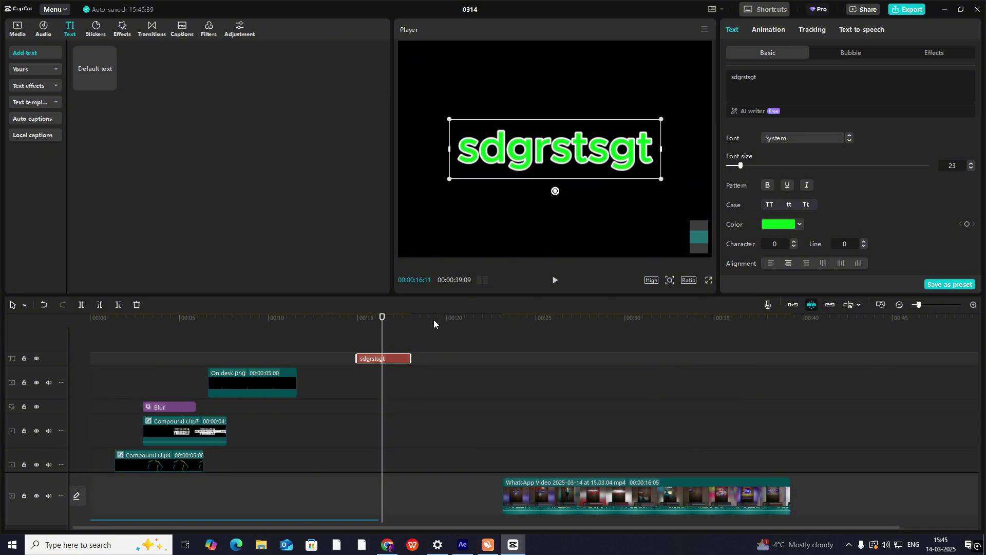
- Turn the text into a compound clip and key out its green fill with Chroma key at intensity 100
{"action": "key", "text": "alt+g"}
{"action": "left_click", "coordinate": [762, 30]}
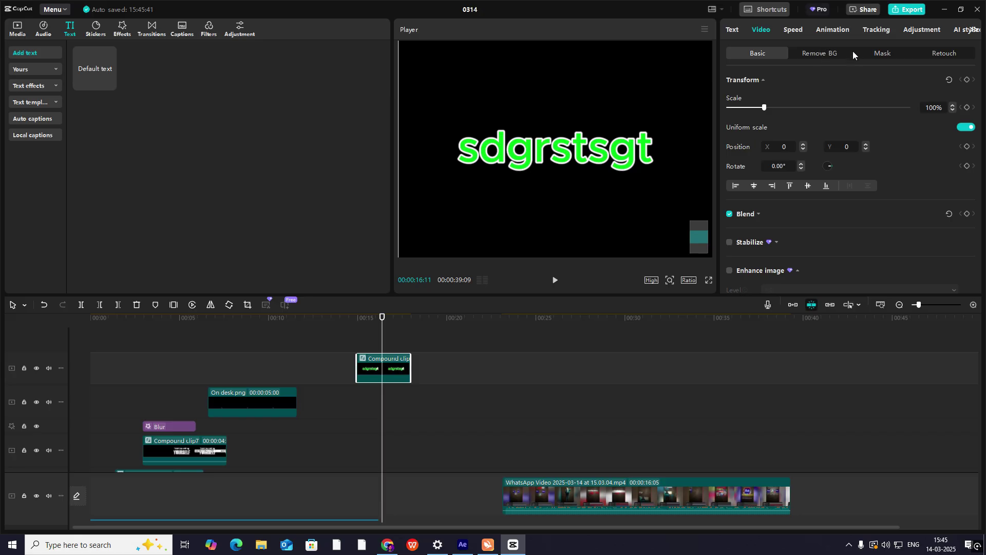
{"action": "left_click", "coordinate": [810, 53]}
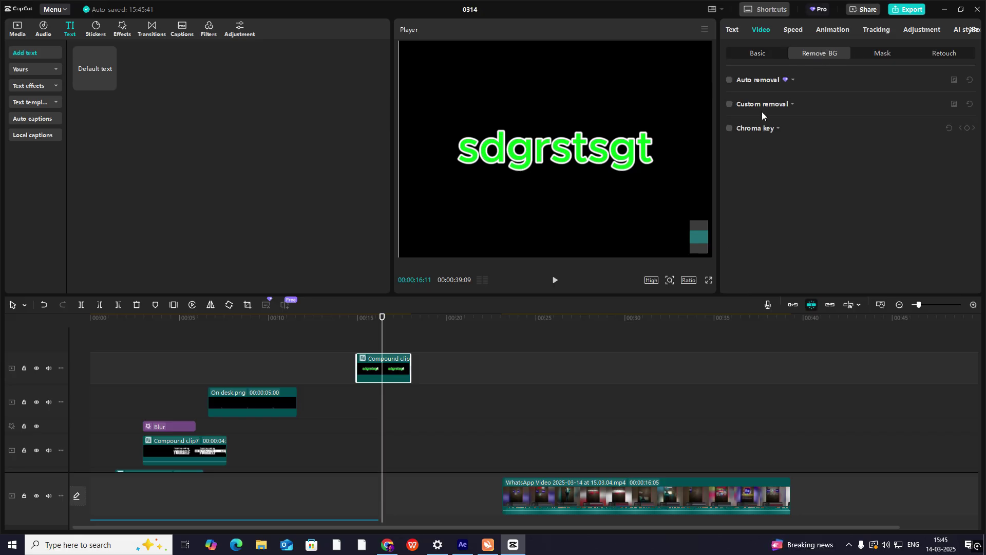
{"action": "left_click", "coordinate": [730, 128]}
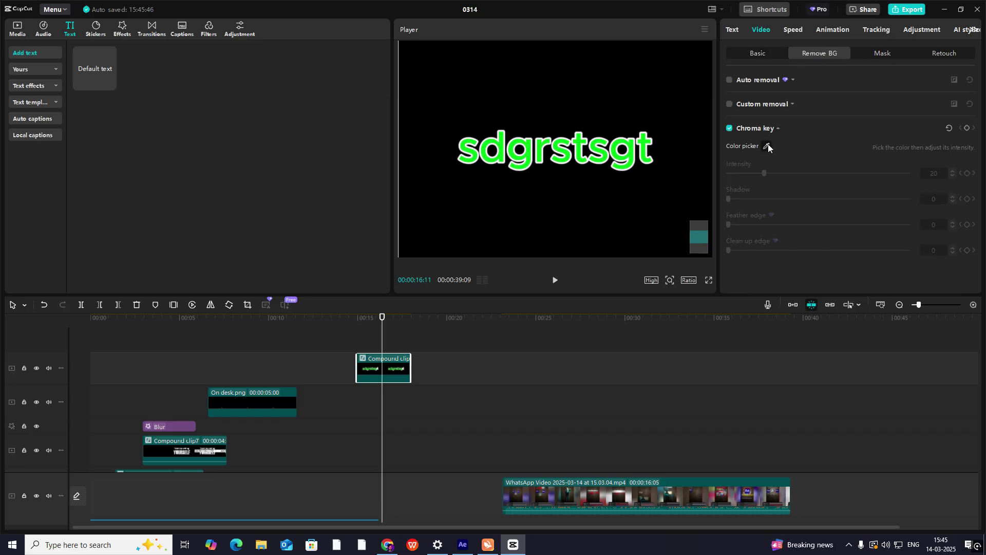
{"action": "left_click", "coordinate": [766, 146]}
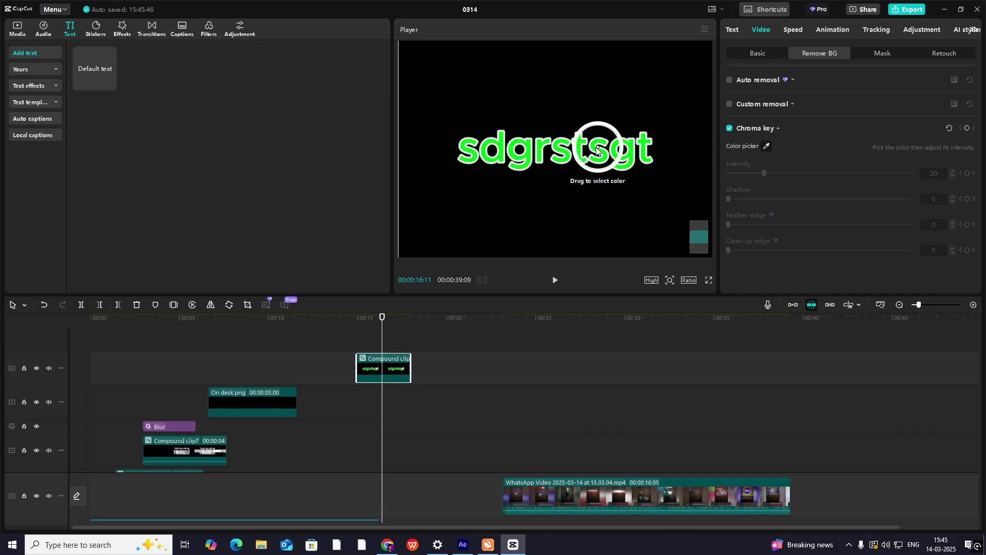
{"action": "left_click", "coordinate": [561, 148]}
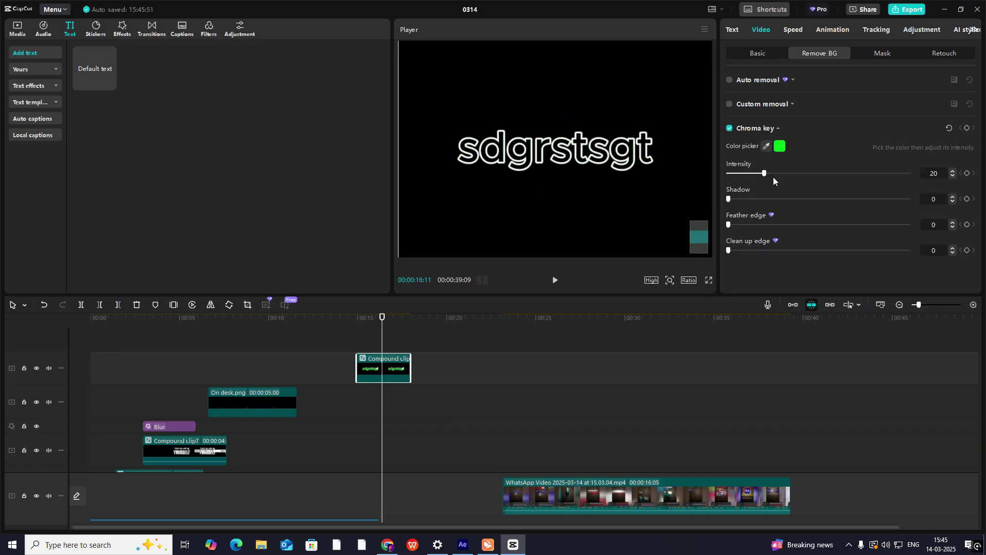
{"action": "left_click_drag", "start_coordinate": [765, 174], "coordinate": [957, 189]}
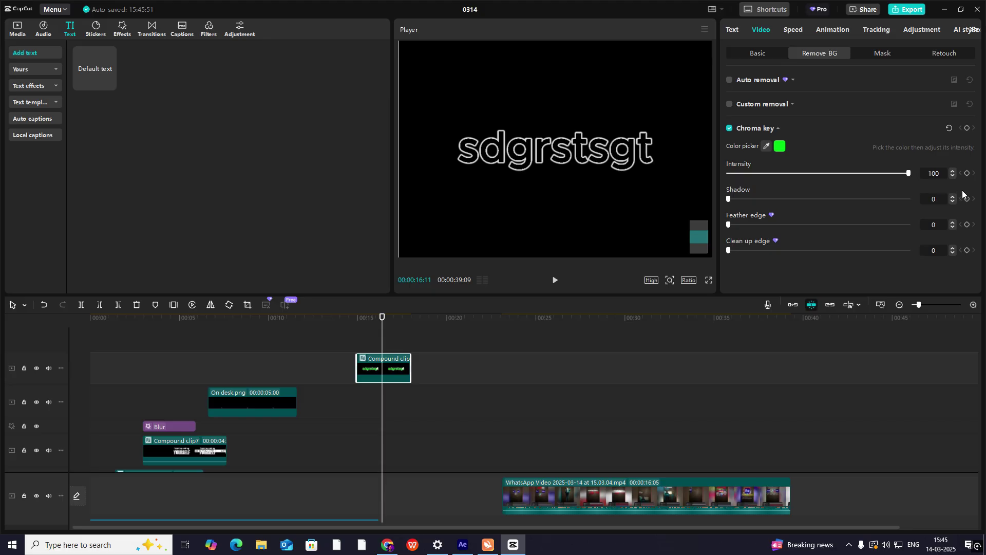
- Lower the opacity of the outlined-text compound clip
{"action": "left_click", "coordinate": [741, 50]}
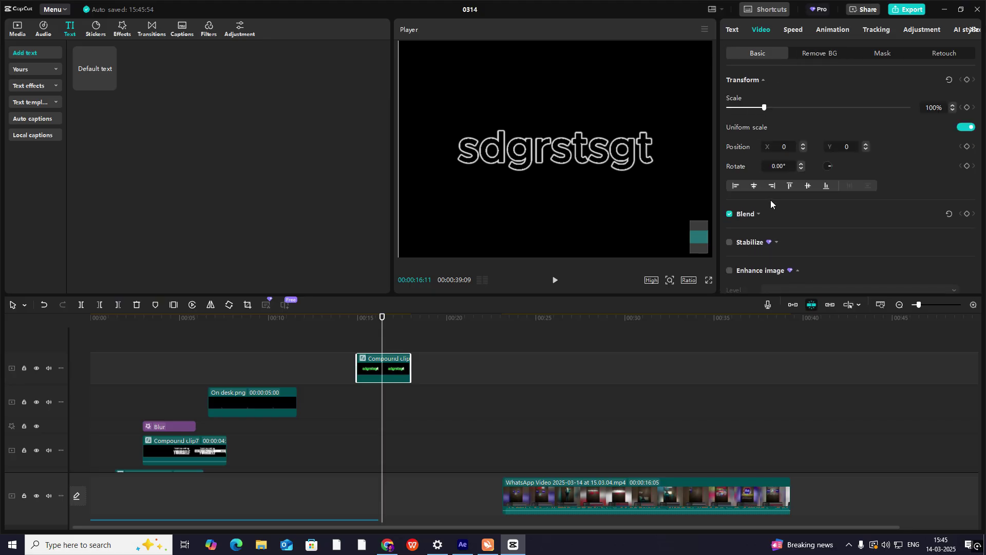
{"action": "scroll", "coordinate": [771, 199], "scroll_direction": "down", "scroll_amount": 2}
{"action": "left_click", "coordinate": [748, 177]}
{"action": "left_click_drag", "start_coordinate": [898, 228], "coordinate": [805, 228]}
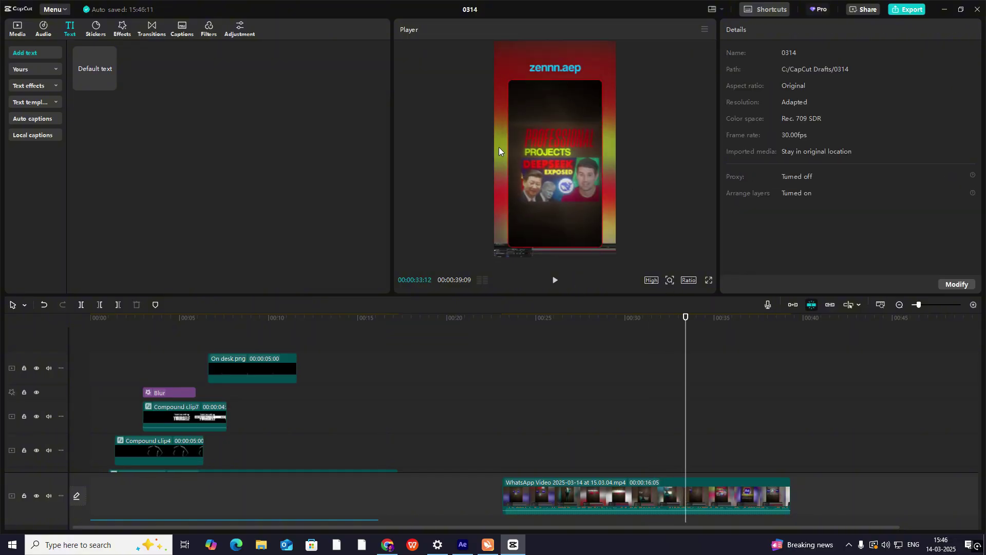
- Place UrpwDVeripw-SD.jpg after On desk.png on the same track, starting at about 00:00:16:18, and shrink it in the frame
{"action": "left_click", "coordinate": [18, 28]}
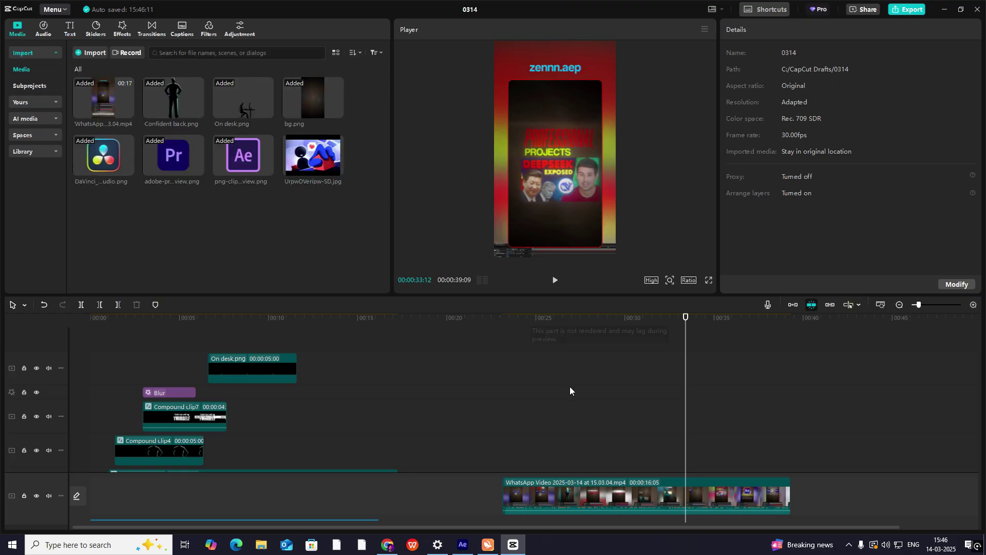
{"action": "left_click_drag", "start_coordinate": [608, 403], "coordinate": [694, 391]}
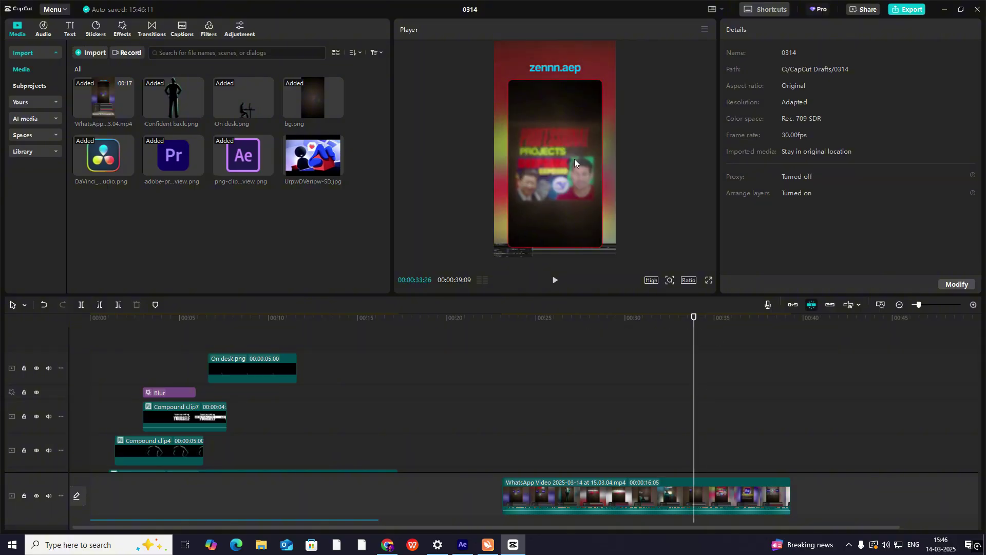
{"action": "left_click_drag", "start_coordinate": [298, 151], "coordinate": [406, 370]}
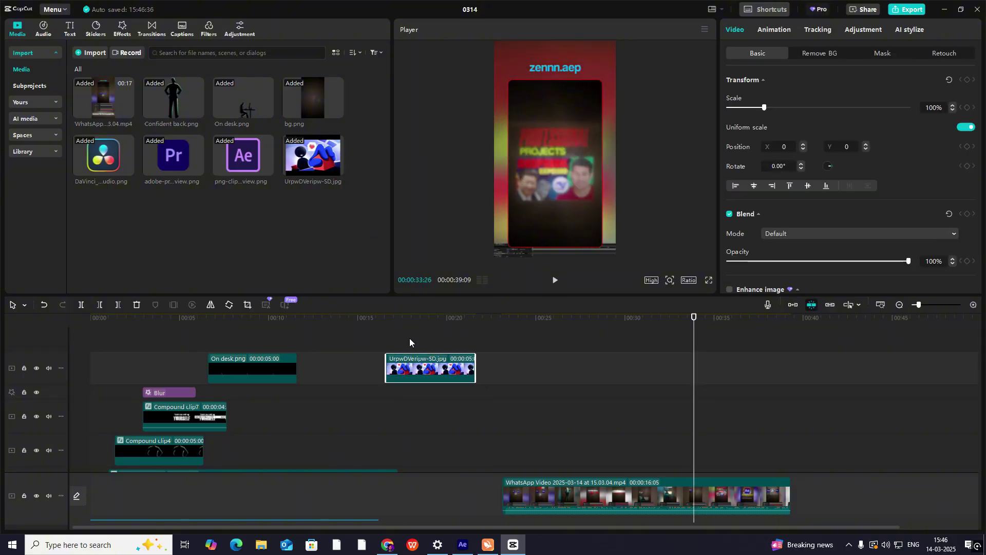
{"action": "left_click", "coordinate": [416, 334]}
{"action": "left_click", "coordinate": [423, 317]}
{"action": "left_click", "coordinate": [571, 153]}
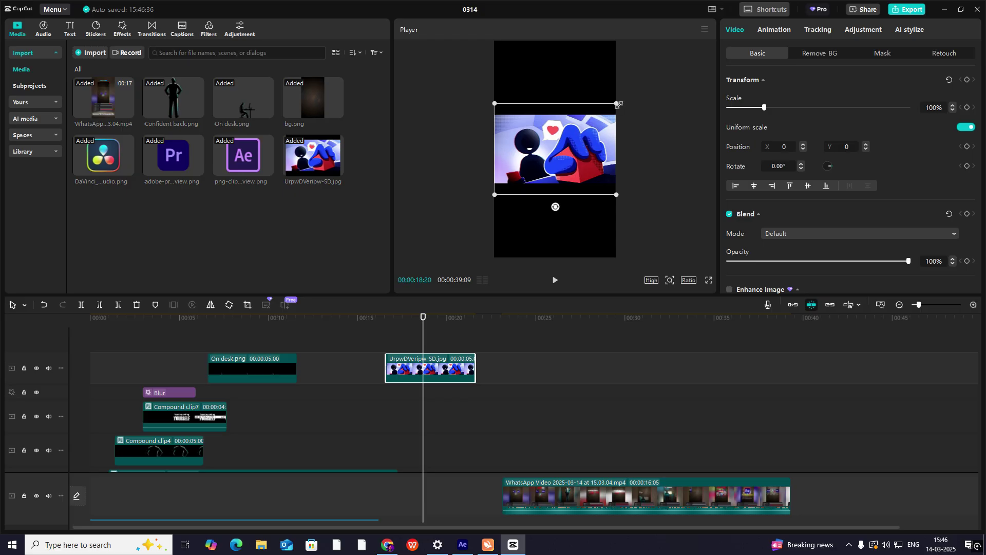
- Add a Blur video effect on a new track above the UrpwDVeripw-SD.jpg clip, aligned with its start
{"action": "left_click", "coordinate": [166, 334]}
{"action": "left_click", "coordinate": [122, 28]}
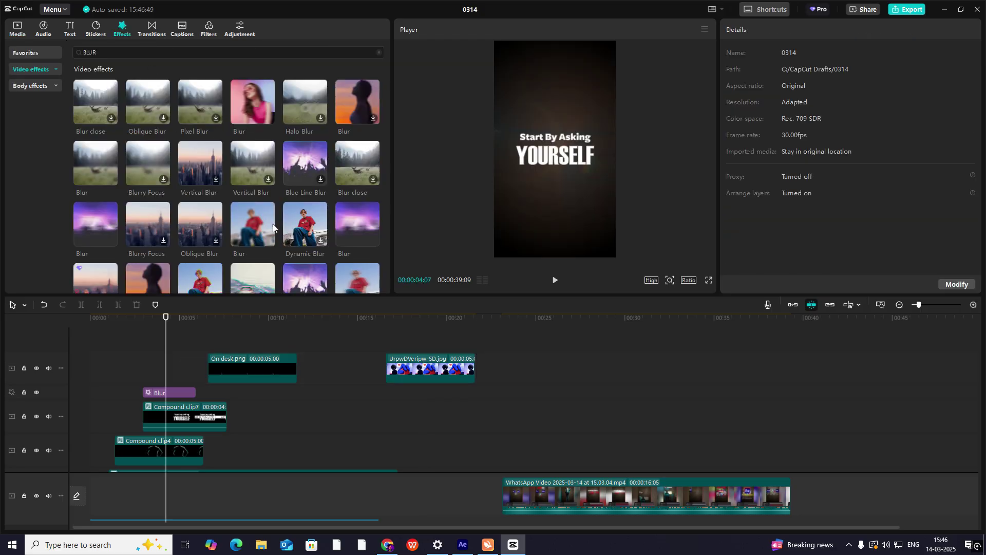
{"action": "left_click_drag", "start_coordinate": [273, 224], "coordinate": [387, 340]}
{"action": "left_click", "coordinate": [392, 343]}
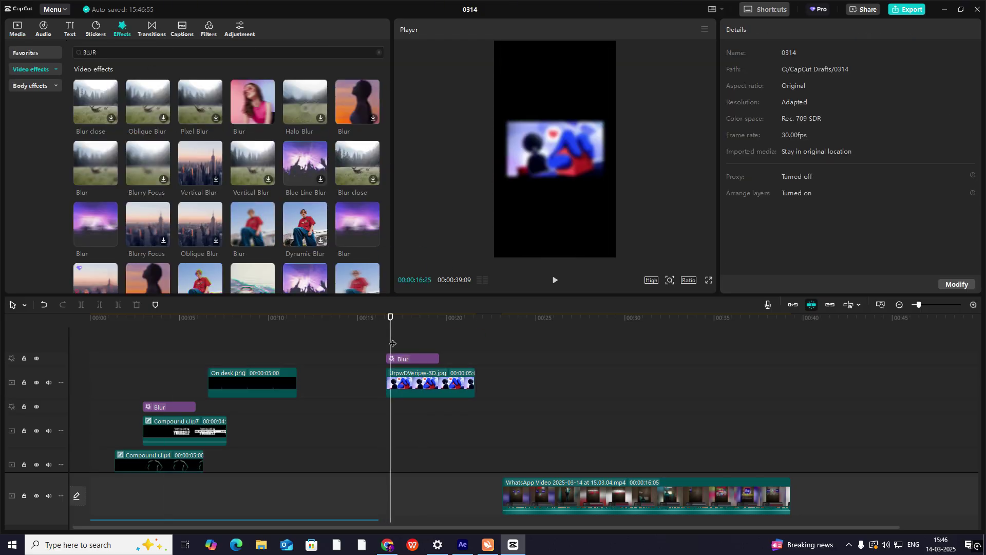
{"action": "left_click", "coordinate": [388, 339]}
- Keyframe the new effect's blur from 0 at 00:00:16:18 to 25 at 00:00:18:07
{"action": "left_click", "coordinate": [396, 359]}
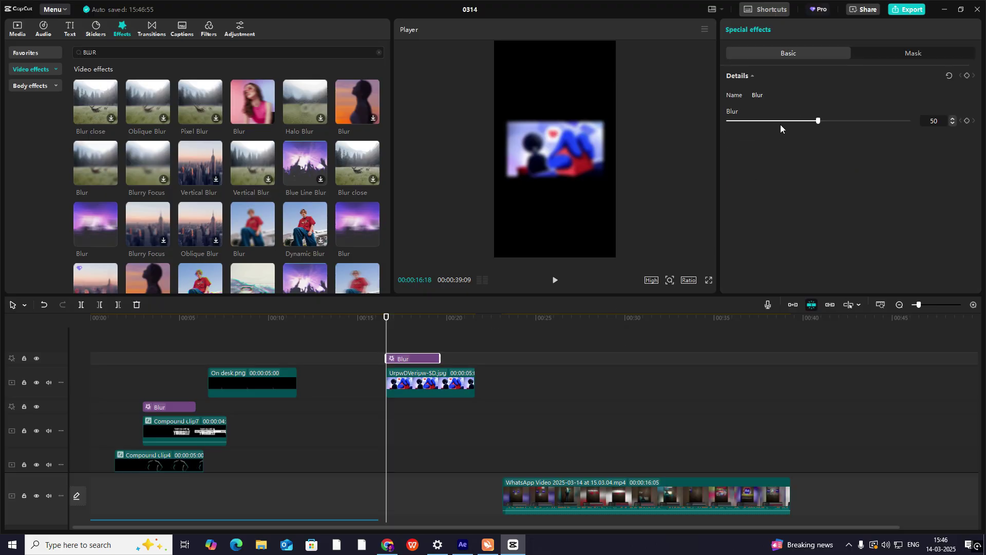
{"action": "left_click_drag", "start_coordinate": [759, 122], "coordinate": [728, 122]}
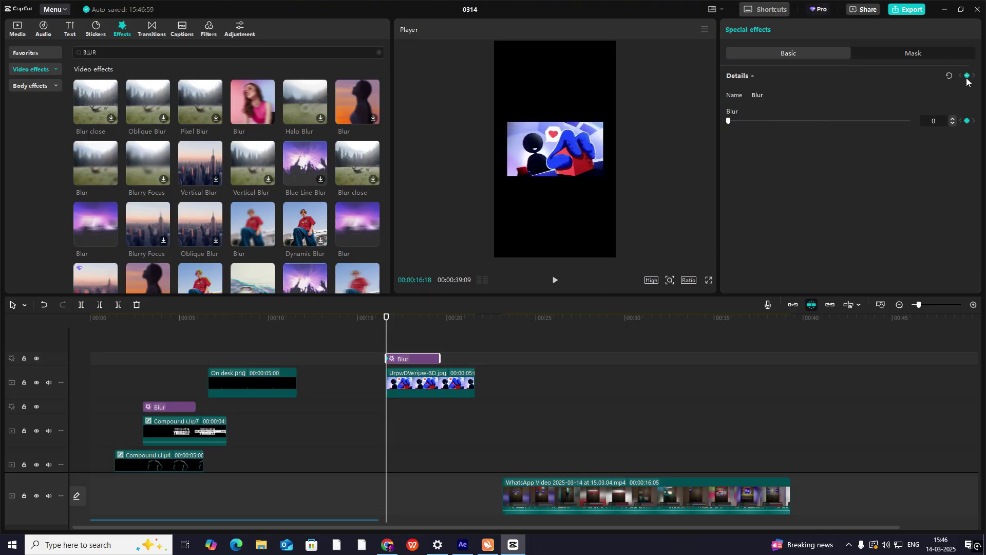
{"action": "left_click_drag", "start_coordinate": [389, 339], "coordinate": [415, 339]}
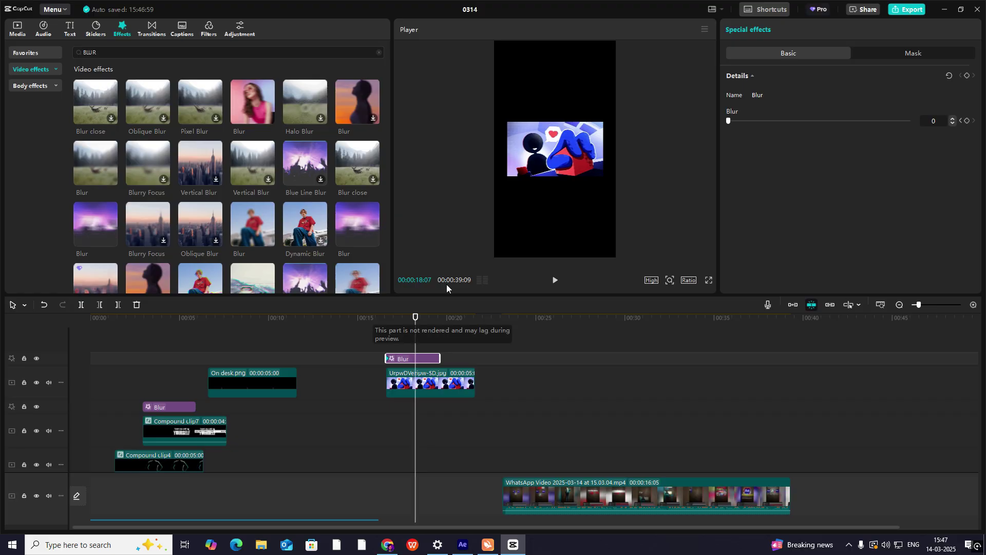
{"action": "left_click_drag", "start_coordinate": [728, 121], "coordinate": [750, 122]}
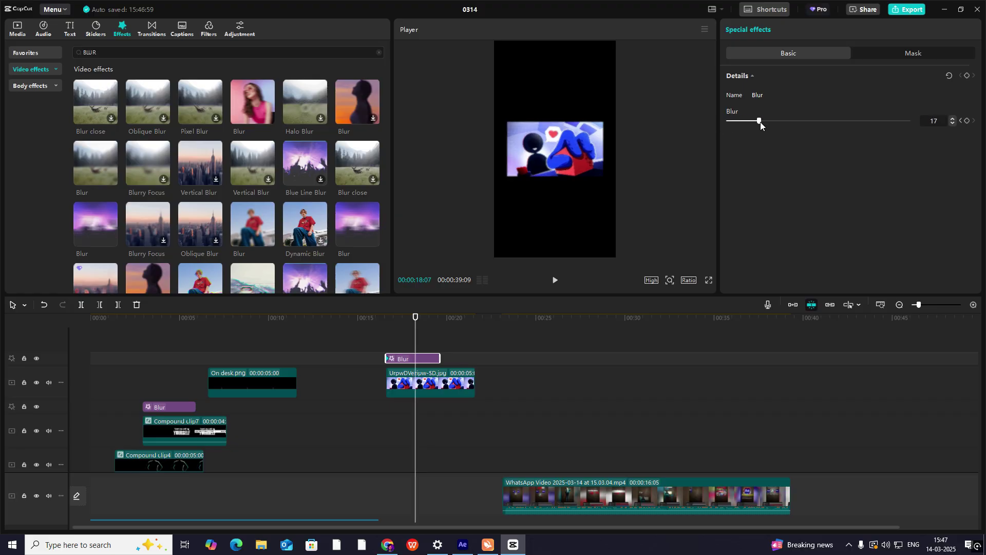
{"action": "mouse_move", "coordinate": [384, 355]}
{"action": "left_mouse_down"}
{"action": "mouse_move", "coordinate": [439, 354]}
{"action": "mouse_move", "coordinate": [399, 355]}
{"action": "left_mouse_up"}
{"action": "left_click", "coordinate": [399, 354]}
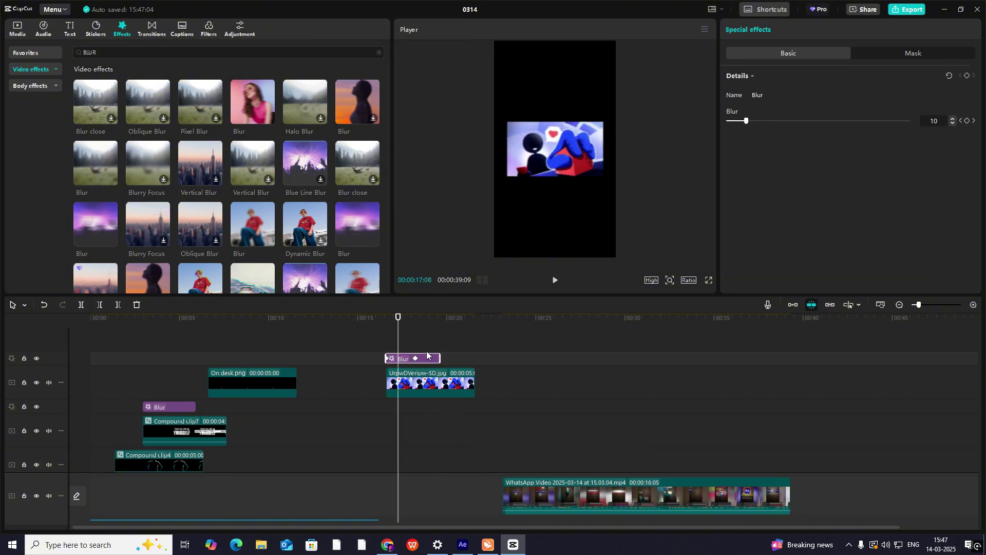
- Apply the Cubic Out preset curve to the blur keyframes above the UrpwDVeripw-SD.jpg clip and play back the result
{"action": "key", "text": "alt+k"}
{"action": "left_click", "coordinate": [974, 306]}
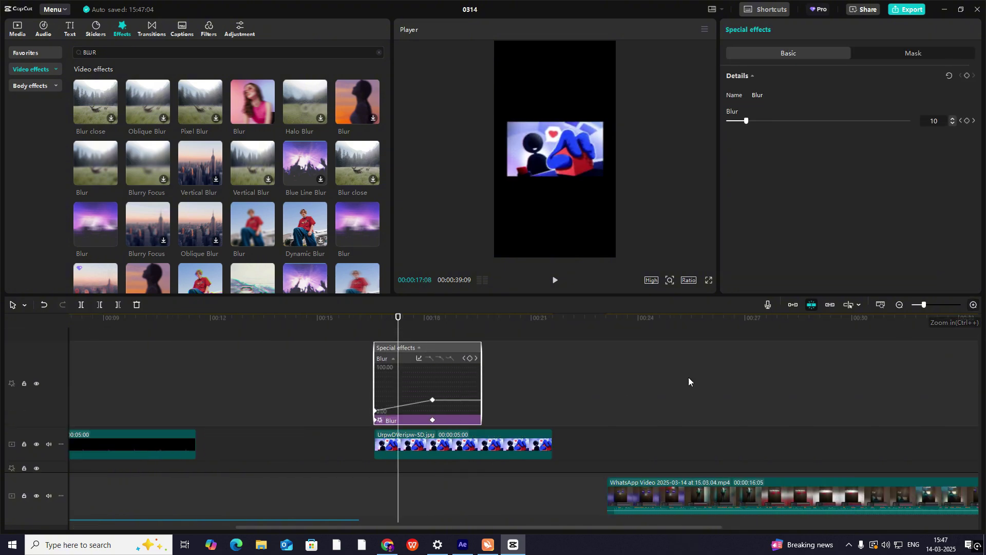
{"action": "left_click", "coordinate": [433, 401]}
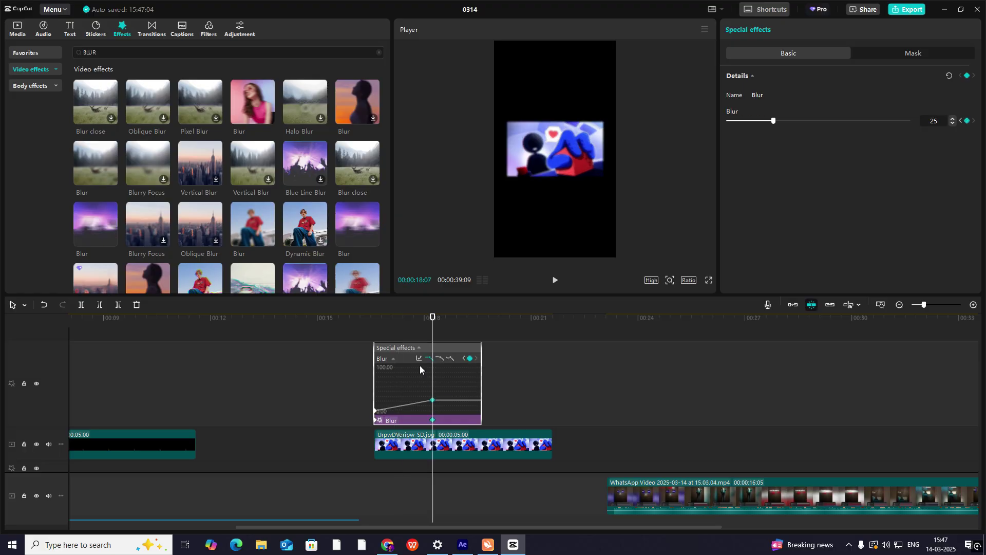
{"action": "left_click", "coordinate": [419, 358]}
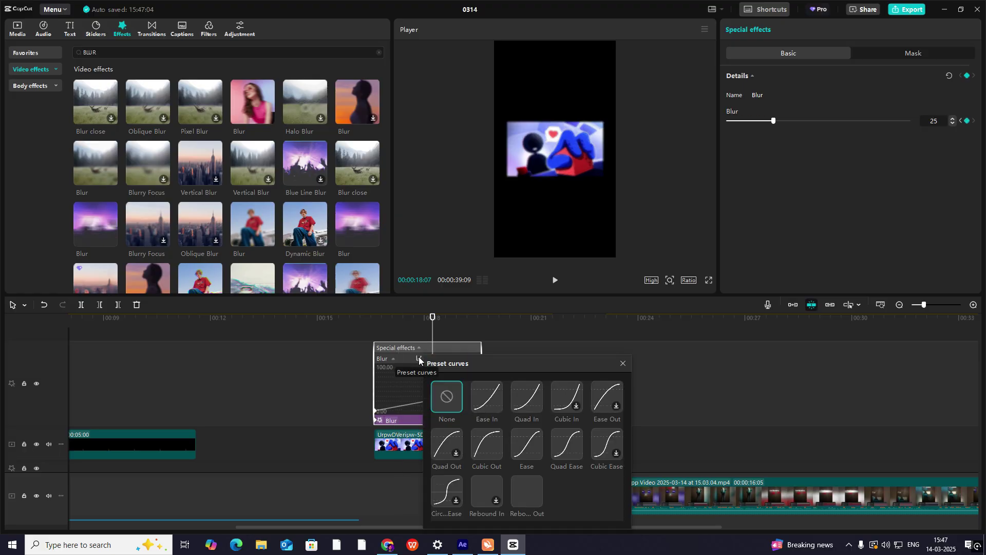
{"action": "left_click", "coordinate": [495, 442]}
{"action": "left_click", "coordinate": [623, 363]}
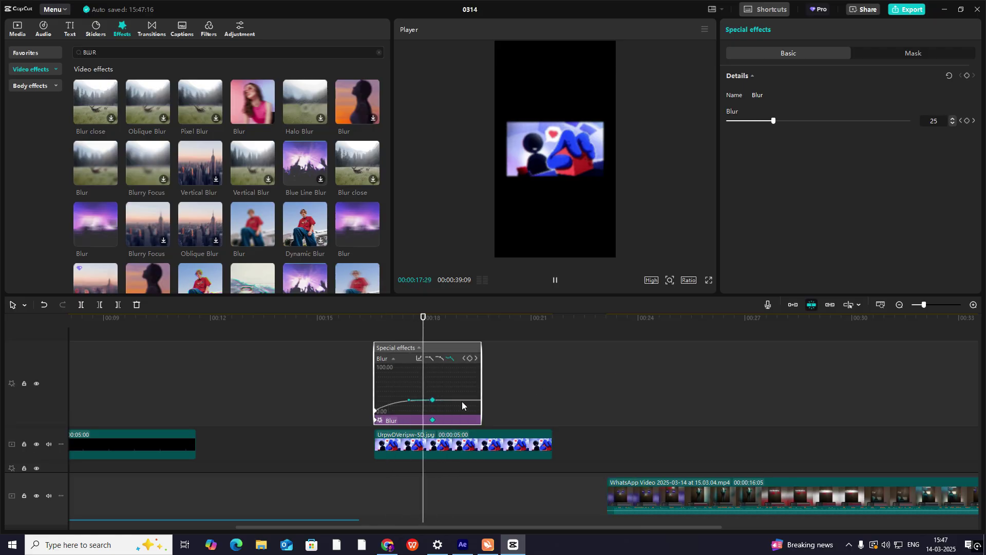
- Reapply the Cubic Out preset curve to the Blur effect's keyframes, hide its keyframe graph and return the playhead to 00:00:16:18
{"action": "left_click", "coordinate": [419, 358]}
{"action": "left_click", "coordinate": [488, 445]}
{"action": "left_click", "coordinate": [623, 363]}
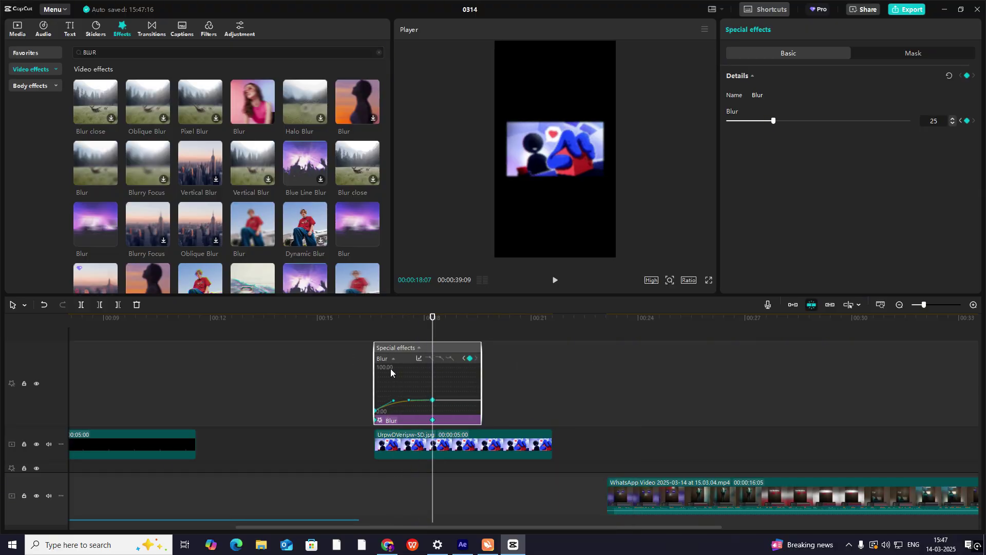
{"action": "double_click", "coordinate": [390, 369]}
{"action": "left_click", "coordinate": [375, 343]}
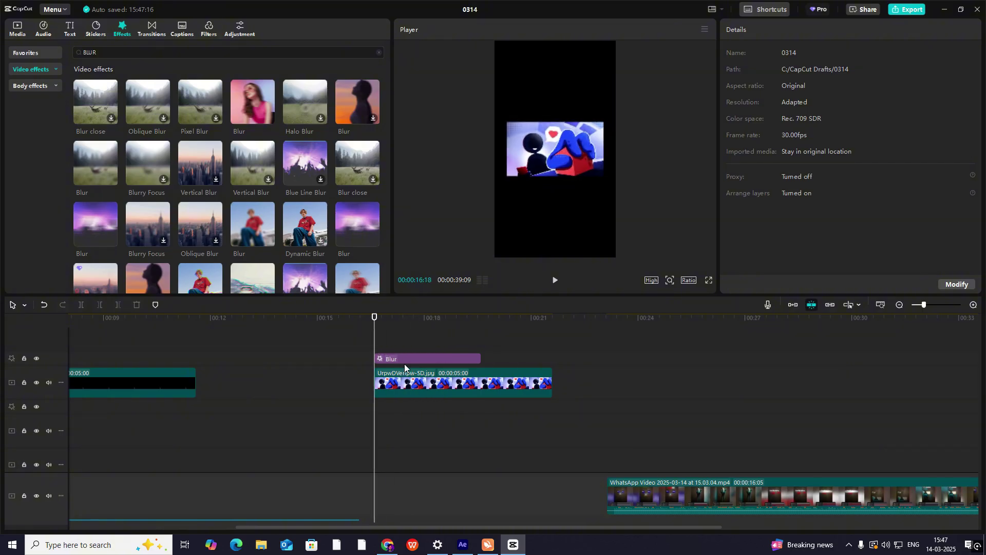
- Combine UrpwDVeripw-SD.jpg and its Blur effect into a compound clip, and keyframe its scale from 100% at 00:00:16:18 to 82% at 00:00:17:27
{"action": "left_click", "coordinate": [461, 390]}
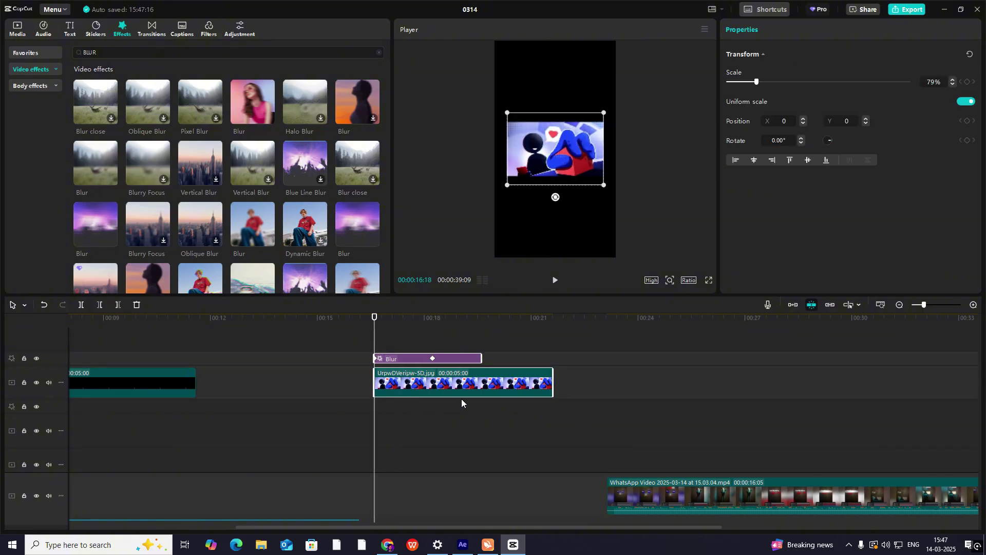
{"action": "key", "text": "alt+g"}
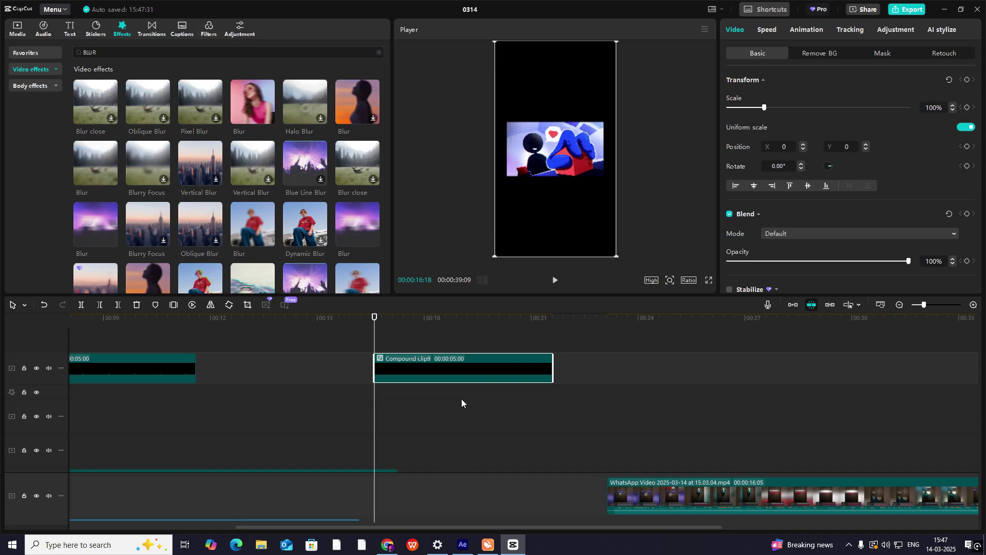
{"action": "left_click", "coordinate": [967, 80]}
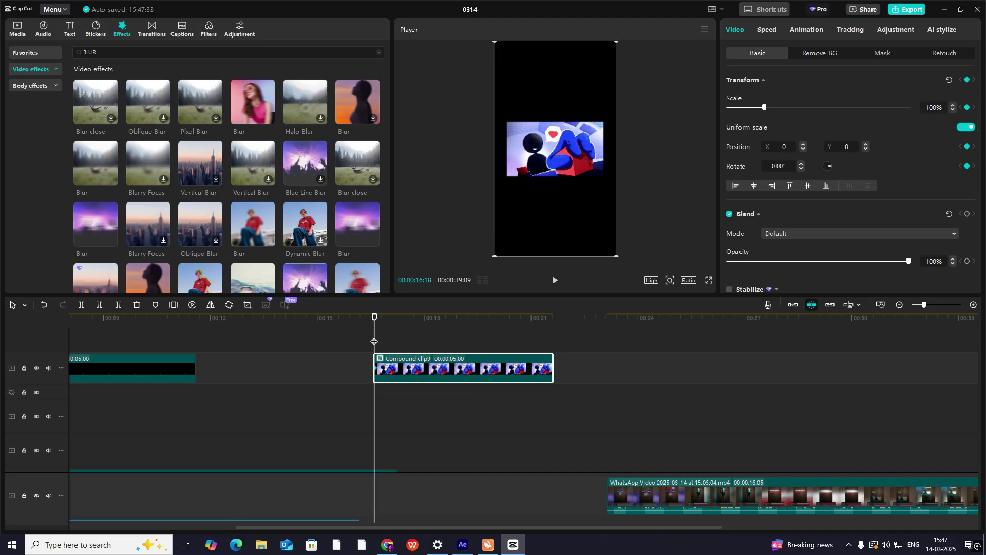
{"action": "left_click_drag", "start_coordinate": [374, 342], "coordinate": [420, 341]}
{"action": "left_click_drag", "start_coordinate": [767, 108], "coordinate": [759, 112]}
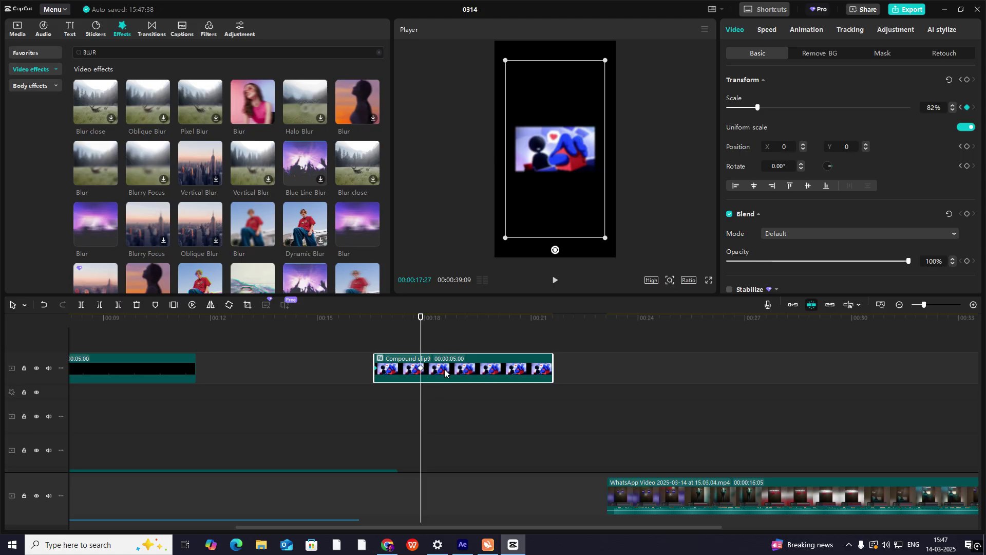
- Apply the Cubic Out preset curve to the scale keyframes of the thumbnail compound clip
{"action": "key", "text": "alt+k"}
{"action": "scroll", "coordinate": [438, 380], "scroll_direction": "up", "scroll_amount": 1}
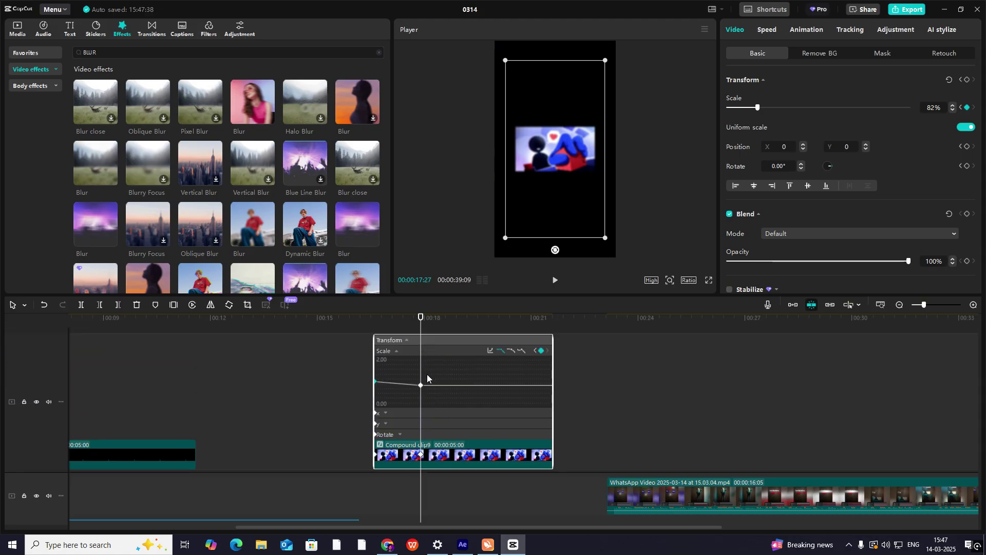
{"action": "left_click_drag", "start_coordinate": [422, 386], "coordinate": [431, 384]}
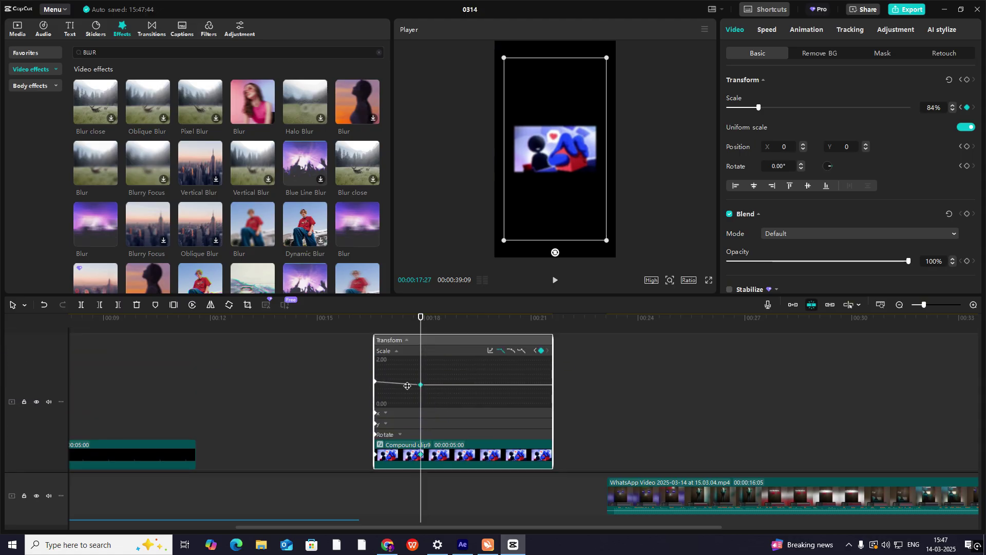
{"action": "key", "text": "ctrl+z"}
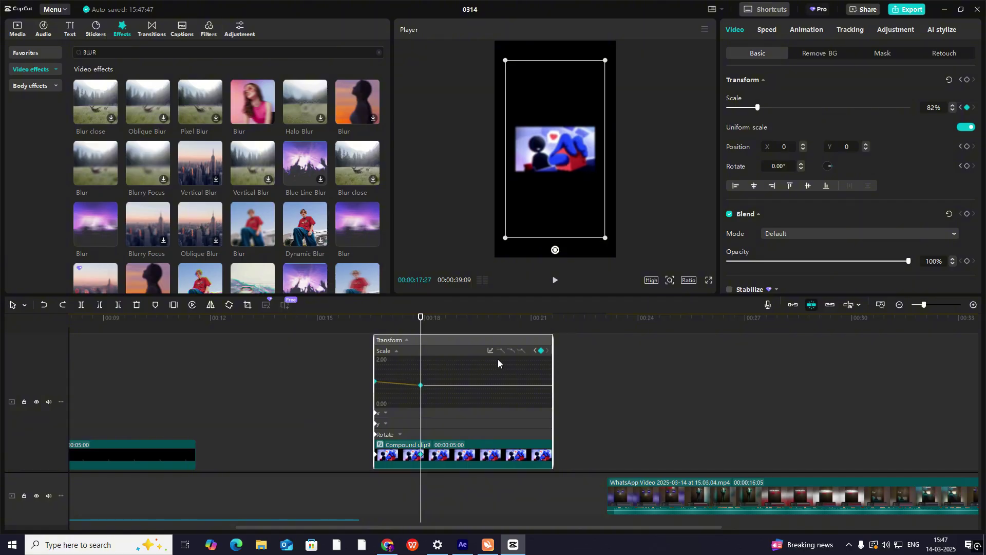
{"action": "left_click", "coordinate": [489, 351]}
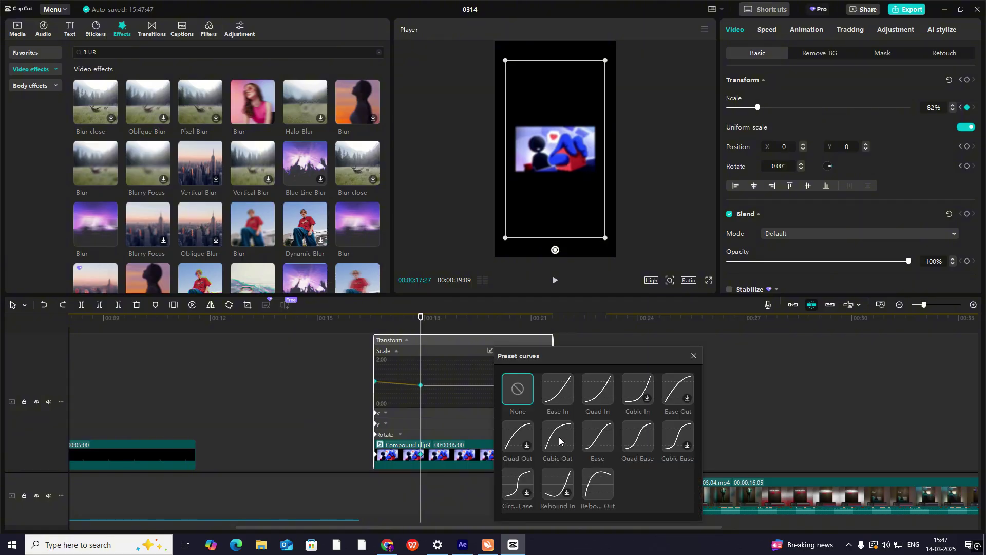
{"action": "left_click", "coordinate": [559, 436]}
{"action": "left_click", "coordinate": [703, 350]}
{"action": "left_click", "coordinate": [695, 354]}
- Hide the compound clip's keyframe graph and scrub from its start to about 00:00:17:28 to preview the eased shrink
{"action": "scroll", "coordinate": [436, 369], "scroll_direction": "down", "scroll_amount": 2}
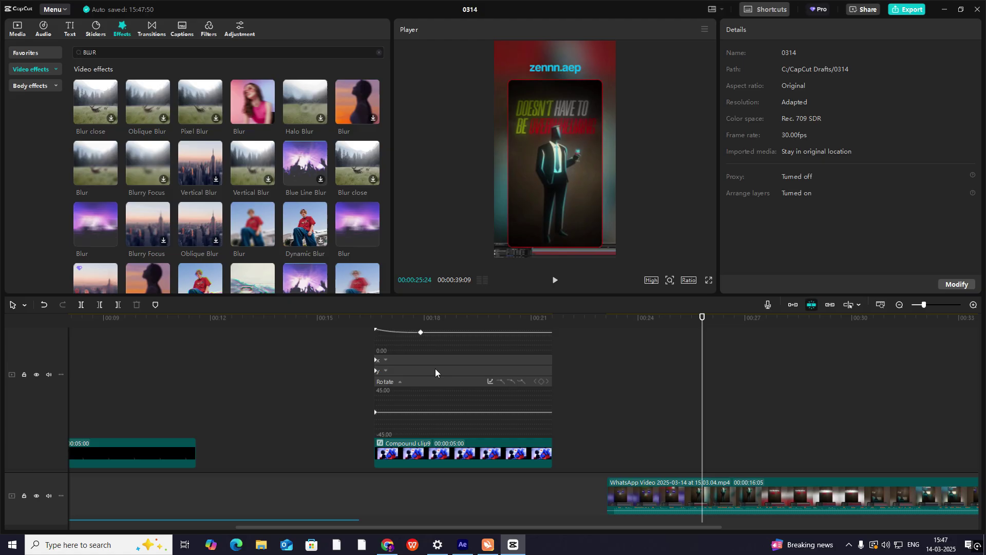
{"action": "scroll", "coordinate": [436, 369], "scroll_direction": "up", "scroll_amount": 2}
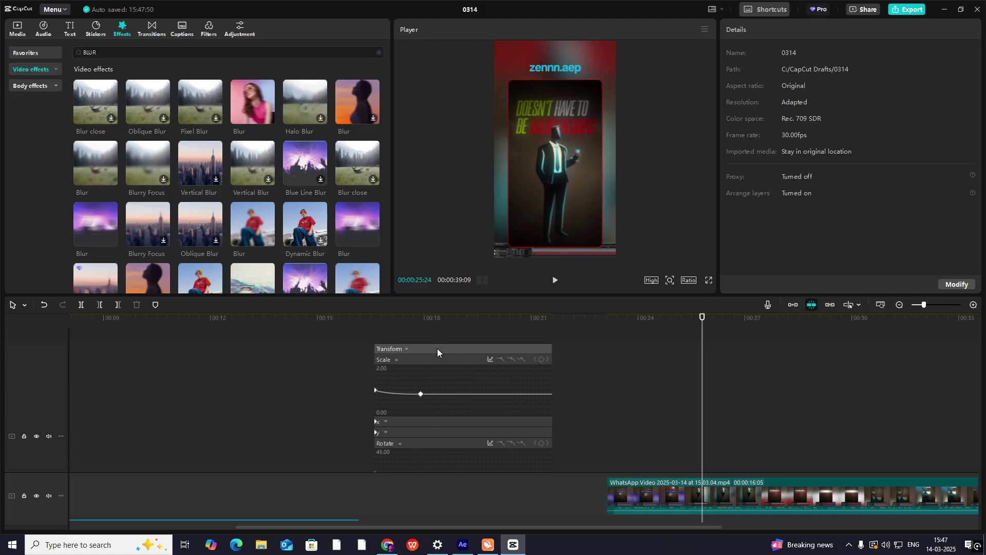
{"action": "left_click", "coordinate": [443, 357]}
{"action": "left_click", "coordinate": [426, 373]}
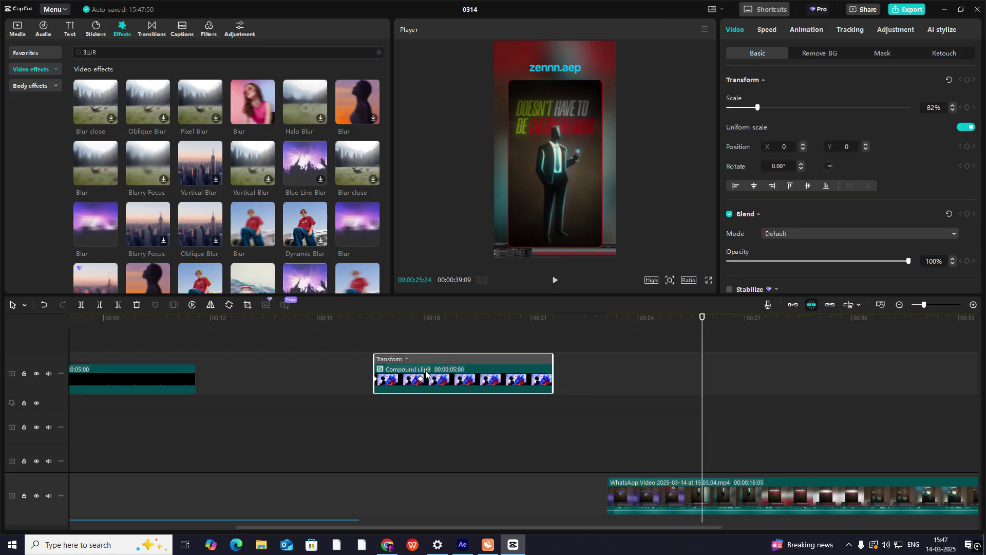
{"action": "key", "text": "alt+k"}
{"action": "left_click", "coordinate": [375, 342]}
{"action": "left_click_drag", "start_coordinate": [375, 343], "coordinate": [411, 352]}
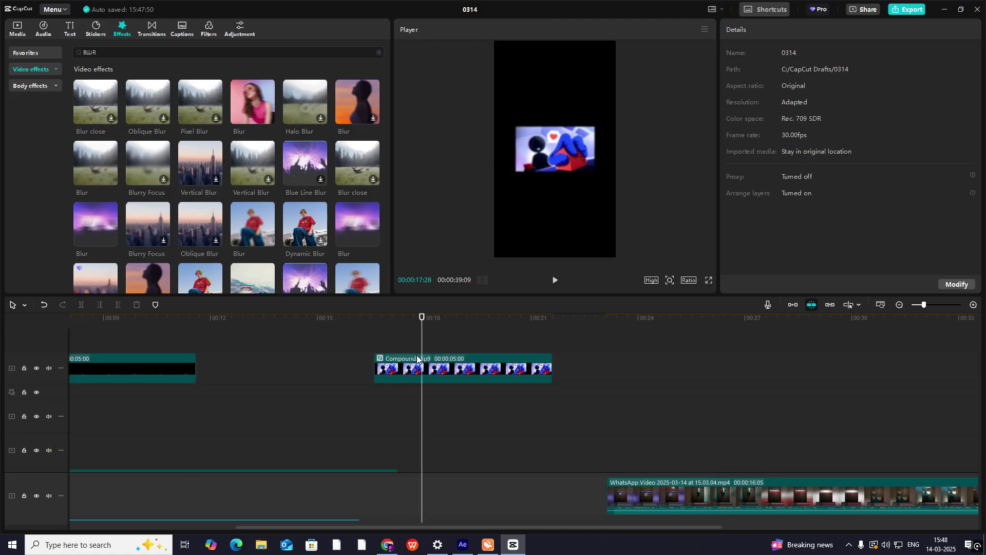
- Place DaVinci_Resolve_Studio.png on a new track above the compound clip, aligned with its start, and shrink it to fit inside the thumbnail
{"action": "left_click", "coordinate": [17, 28]}
{"action": "left_click_drag", "start_coordinate": [107, 157], "coordinate": [383, 345]}
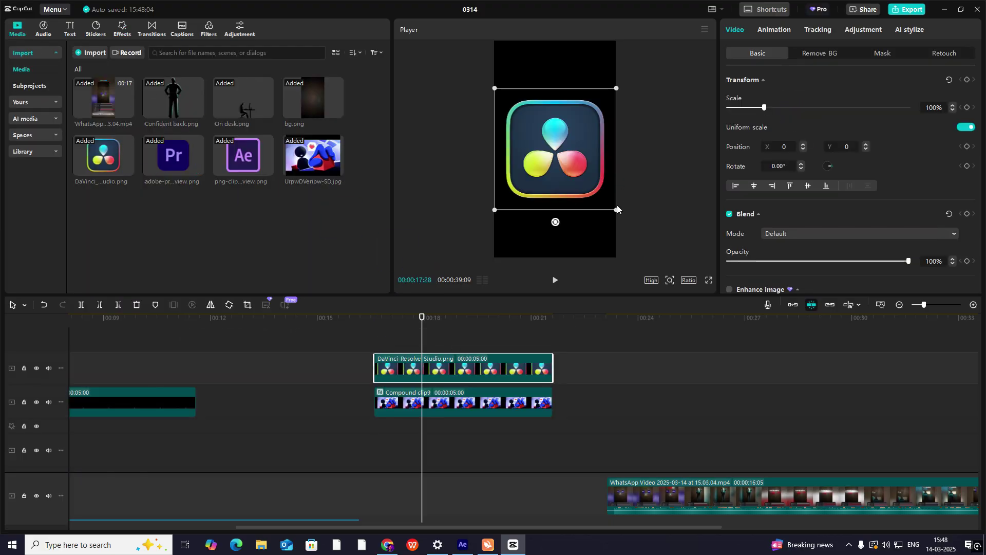
{"action": "left_click", "coordinate": [618, 207]}
{"action": "left_click", "coordinate": [569, 171]}
{"action": "left_click_drag", "start_coordinate": [616, 89], "coordinate": [576, 160]}
- Give the DaVinci logo the Fade In entrance animation and play it back from 00:00:16:18
{"action": "left_click", "coordinate": [774, 29]}
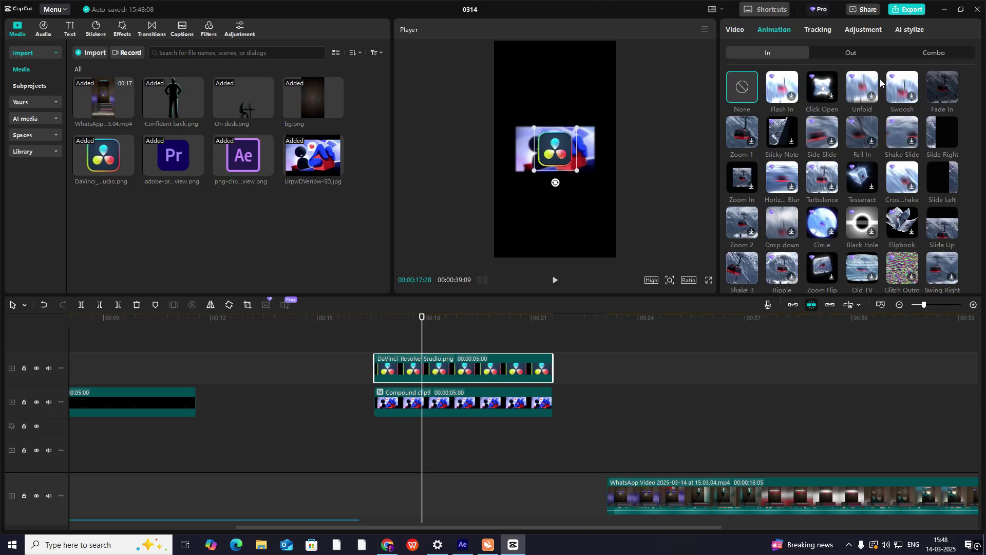
{"action": "left_click", "coordinate": [952, 94]}
{"action": "left_click", "coordinate": [378, 343]}
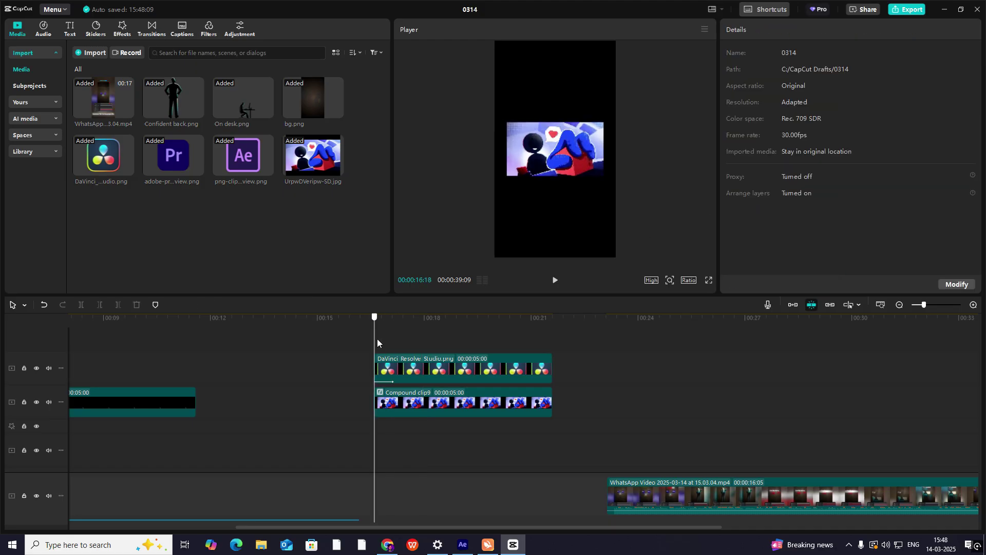
{"action": "key", "text": "space"}
- Place the white stock clip from the Library on a new track above the DaVinci logo, aligned with its start, and enlarge it to 317%
{"action": "left_click_drag", "start_coordinate": [402, 348], "coordinate": [666, 444]}
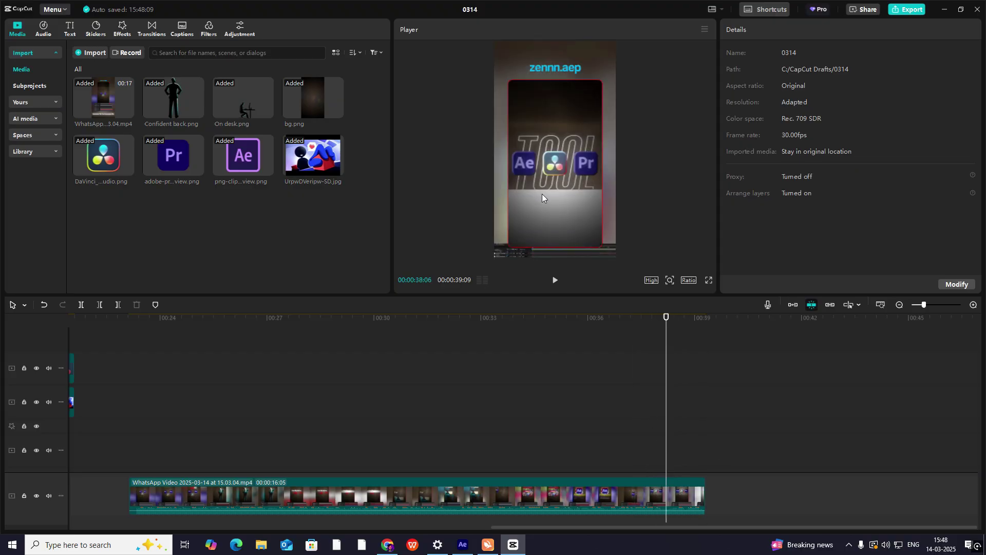
{"action": "left_click_drag", "start_coordinate": [666, 387], "coordinate": [565, 409]}
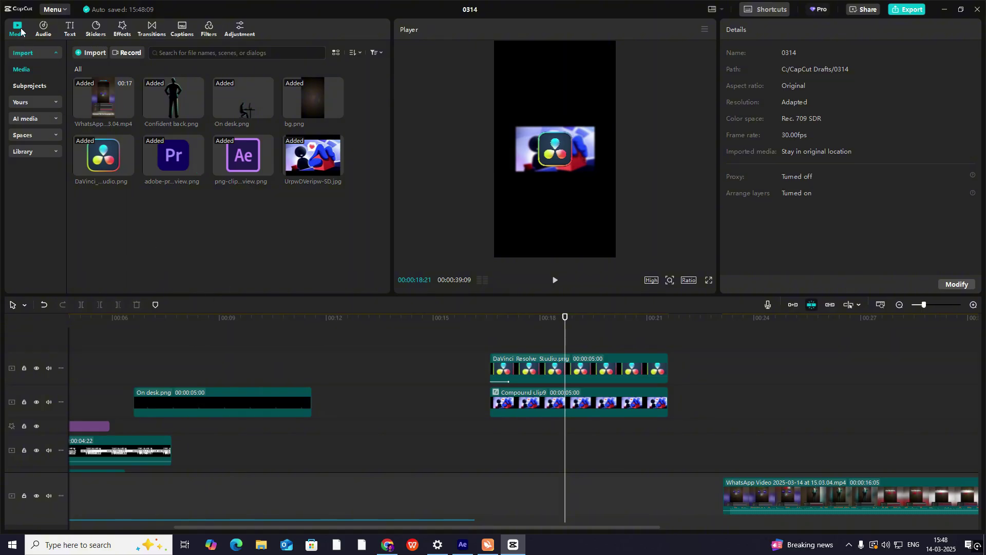
{"action": "left_click", "coordinate": [40, 153]}
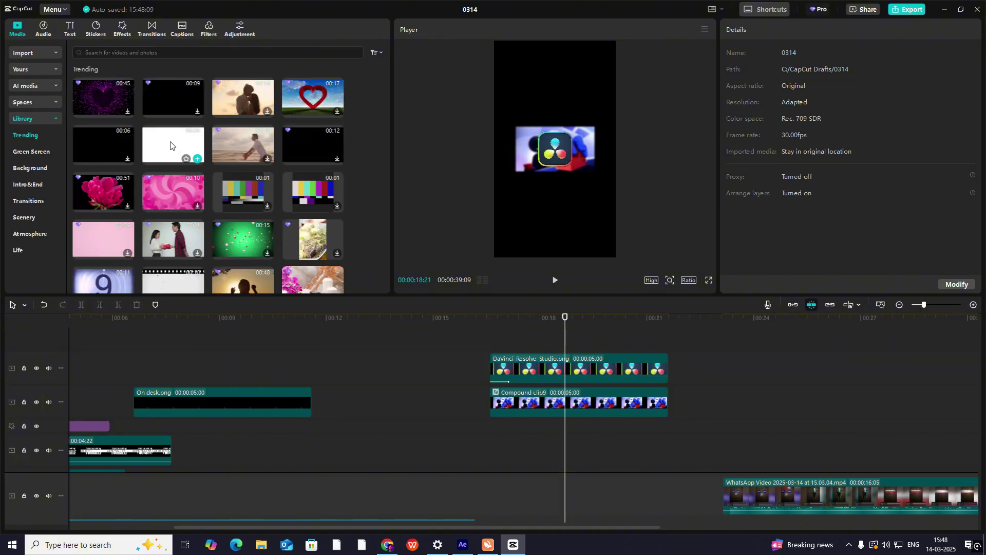
{"action": "left_click_drag", "start_coordinate": [174, 149], "coordinate": [489, 323]}
{"action": "left_click_drag", "start_coordinate": [492, 332], "coordinate": [493, 334]}
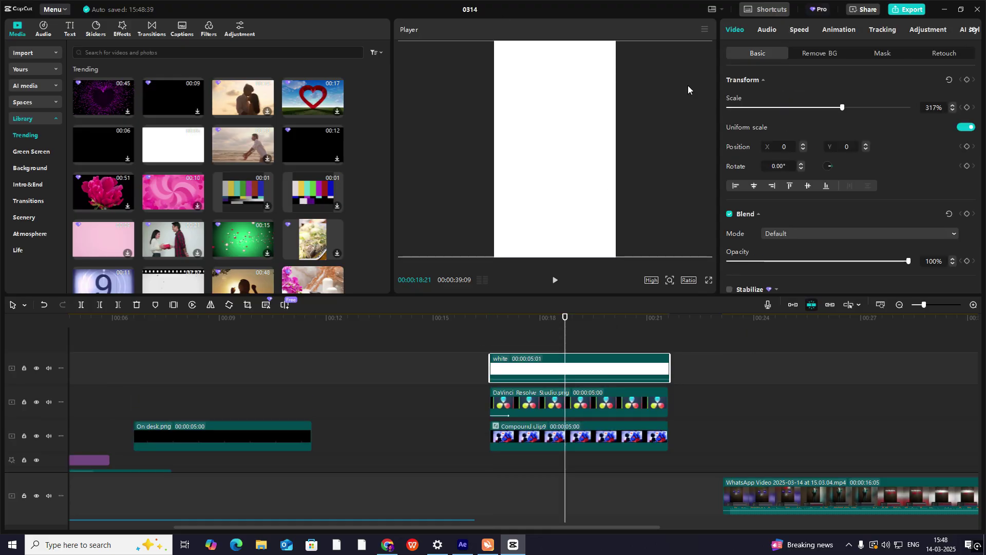
- Apply a Split mask to the white clip, rotated -180° and moved to X -4, Y -535, with a feather of 22
{"action": "left_click", "coordinate": [879, 53]}
{"action": "left_click", "coordinate": [740, 95]}
{"action": "left_click", "coordinate": [743, 126]}
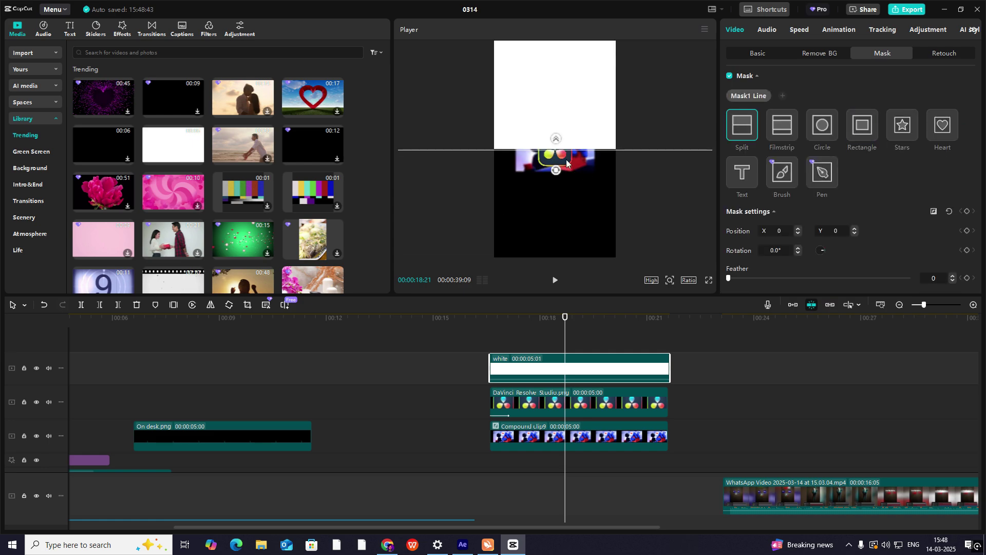
{"action": "left_click_drag", "start_coordinate": [557, 170], "coordinate": [556, 100]}
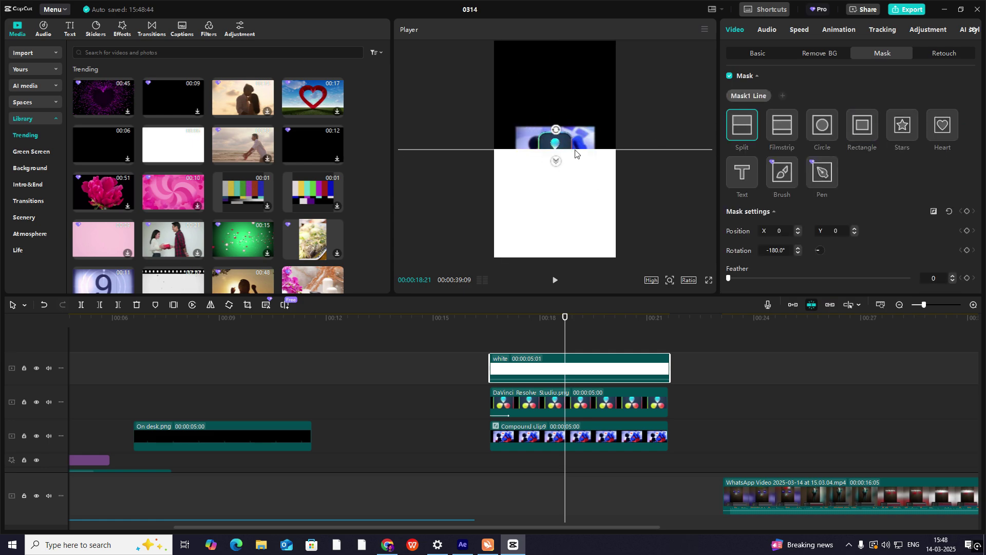
{"action": "left_click_drag", "start_coordinate": [557, 161], "coordinate": [579, 261]}
- Keyframe the white clip's mask from the frame's lower edge at 00:00:18:21 to above its upper edge at 00:00:20:20, and preview the wipe
{"action": "left_click", "coordinate": [967, 211]}
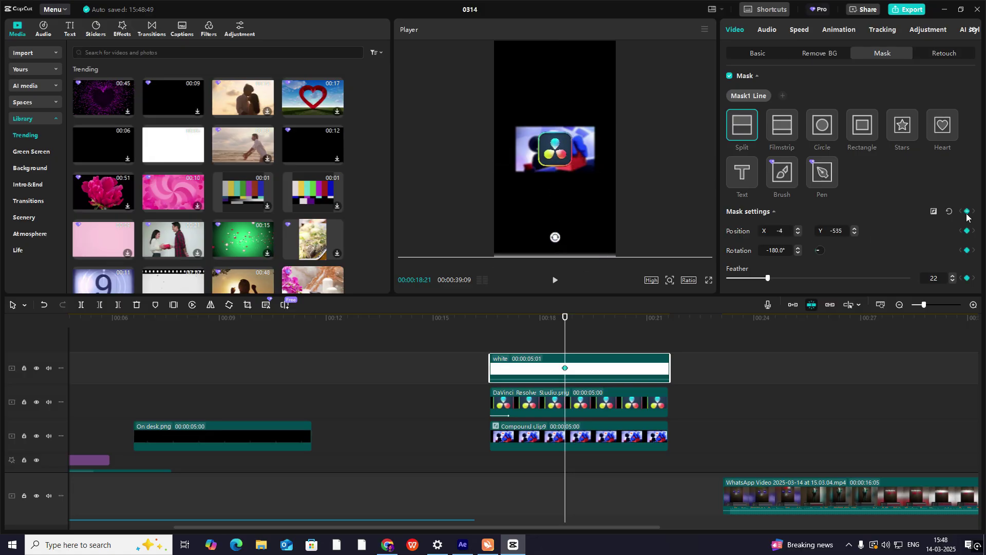
{"action": "left_click", "coordinate": [636, 339]}
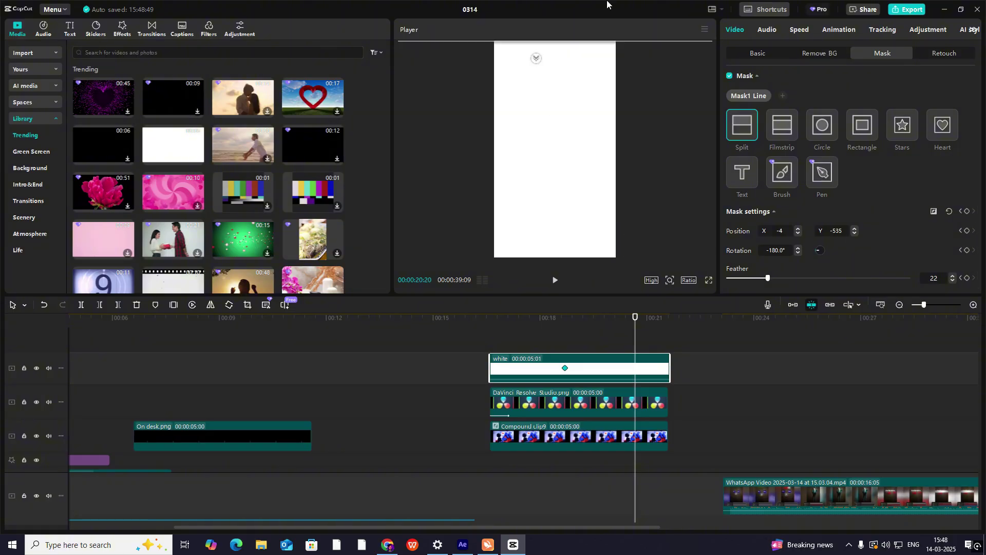
{"action": "left_click", "coordinate": [564, 337]}
{"action": "mouse_move", "coordinate": [565, 337]}
{"action": "left_mouse_down"}
{"action": "mouse_move", "coordinate": [613, 340]}
{"action": "mouse_move", "coordinate": [577, 346]}
{"action": "mouse_move", "coordinate": [647, 350]}
{"action": "mouse_move", "coordinate": [563, 351]}
{"action": "left_mouse_up"}
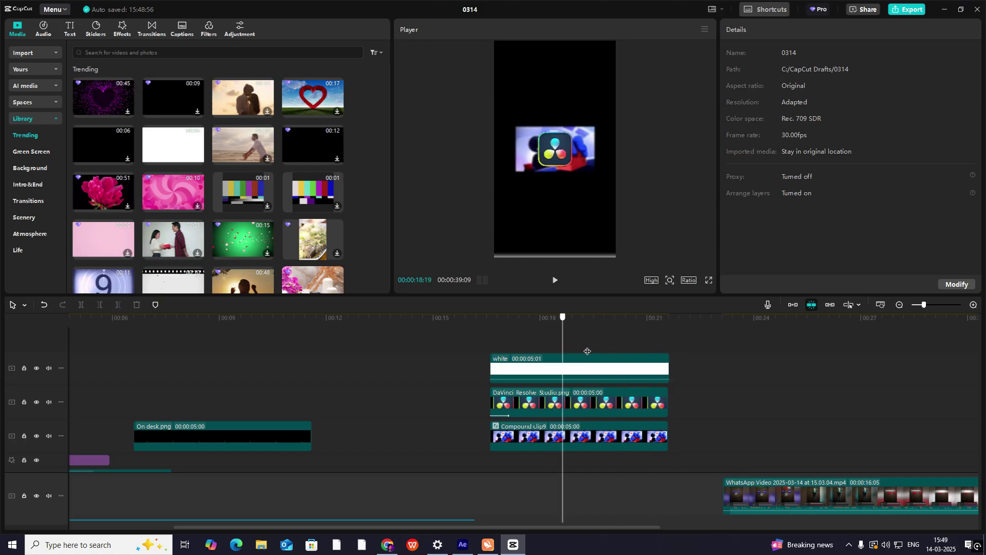
{"action": "left_click", "coordinate": [597, 353]}
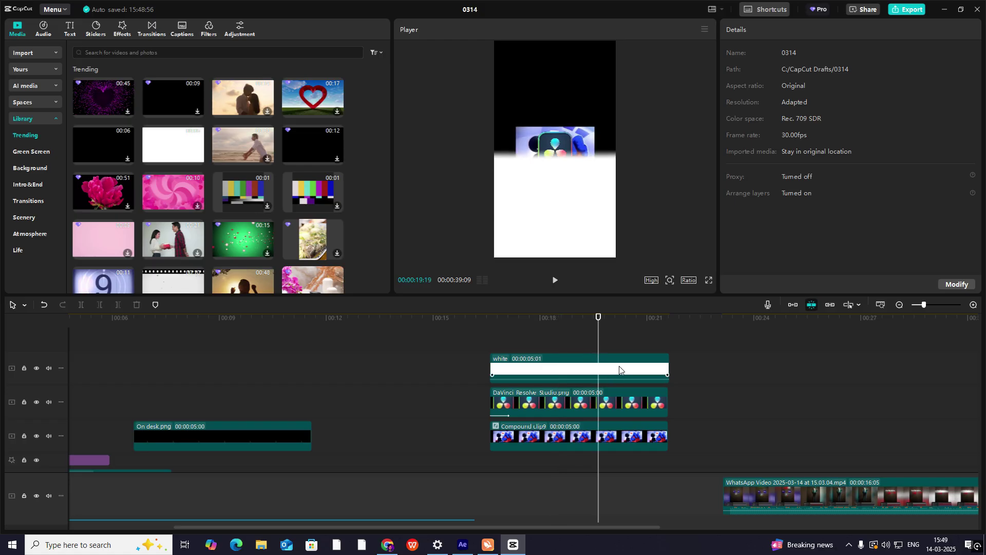
{"action": "left_click", "coordinate": [900, 305]}
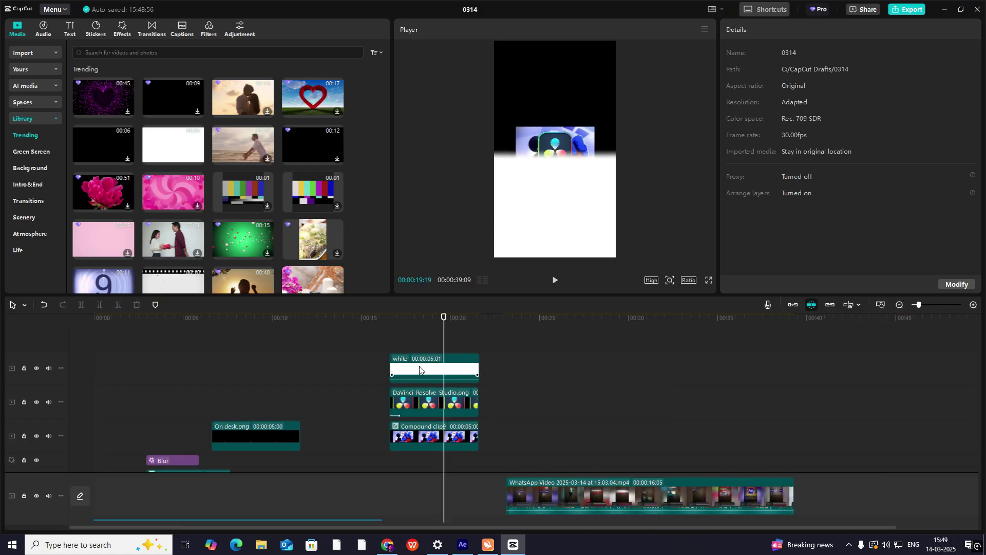